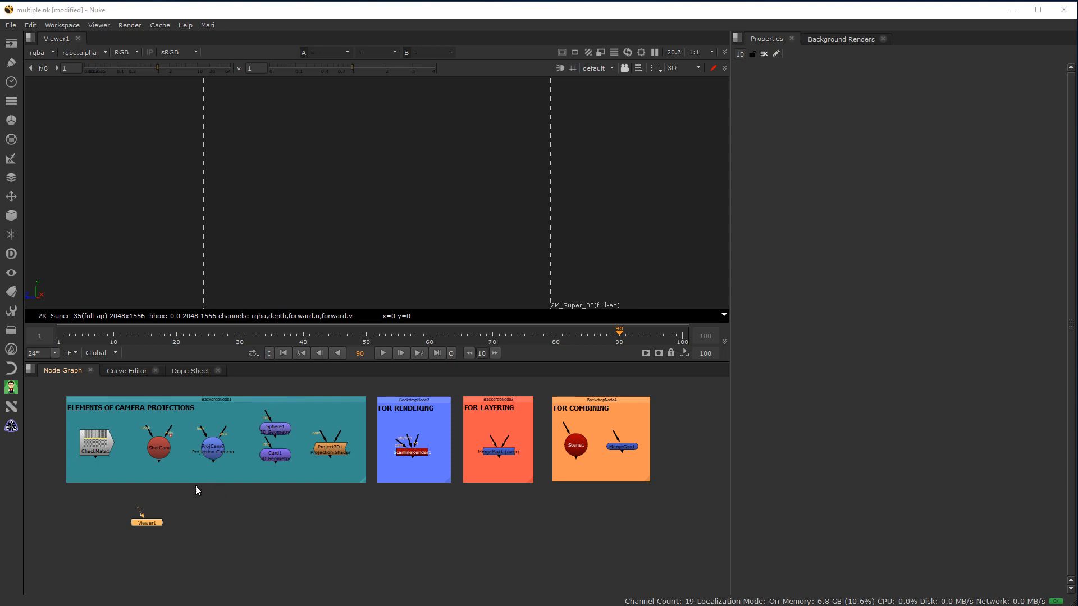
Step: Look over the node groups for camera projection elements, rendering, layering and combining
{"action": "left_click_drag", "start_coordinate": [308, 491], "coordinate": [245, 422]}
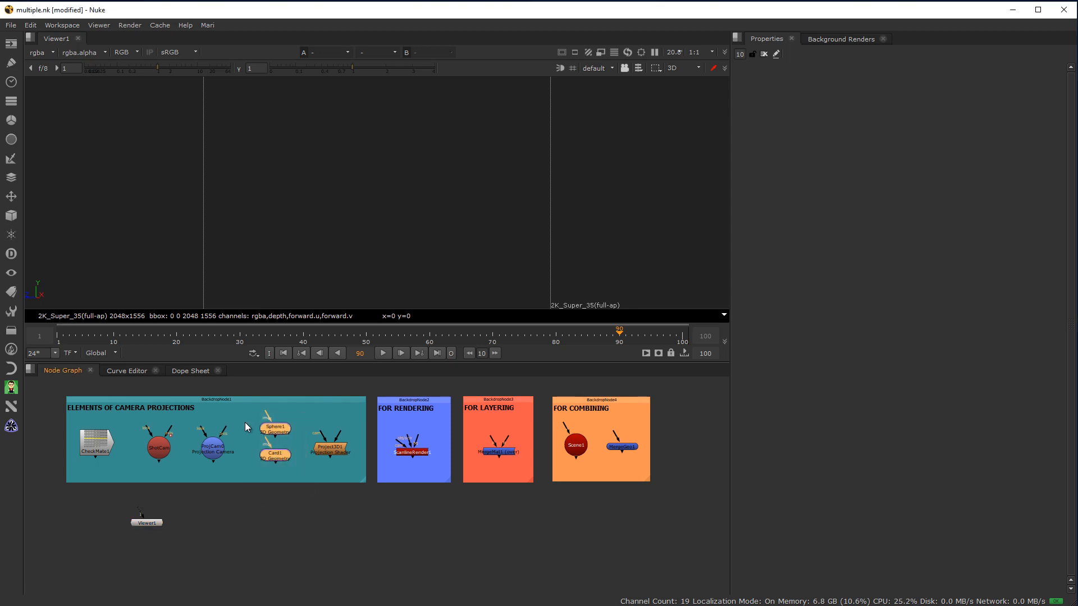
{"action": "left_click", "coordinate": [212, 531]}
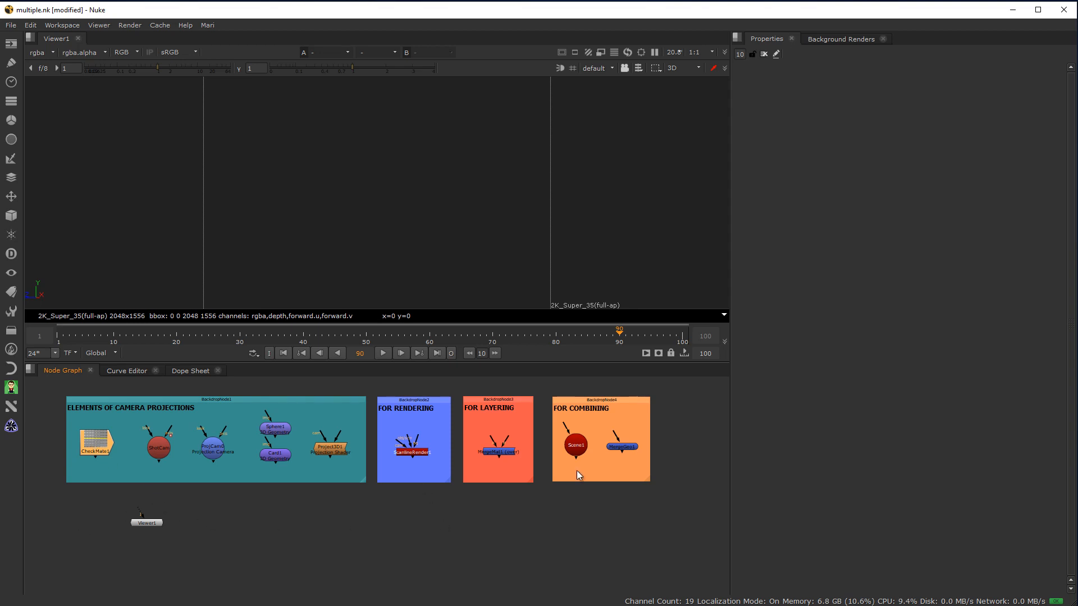
{"action": "scroll", "coordinate": [638, 438], "scroll_direction": "up", "scroll_amount": 4}
{"action": "middle_click_drag", "start_coordinate": [689, 421], "coordinate": [633, 456]}
{"action": "scroll", "coordinate": [498, 491], "scroll_direction": "down", "scroll_amount": 2}
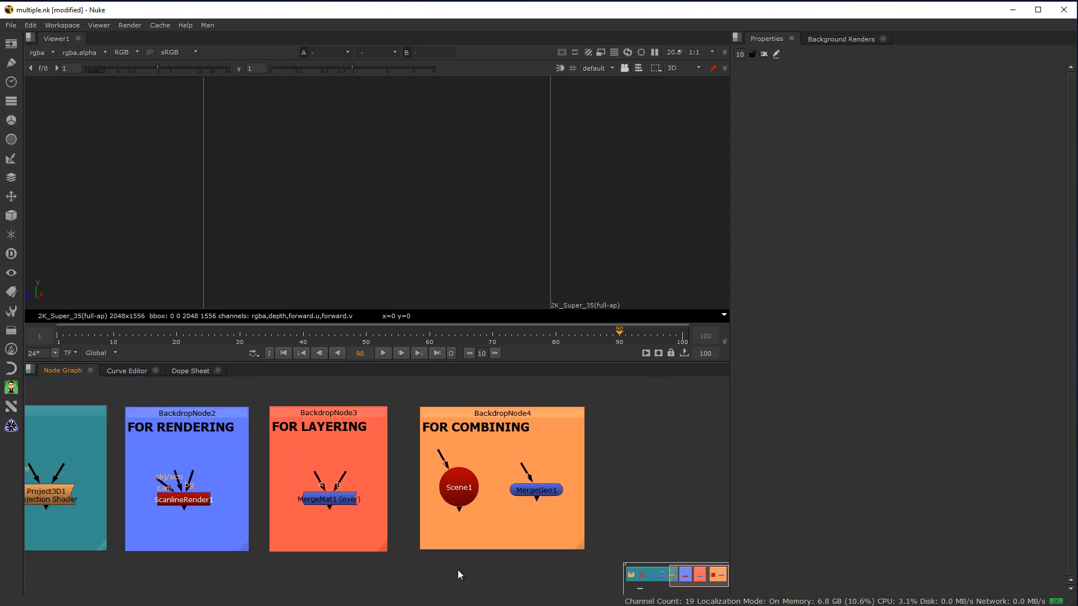
{"action": "scroll", "coordinate": [319, 581], "scroll_direction": "down", "scroll_amount": 4}
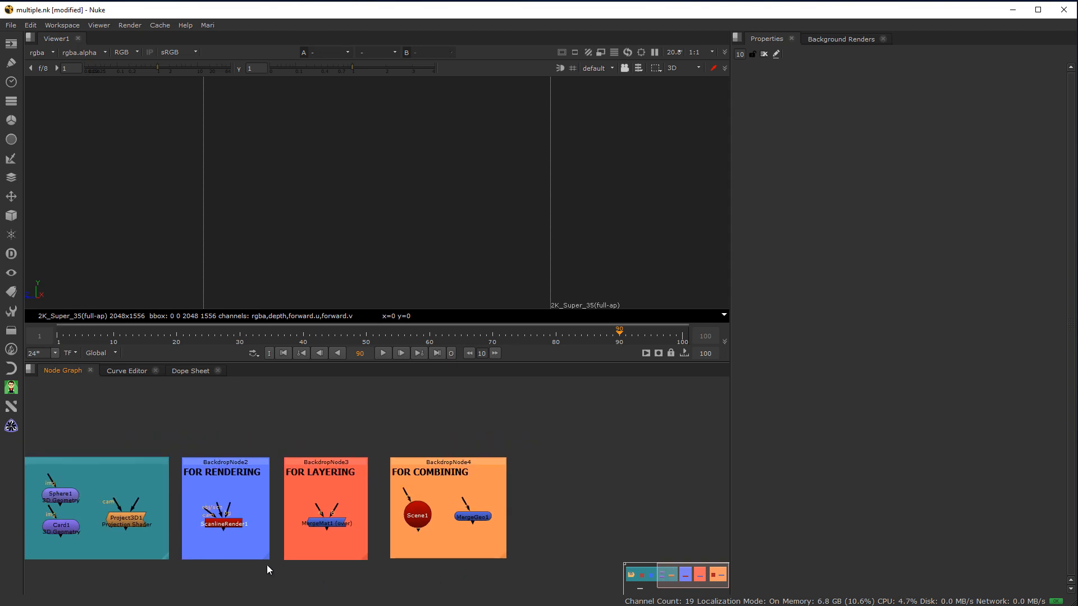
{"action": "middle_click_drag", "start_coordinate": [267, 564], "coordinate": [494, 480]}
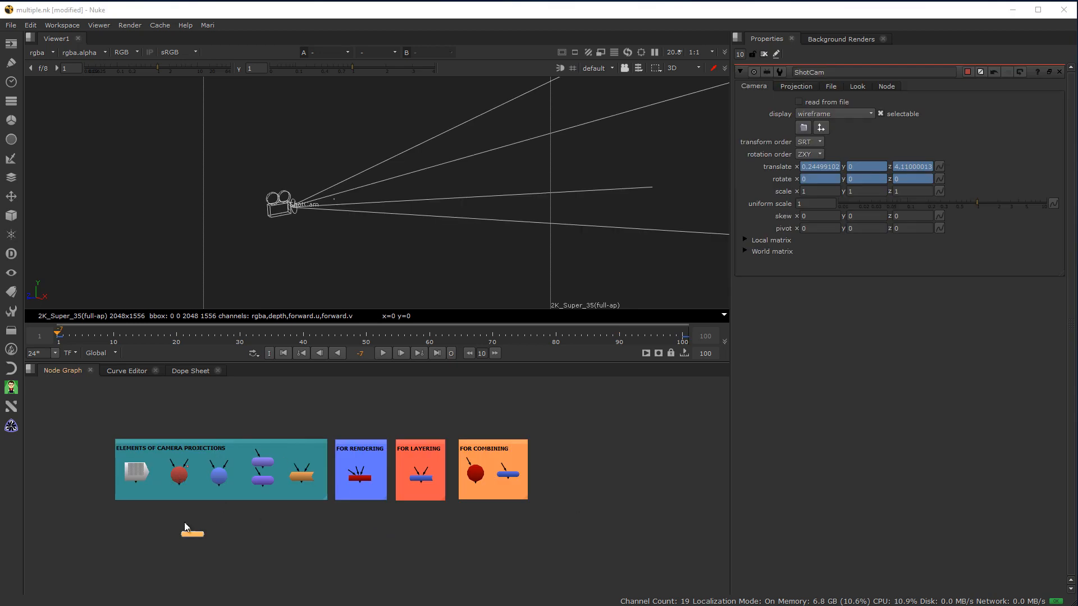
Step: Review the ShotCam's animated move in the 3D view across the timeline, ending back at frame 1
{"action": "left_click", "coordinate": [180, 475]}
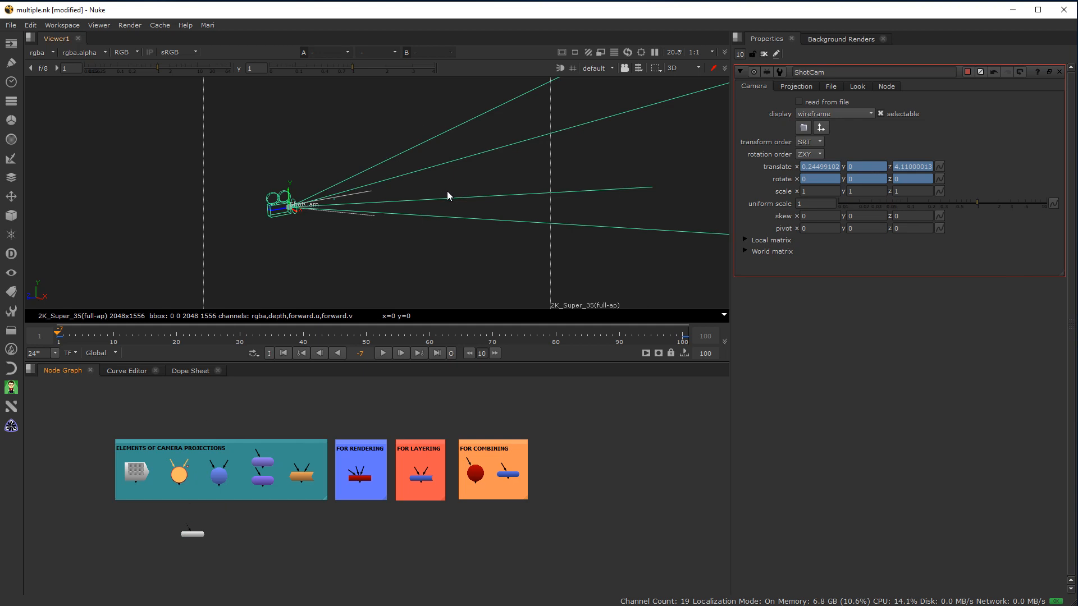
{"action": "left_click_drag", "start_coordinate": [428, 134], "coordinate": [389, 291], "text": "ctrl"}
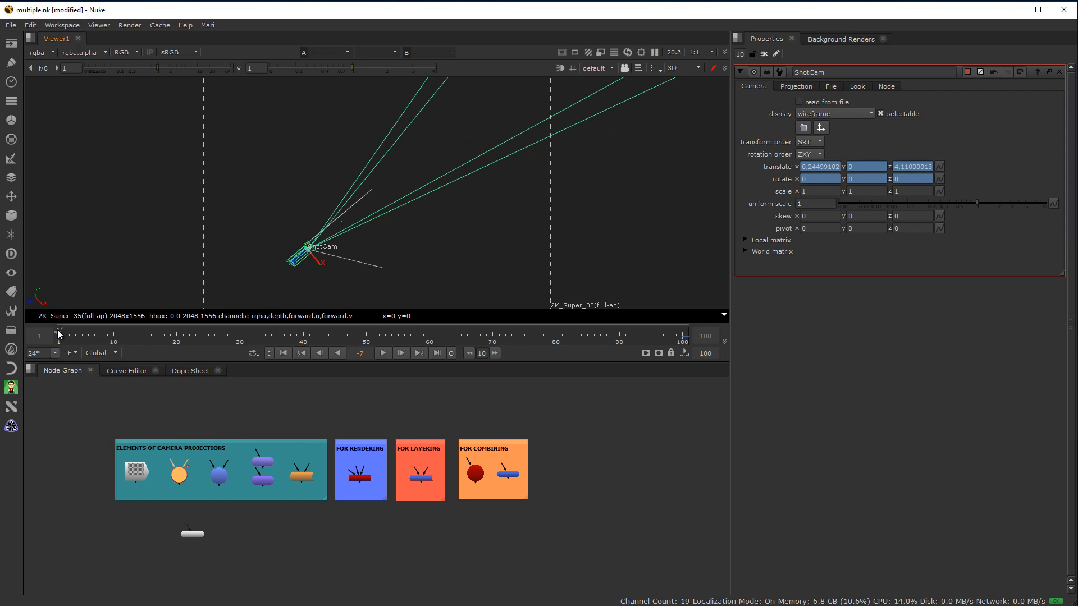
{"action": "left_click", "coordinate": [77, 337]}
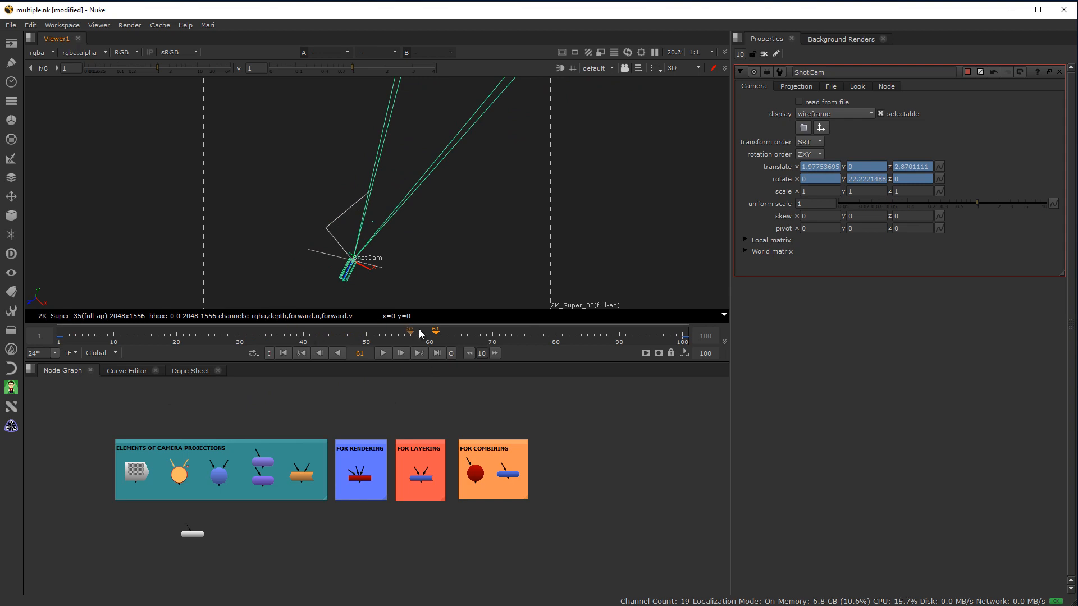
{"action": "left_click", "coordinate": [201, 336]}
{"action": "left_click_drag", "start_coordinate": [203, 363], "coordinate": [57, 397]}
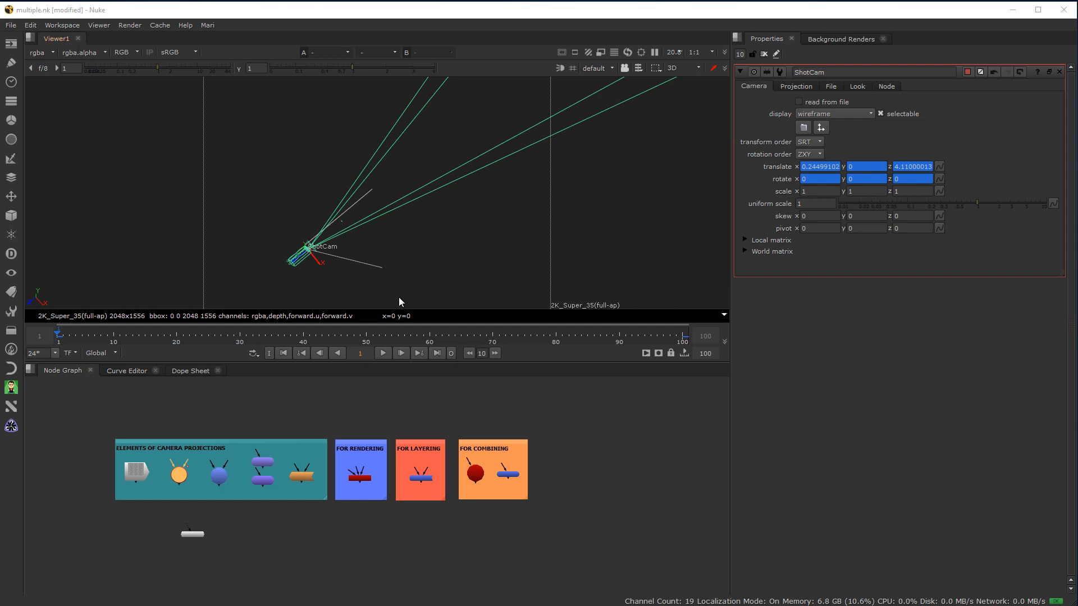
{"action": "left_click_drag", "start_coordinate": [424, 274], "coordinate": [397, 242], "text": "ctrl"}
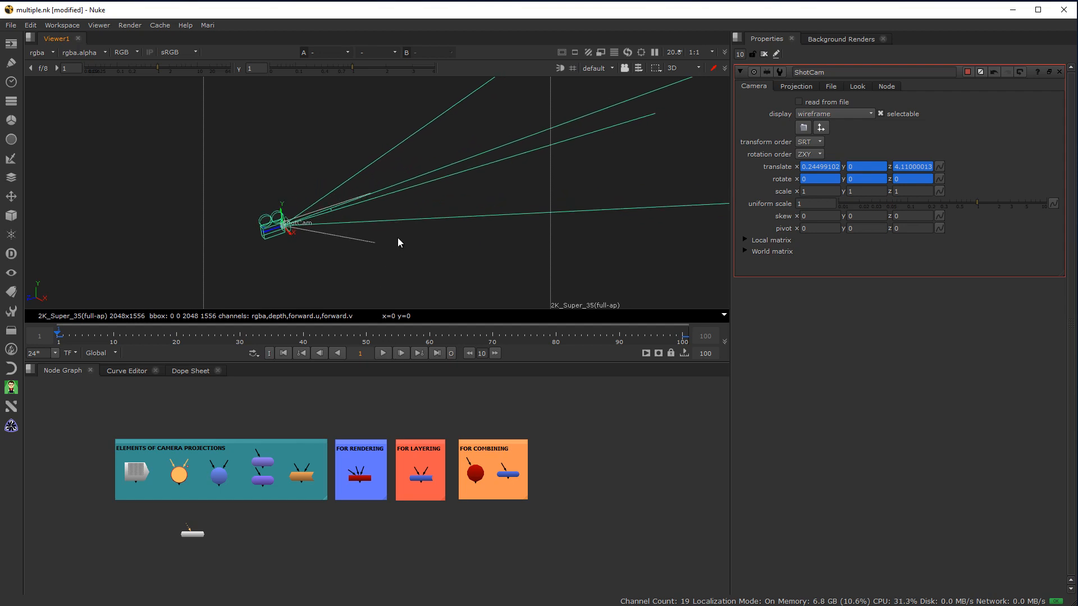
Step: Copy all nodes of the camera projection elements group and paste them into empty space beyond the combining group
{"action": "left_click", "coordinate": [304, 534]}
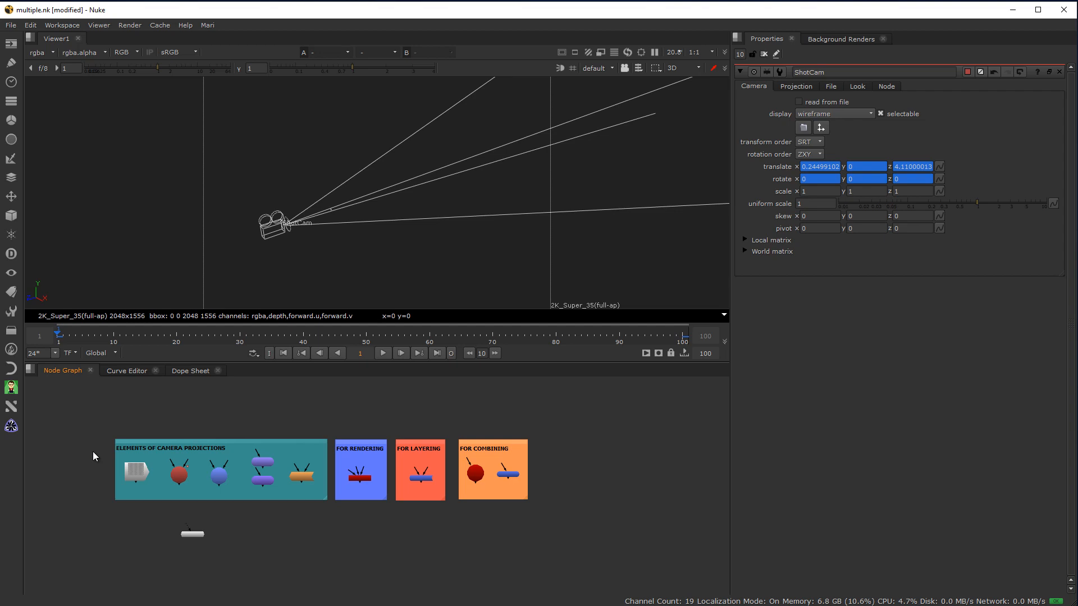
{"action": "left_click_drag", "start_coordinate": [92, 442], "coordinate": [318, 511]}
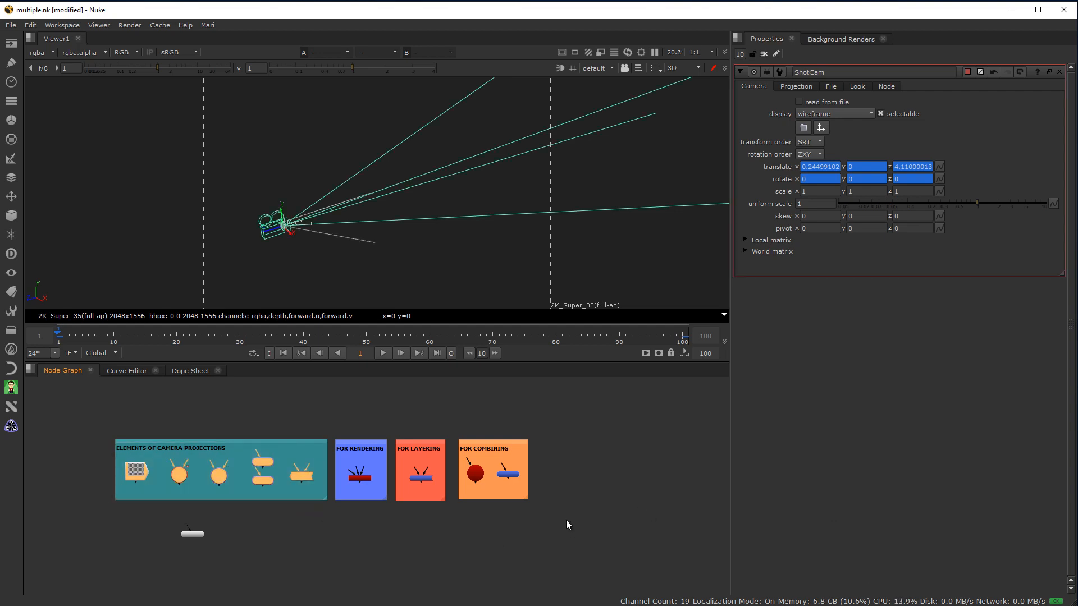
{"action": "left_click_drag", "start_coordinate": [193, 532], "coordinate": [575, 529]}
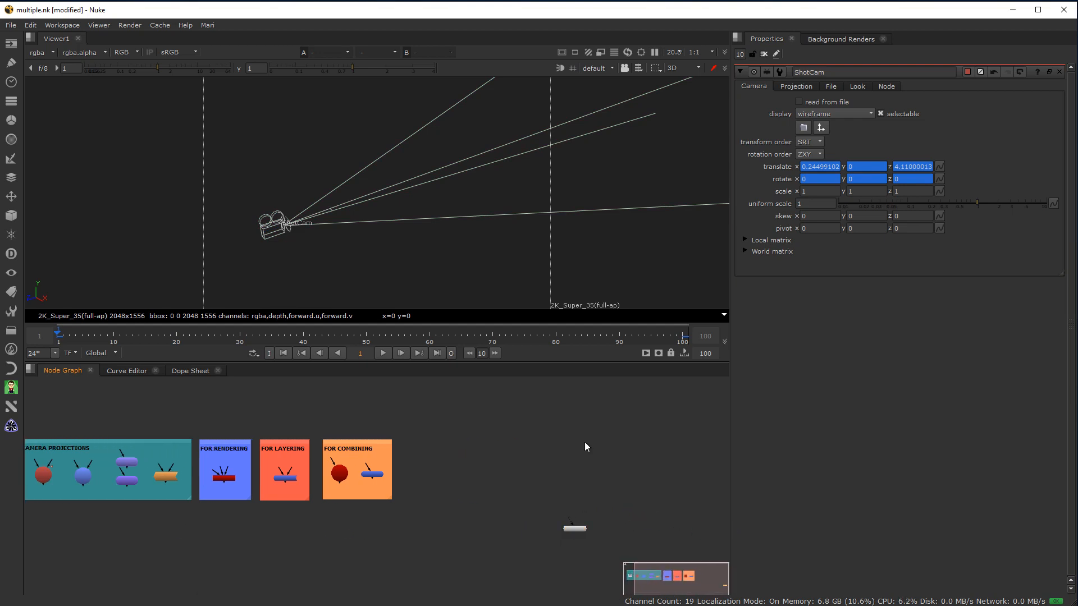
{"action": "key", "text": "ctrl+v"}
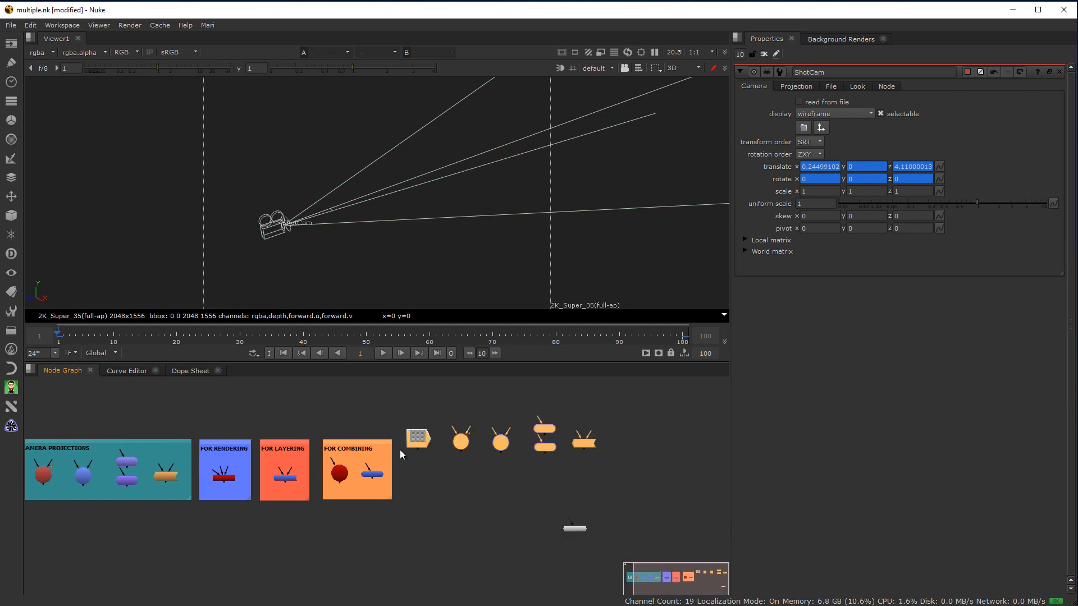
Step: Copy the ScanlineRender and MergeMat nodes and paste them below the duplicated projection nodes
{"action": "left_click", "coordinate": [224, 479]}
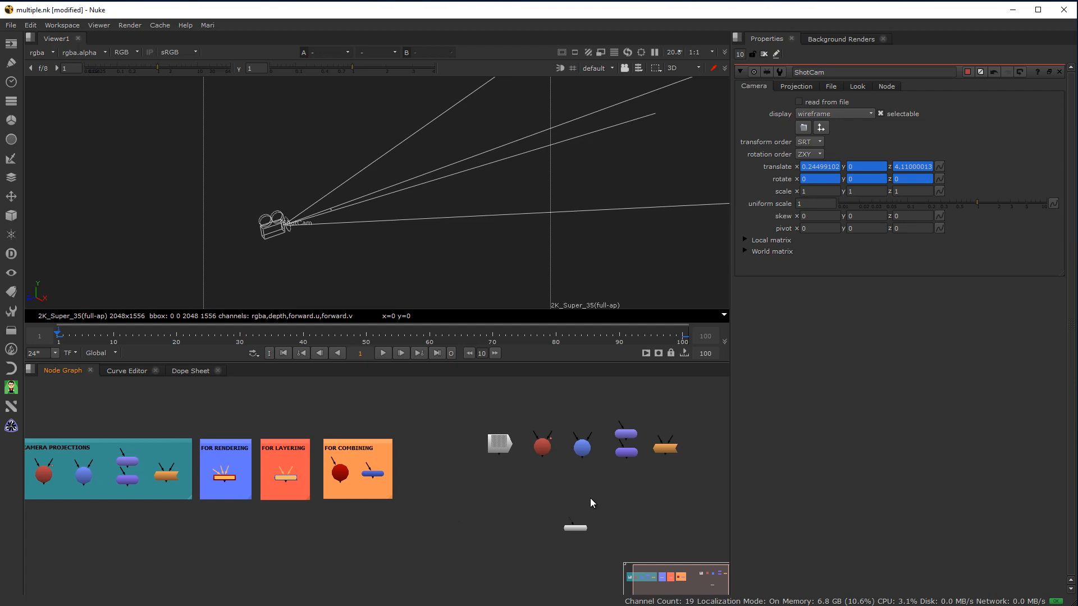
{"action": "middle_click_drag", "start_coordinate": [591, 498], "coordinate": [506, 496]}
{"action": "left_click", "coordinate": [605, 489]}
{"action": "key", "text": "ctrl+v"}
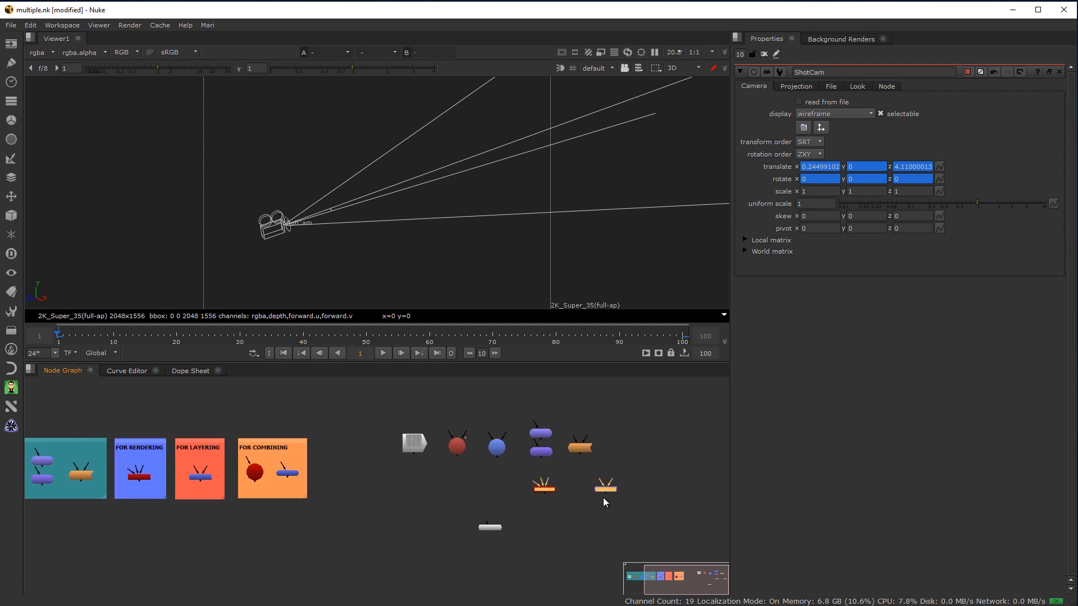
Step: Chain the copied CheckMate2, Project3D2, Sphere2 and ScanlineRender2 nodes vertically, with the copied ShotCam feeding the render's cam input
{"action": "scroll", "coordinate": [460, 503], "scroll_direction": "up", "scroll_amount": 3}
{"action": "scroll", "coordinate": [422, 466], "scroll_direction": "down", "scroll_amount": 1}
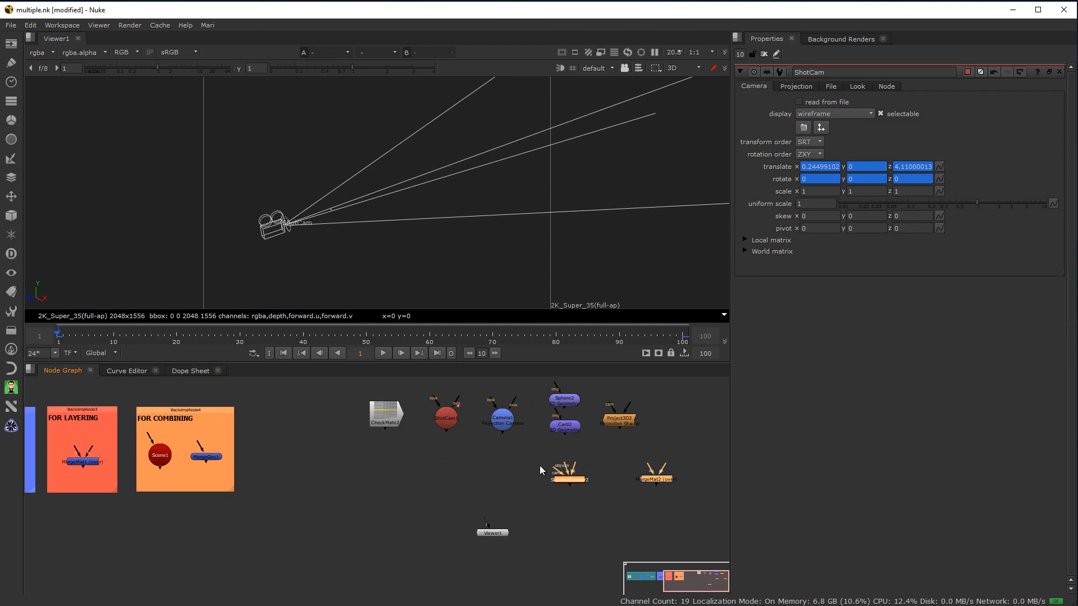
{"action": "left_click_drag", "start_coordinate": [554, 468], "coordinate": [517, 484]}
{"action": "left_click_drag", "start_coordinate": [596, 503], "coordinate": [474, 458]}
{"action": "left_click_drag", "start_coordinate": [569, 484], "coordinate": [458, 501]}
{"action": "left_click_drag", "start_coordinate": [566, 403], "coordinate": [445, 467]}
{"action": "left_click_drag", "start_coordinate": [621, 423], "coordinate": [447, 396]}
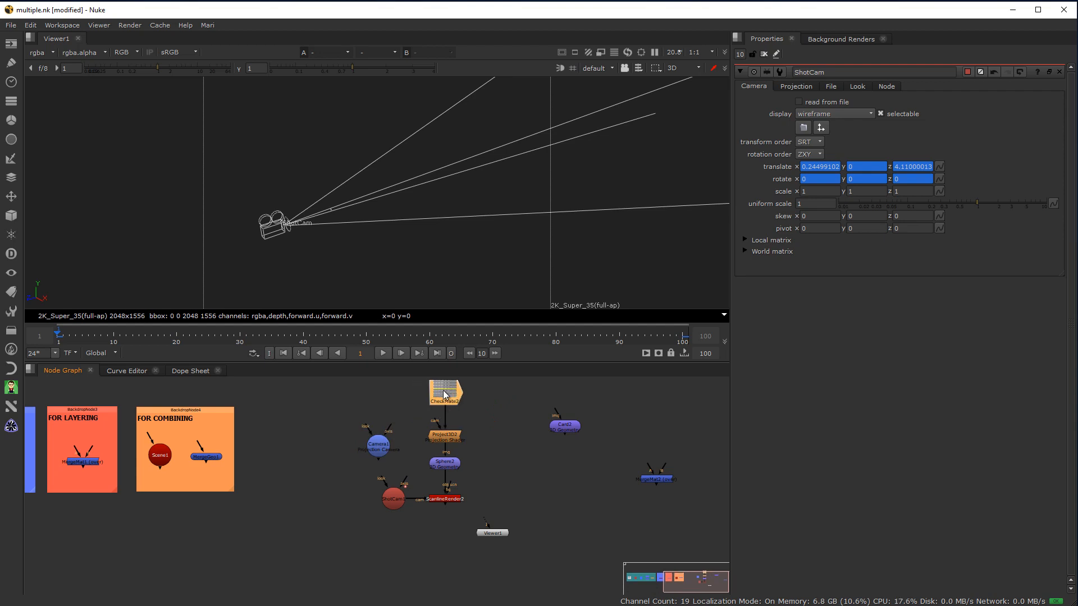
Step: Set the copied card aside above the MergeMat copy and delete the copied projection camera
{"action": "left_click_drag", "start_coordinate": [563, 430], "coordinate": [654, 443]}
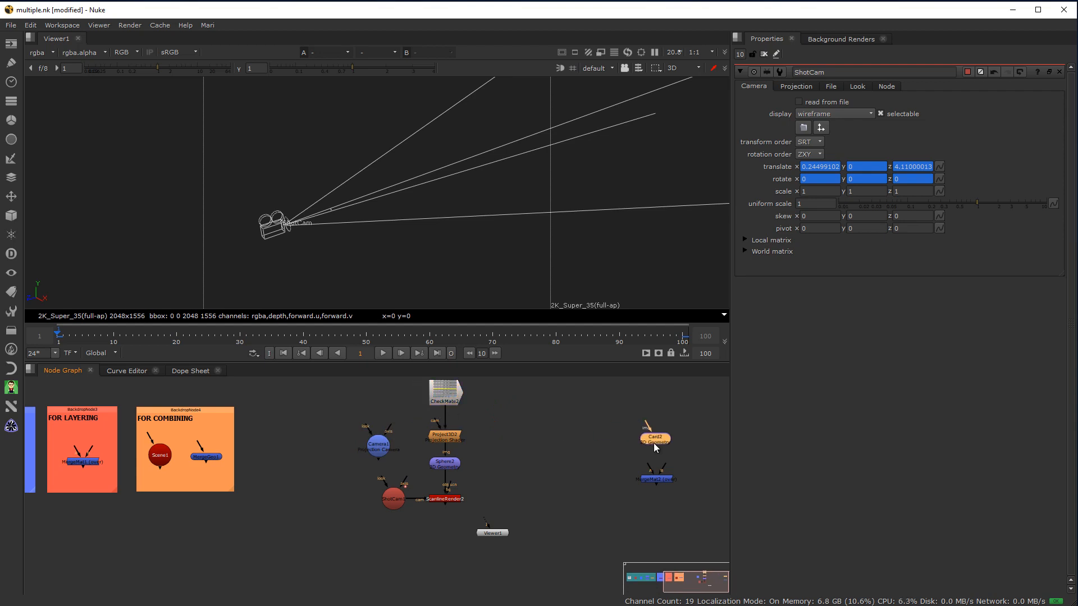
{"action": "left_click", "coordinate": [379, 450]}
{"action": "key", "text": "Delete"}
Step: Connect the viewer to the output of ScanlineRender2 and place it directly below that node
{"action": "left_click_drag", "start_coordinate": [486, 523], "coordinate": [450, 502]}
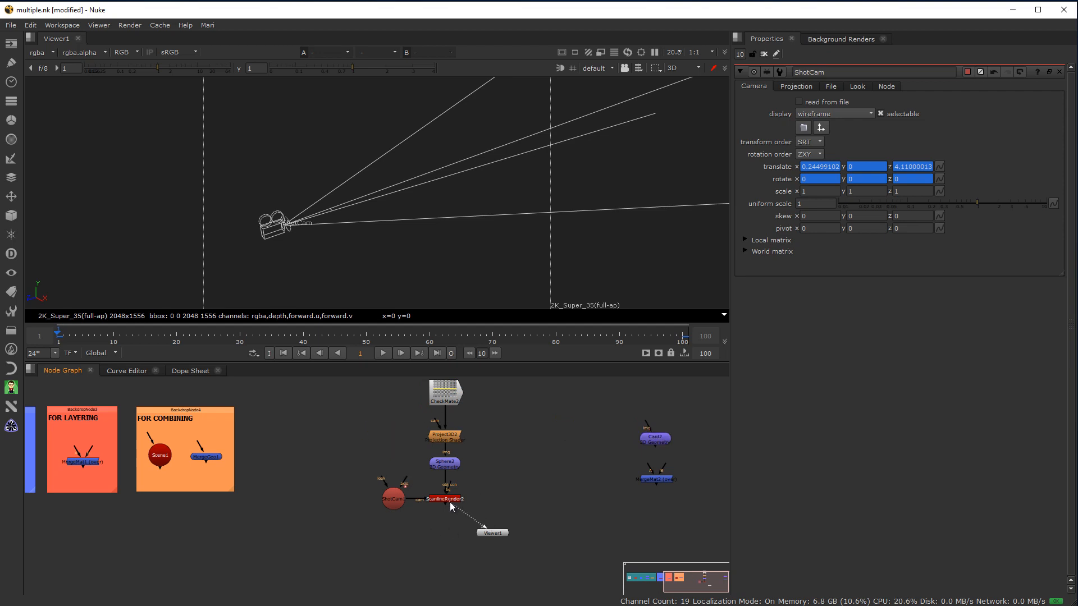
{"action": "left_click_drag", "start_coordinate": [488, 536], "coordinate": [440, 525]}
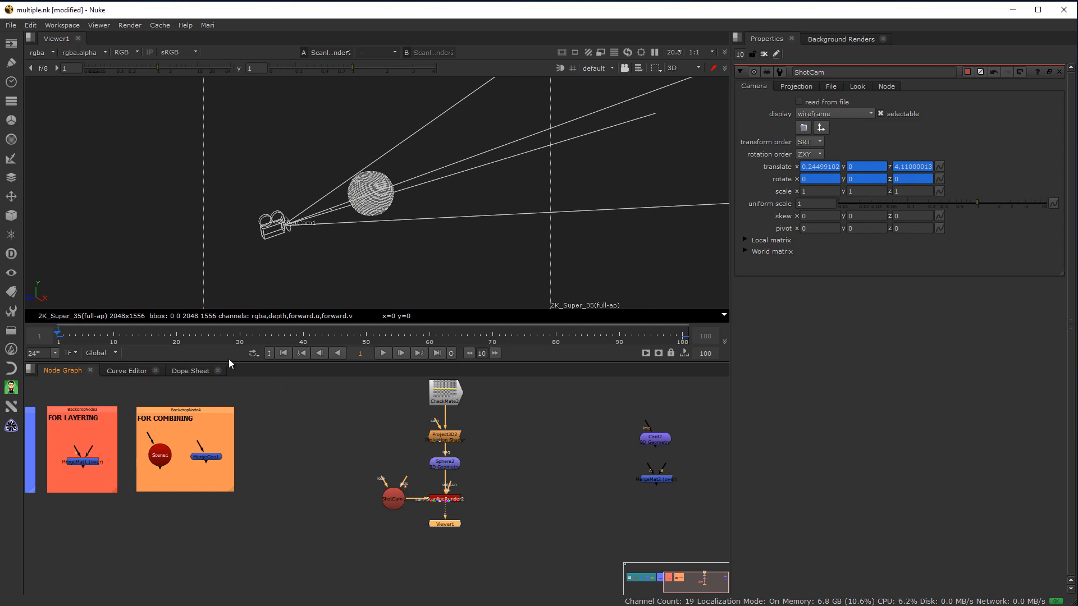
Step: At frame 5, duplicate the shot camera that feeds ScanlineRender2, leaving the copy unconnected in empty space
{"action": "left_click", "coordinate": [79, 341]}
{"action": "left_click_drag", "start_coordinate": [78, 341], "coordinate": [82, 339]}
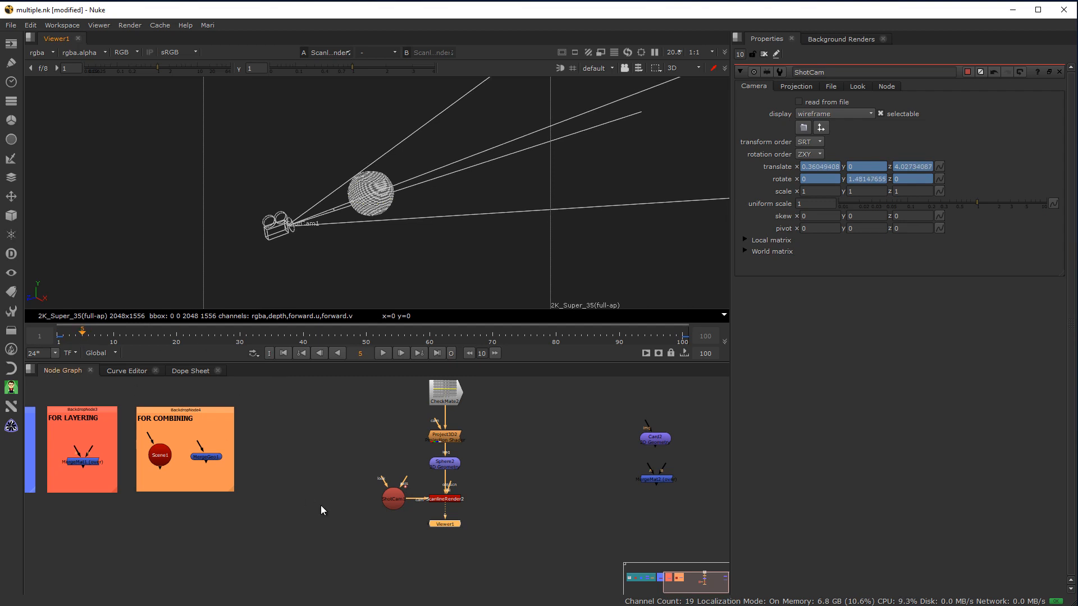
{"action": "mouse_move", "coordinate": [82, 334]}
{"action": "left_mouse_down"}
{"action": "mouse_move", "coordinate": [69, 333]}
{"action": "mouse_move", "coordinate": [82, 338]}
{"action": "left_mouse_up"}
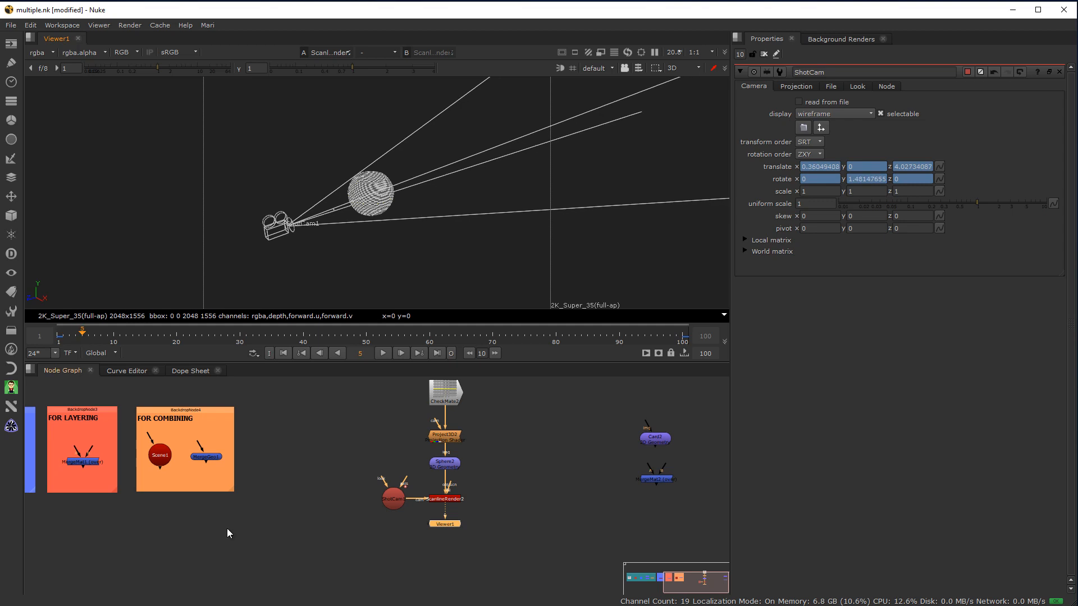
{"action": "right_click", "coordinate": [391, 502]}
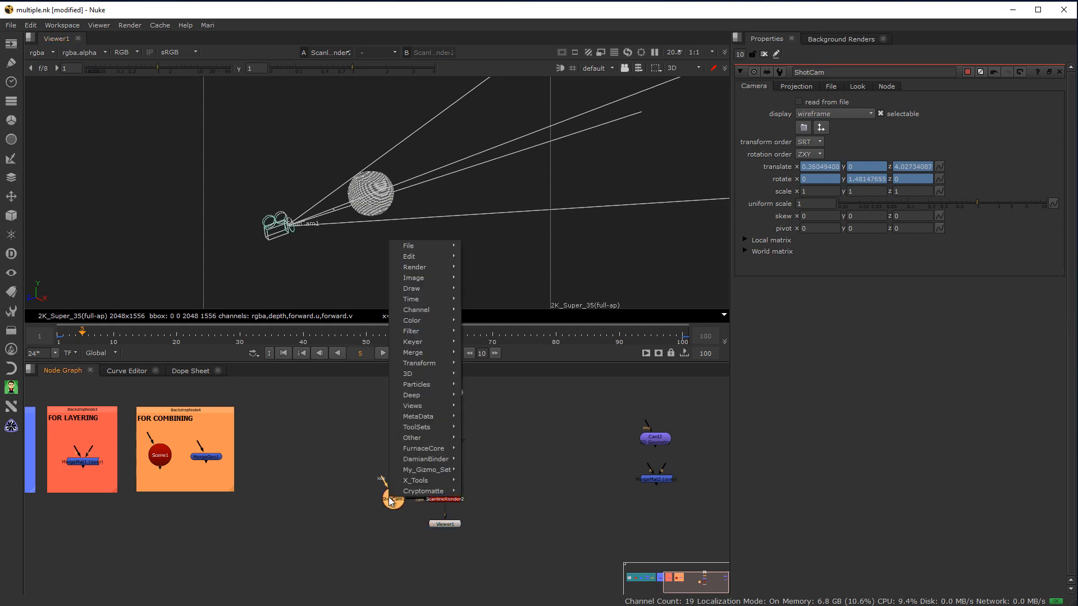
{"action": "left_click", "coordinate": [393, 502]}
{"action": "key", "text": "ctrl+c"}
{"action": "key", "text": "ctrl+v"}
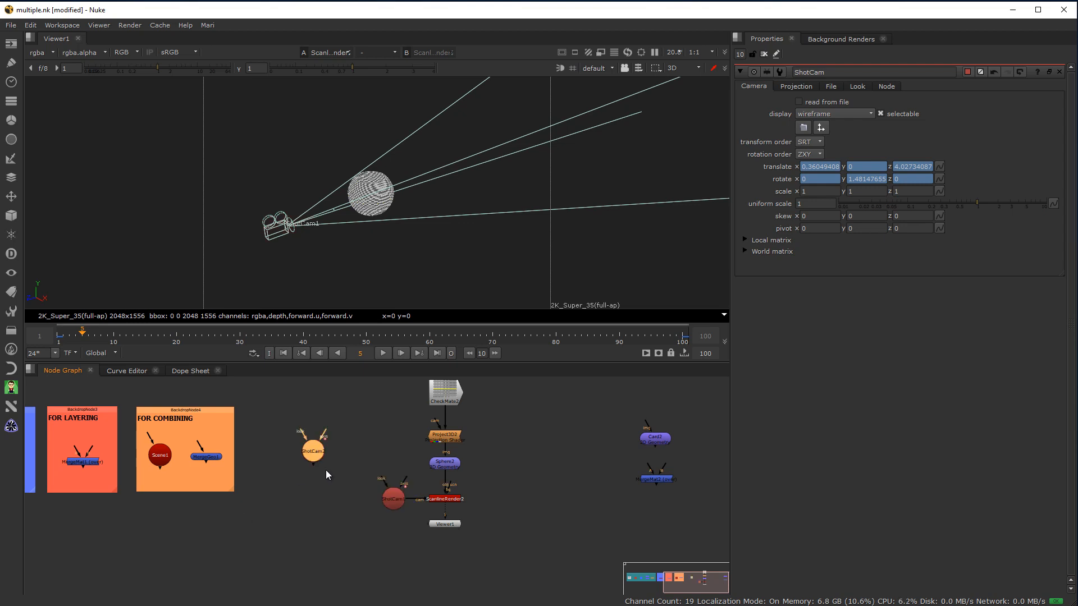
Step: Rename the duplicated camera as ProjCam5
{"action": "double_click", "coordinate": [313, 450]}
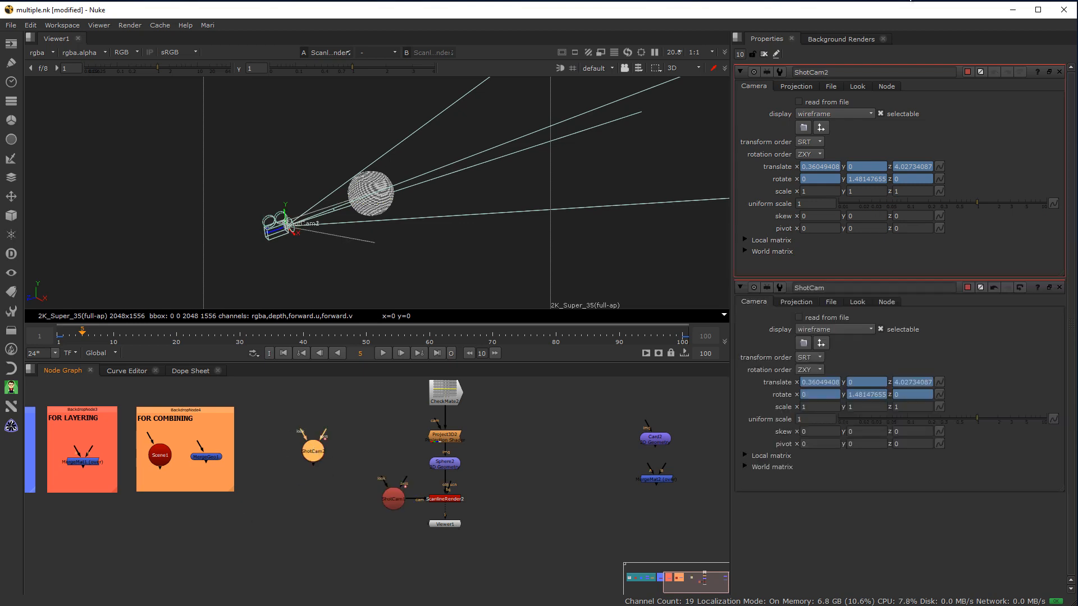
{"action": "left_click", "coordinate": [812, 72]}
{"action": "key", "text": "BackSpace"}
{"action": "key", "text": "BackSpace"}
{"action": "key", "text": "BackSpace"}
{"action": "key", "text": "BackSpace"}
{"action": "type", "text": "Proj"}
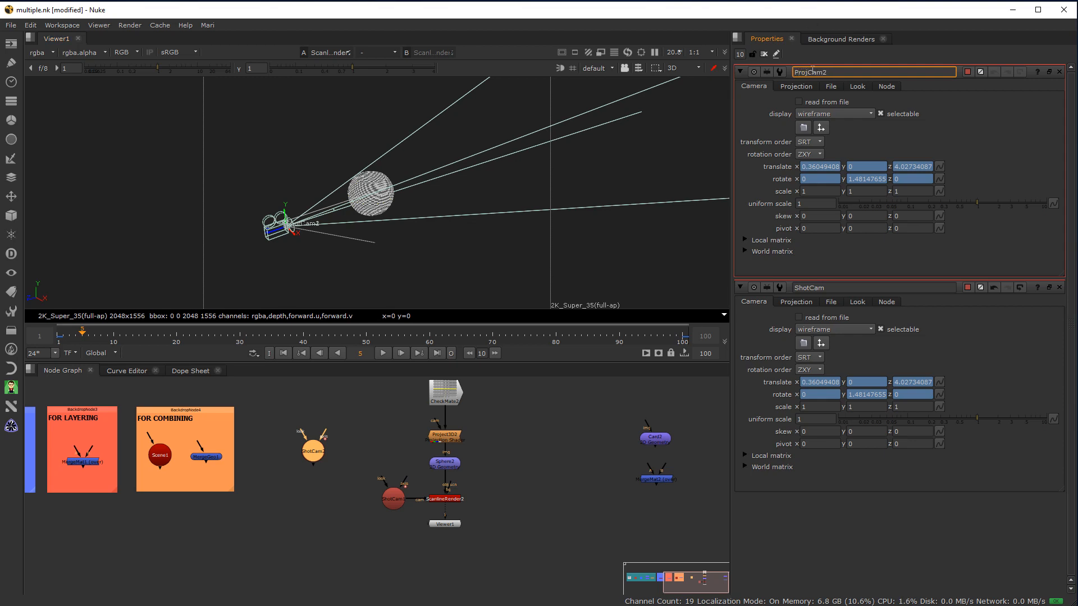
{"action": "left_click_drag", "start_coordinate": [823, 72], "coordinate": [937, 72]}
{"action": "type", "text": "5"}
{"action": "key", "text": "Return"}
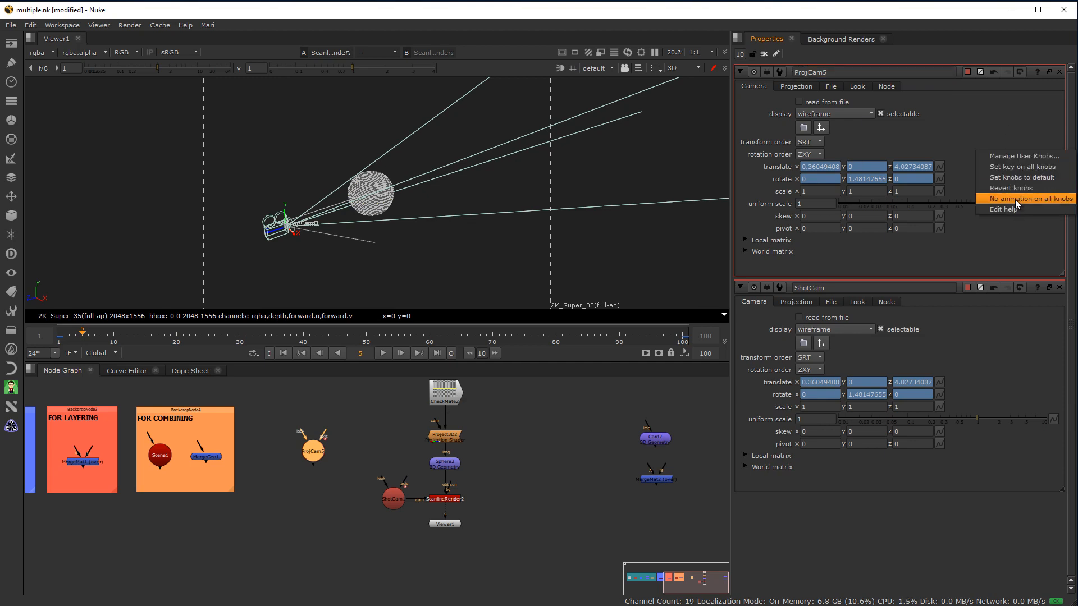
Step: Remove the animation from all ProjCam5 knobs and change its node colour to light blue
{"action": "left_click", "coordinate": [1015, 200]}
{"action": "left_click", "coordinate": [513, 325]}
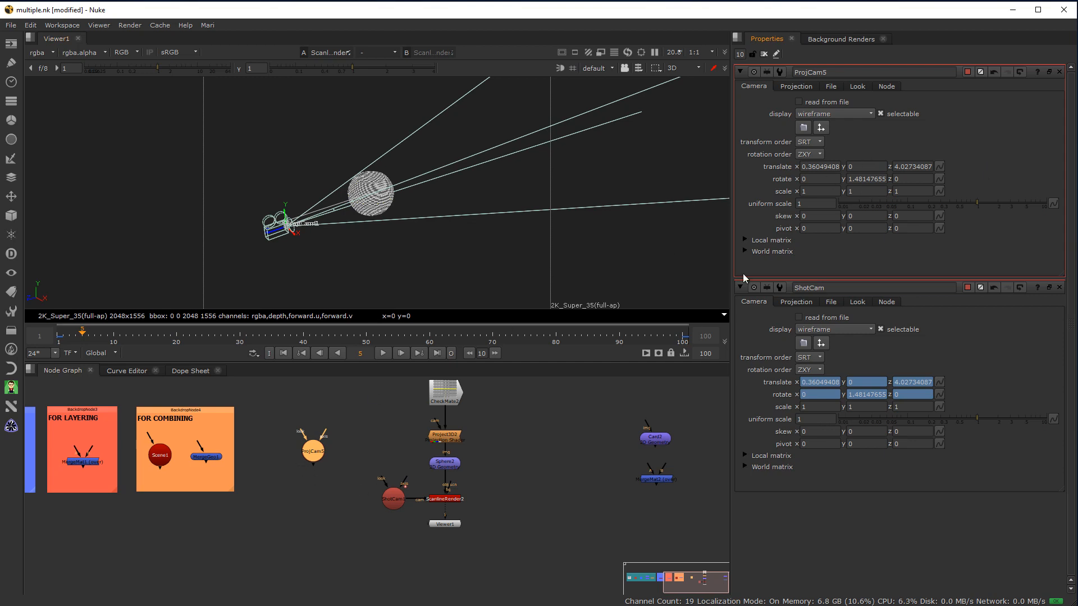
{"action": "left_click", "coordinate": [967, 72]}
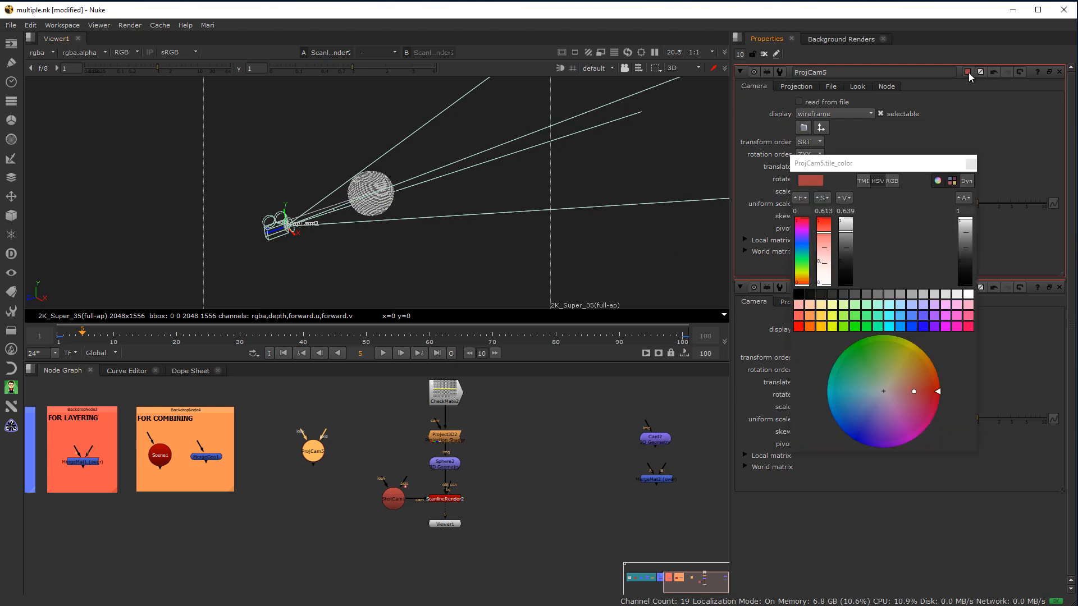
{"action": "left_click", "coordinate": [902, 314]}
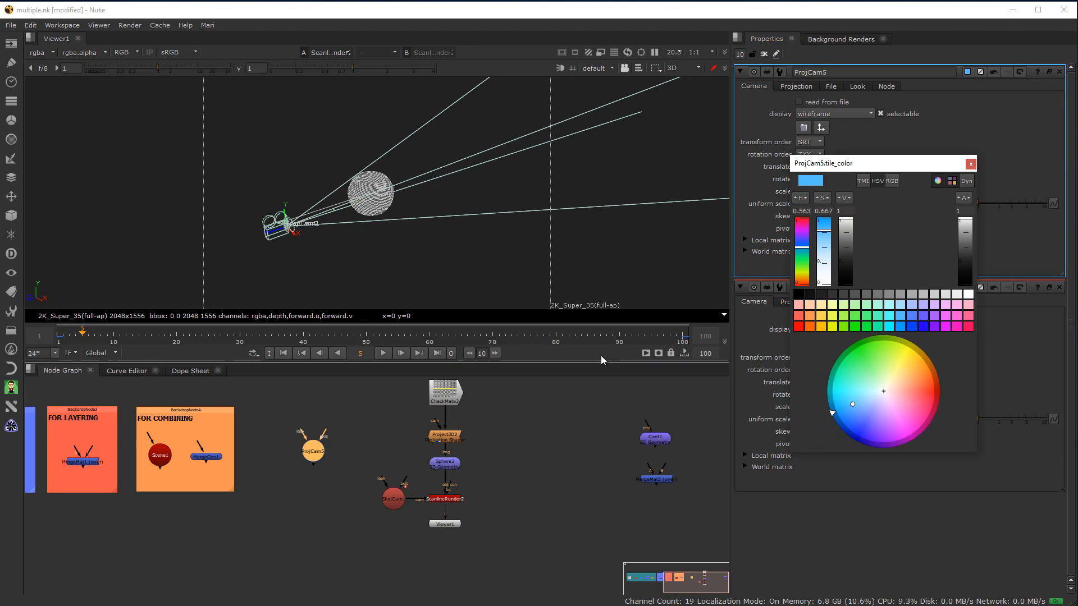
{"action": "left_click", "coordinate": [971, 164]}
Step: Connect ProjCam5 to the cam input of Project3D2 and place it beside that node
{"action": "left_click_drag", "start_coordinate": [321, 450], "coordinate": [388, 440]}
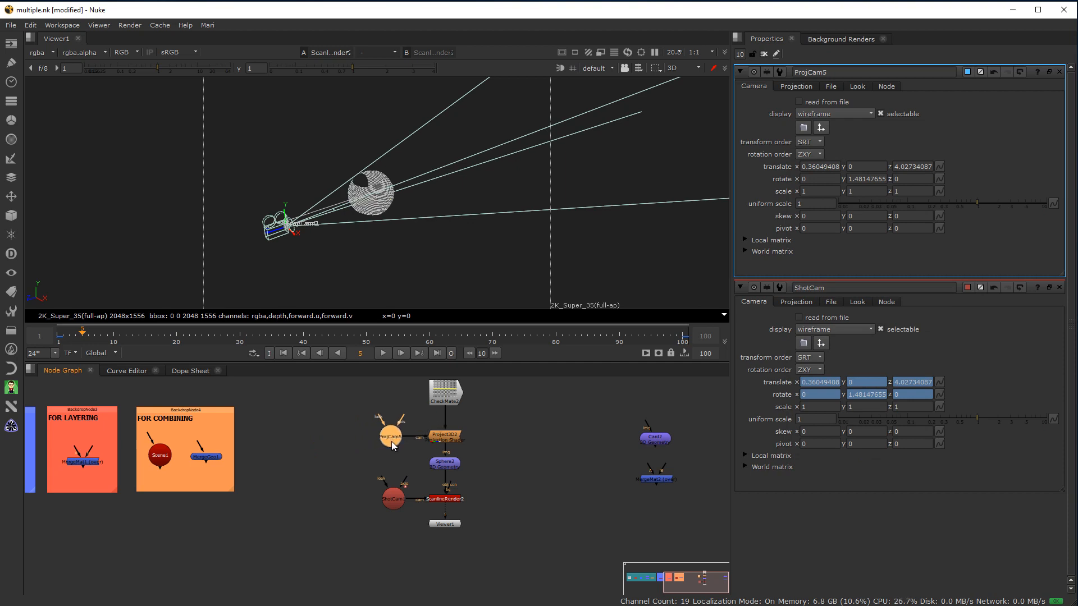
{"action": "left_click", "coordinate": [340, 454]}
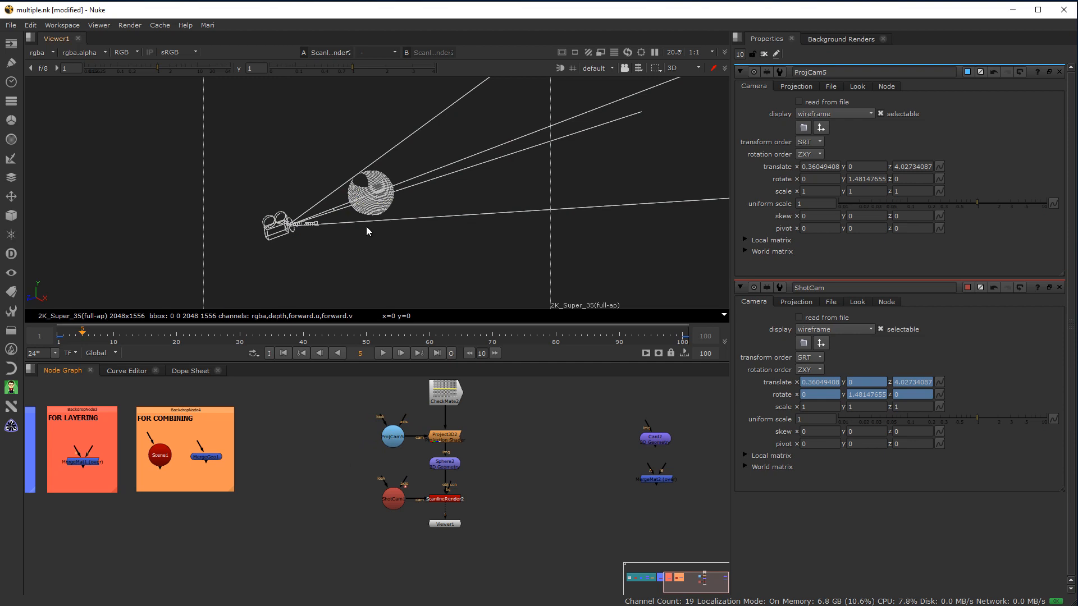
Step: Set the 3D viewer to look through ShotCam1
{"action": "left_click", "coordinate": [598, 69]}
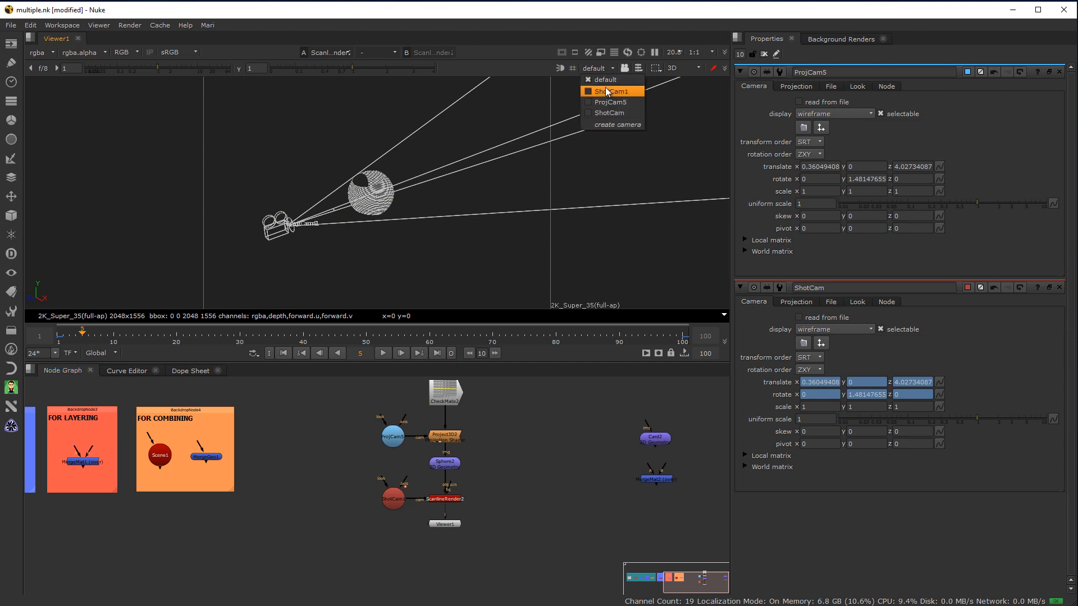
{"action": "left_click", "coordinate": [606, 92]}
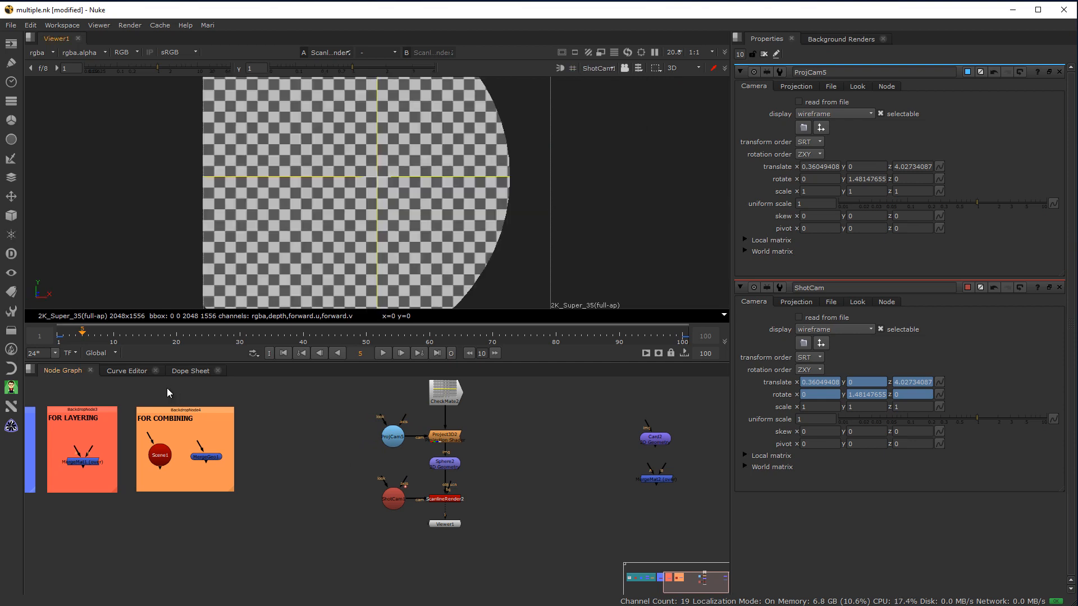
Step: Lock the 3D view to the shot camera and scrub between frames 5 and 100 to examine the projection on the sphere
{"action": "left_click_drag", "start_coordinate": [85, 339], "coordinate": [683, 352]}
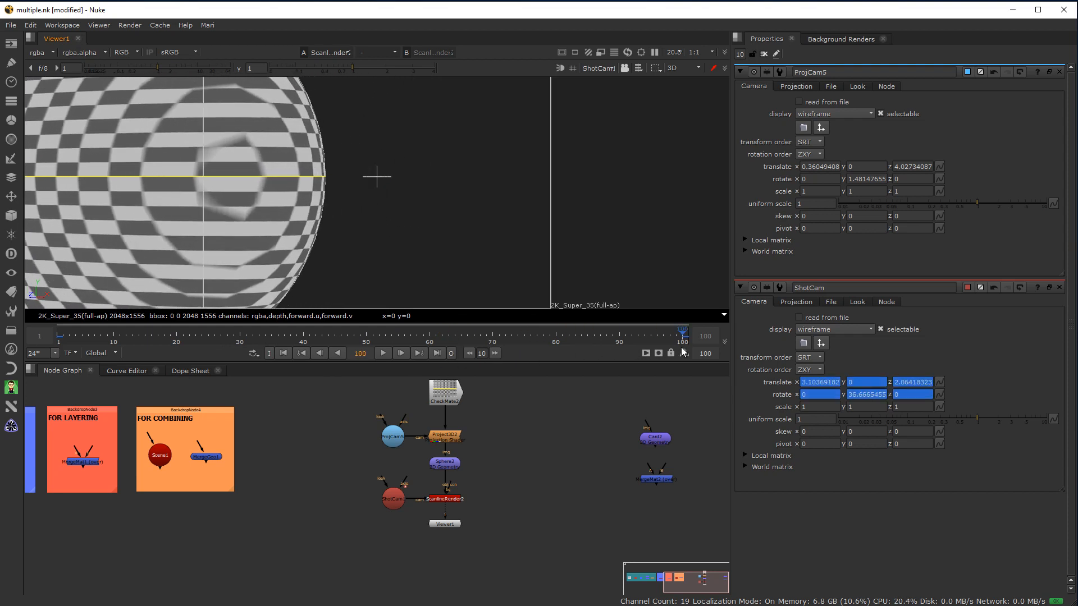
{"action": "left_click", "coordinate": [624, 68]}
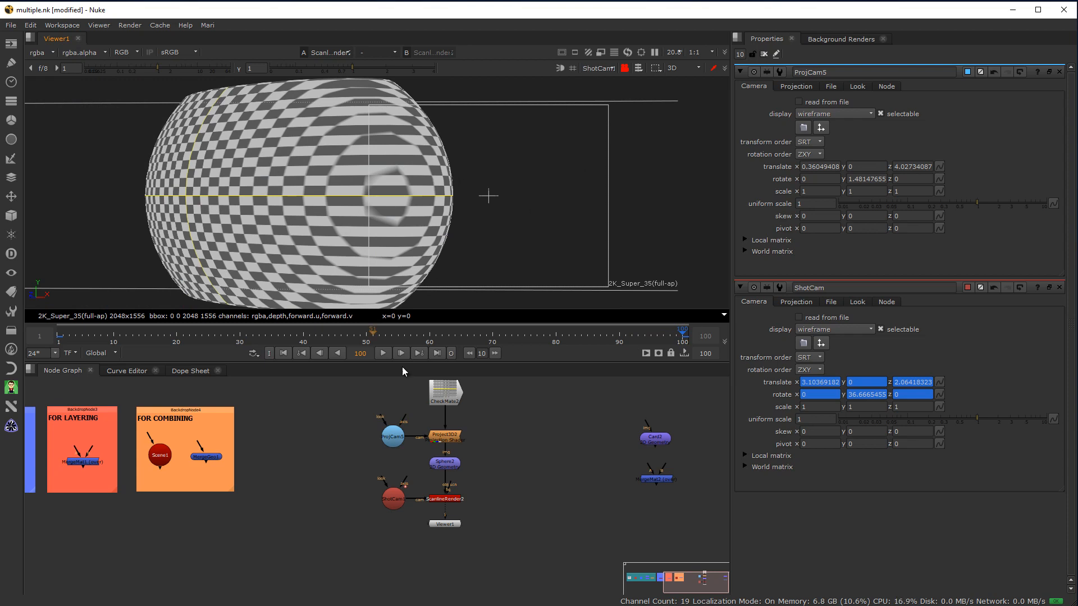
{"action": "mouse_move", "coordinate": [676, 332]}
{"action": "left_mouse_down"}
{"action": "mouse_move", "coordinate": [248, 365]}
{"action": "mouse_move", "coordinate": [676, 349]}
{"action": "mouse_move", "coordinate": [657, 337]}
{"action": "mouse_move", "coordinate": [505, 354]}
{"action": "mouse_move", "coordinate": [686, 345]}
{"action": "left_mouse_up"}
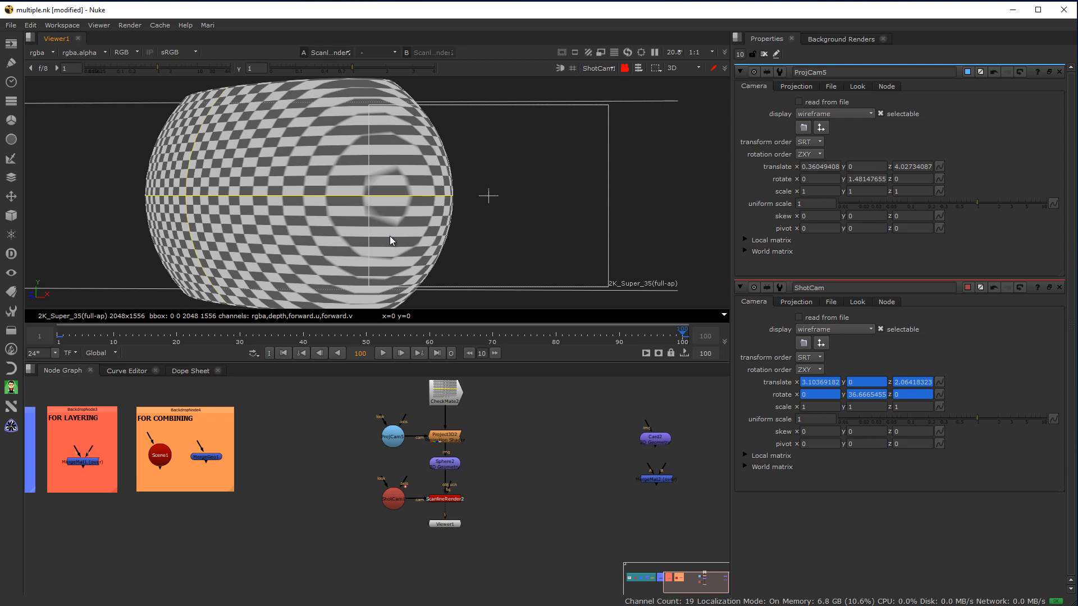
{"action": "left_click_drag", "start_coordinate": [682, 336], "coordinate": [85, 368]}
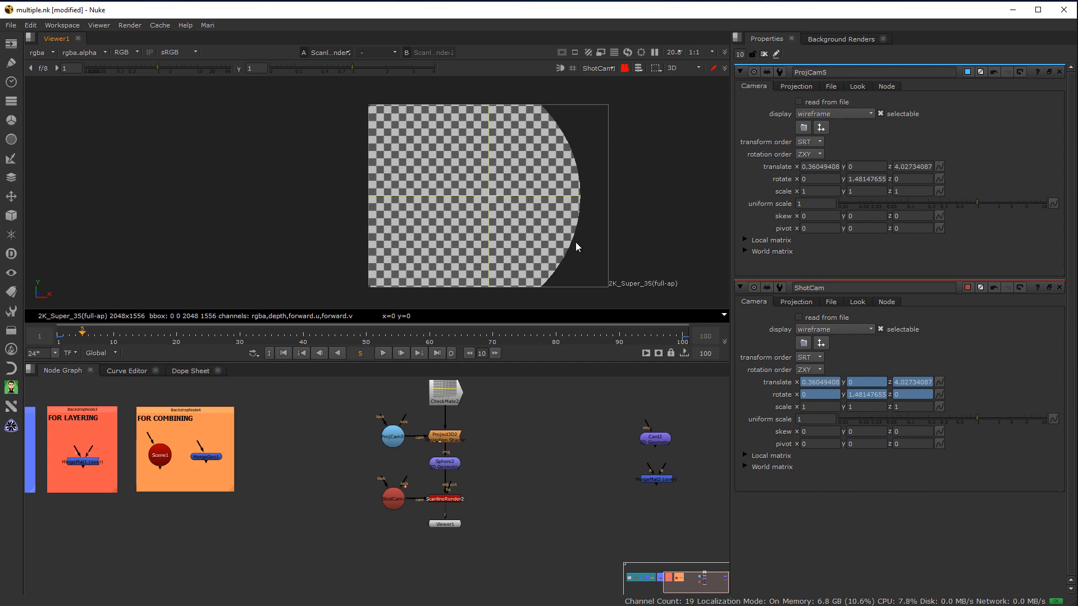
{"action": "left_click_drag", "start_coordinate": [87, 340], "coordinate": [534, 365]}
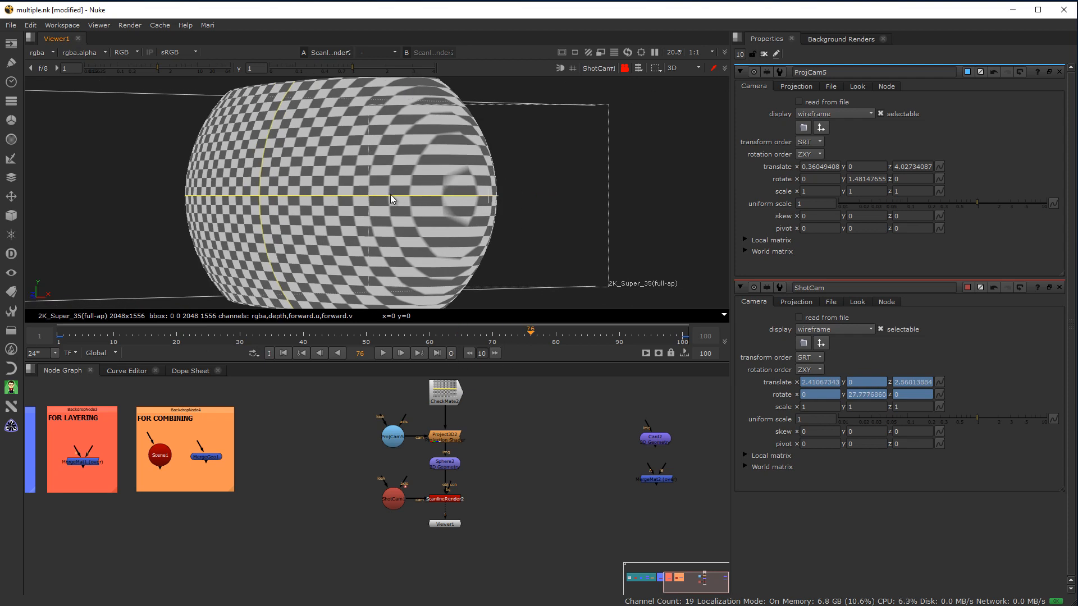
{"action": "left_click_drag", "start_coordinate": [530, 333], "coordinate": [696, 352]}
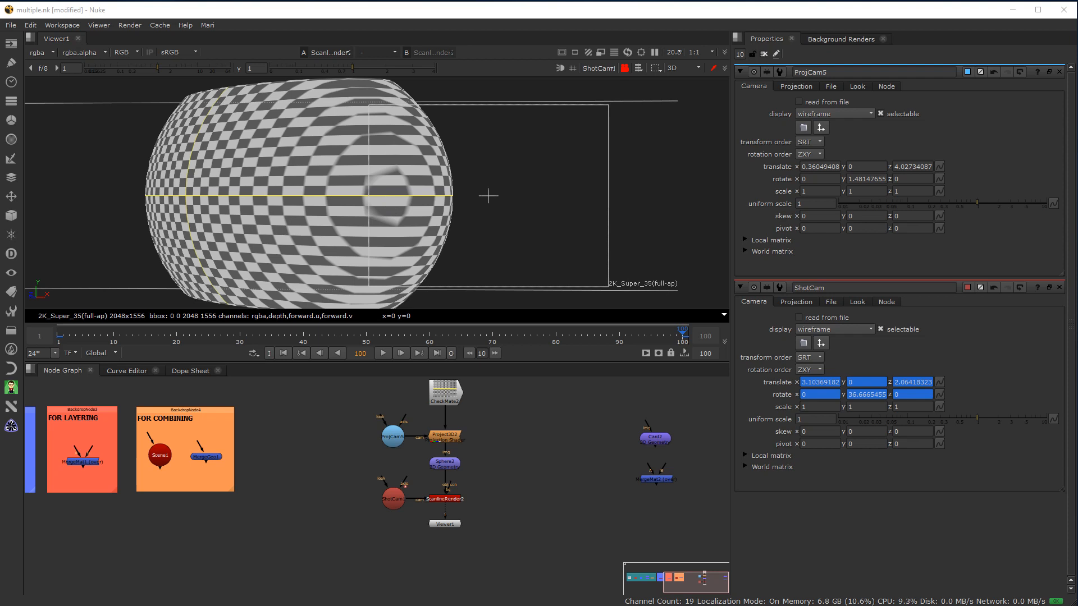
Step: Duplicate the CheckMate2 and Project3D2 nodes and place the copies beside the originals at the same height
{"action": "left_click_drag", "start_coordinate": [493, 455], "coordinate": [413, 372]}
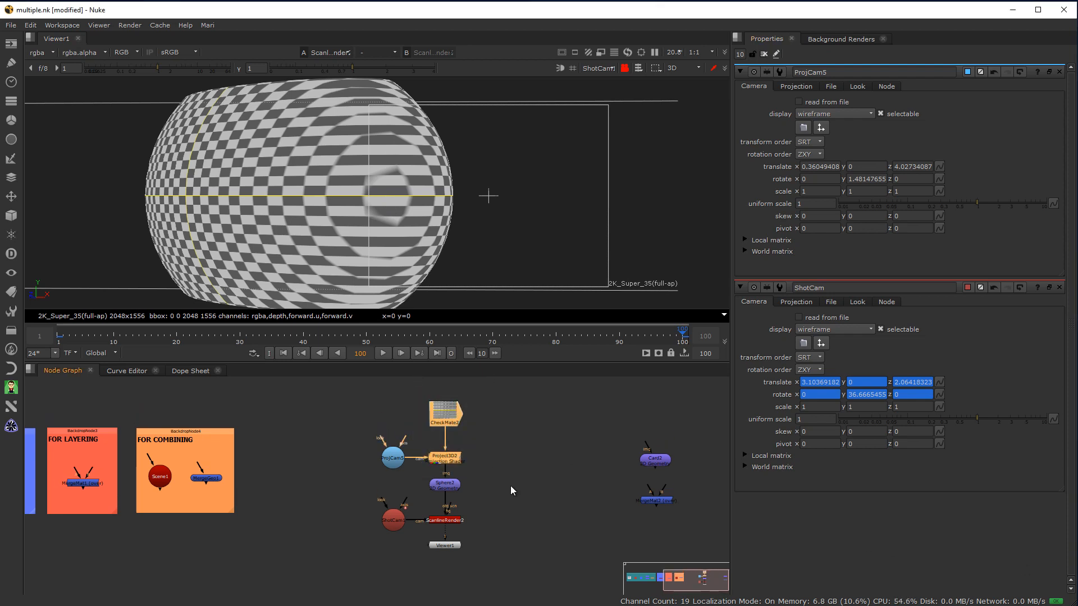
{"action": "left_click", "coordinate": [544, 435]}
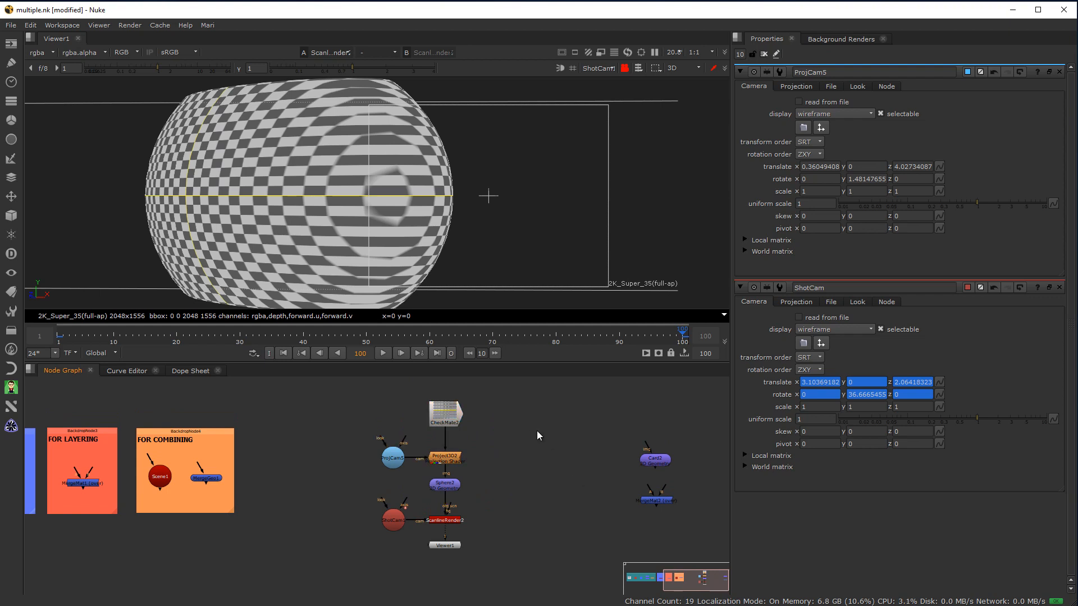
{"action": "key", "text": "ctrl+v"}
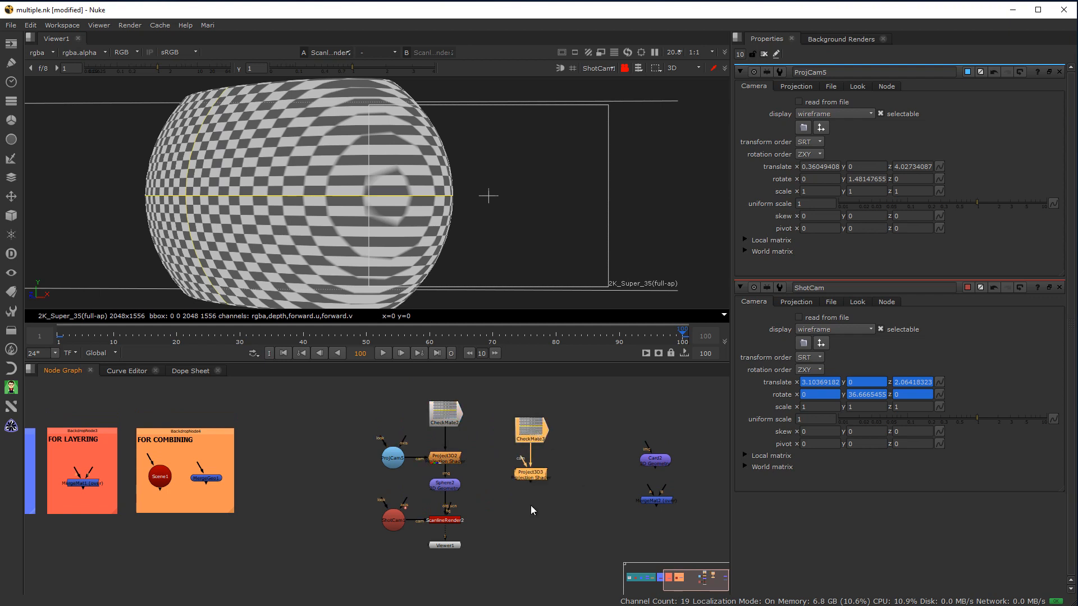
{"action": "left_click_drag", "start_coordinate": [527, 476], "coordinate": [569, 456]}
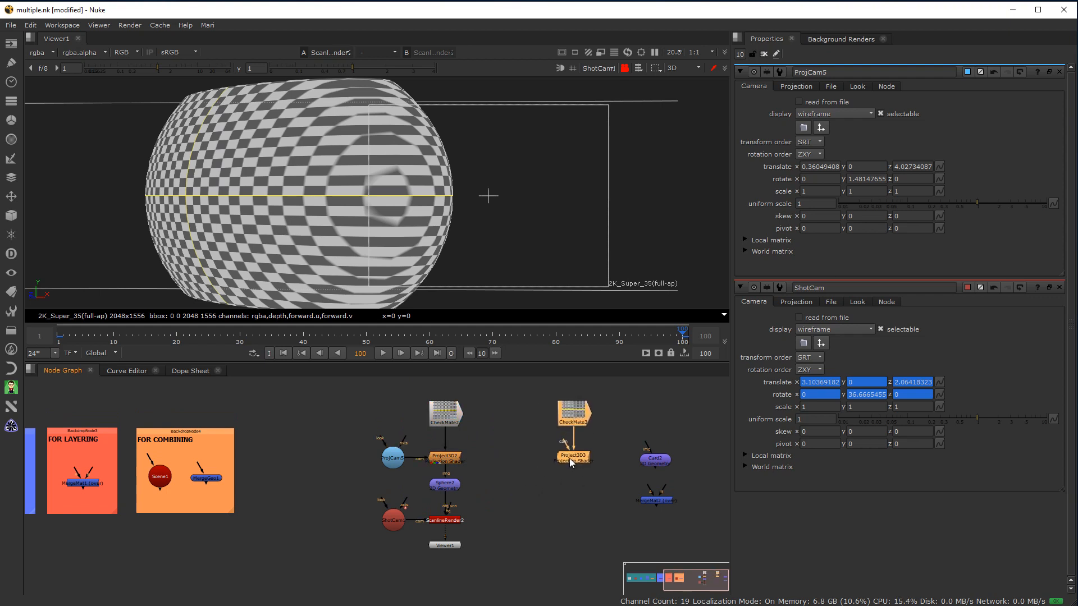
Step: View the duplicated CheckMate3 node and set its which value to 3 for a blue checkerboard
{"action": "left_click", "coordinate": [609, 407]}
{"action": "left_click", "coordinate": [574, 420]}
{"action": "key", "text": "1"}
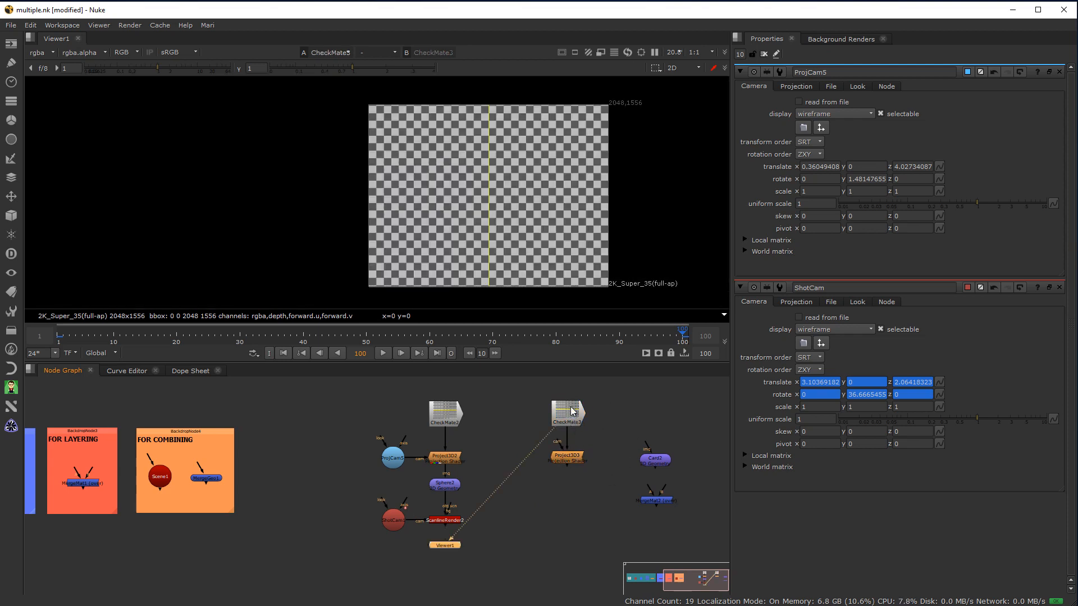
{"action": "double_click", "coordinate": [573, 411]}
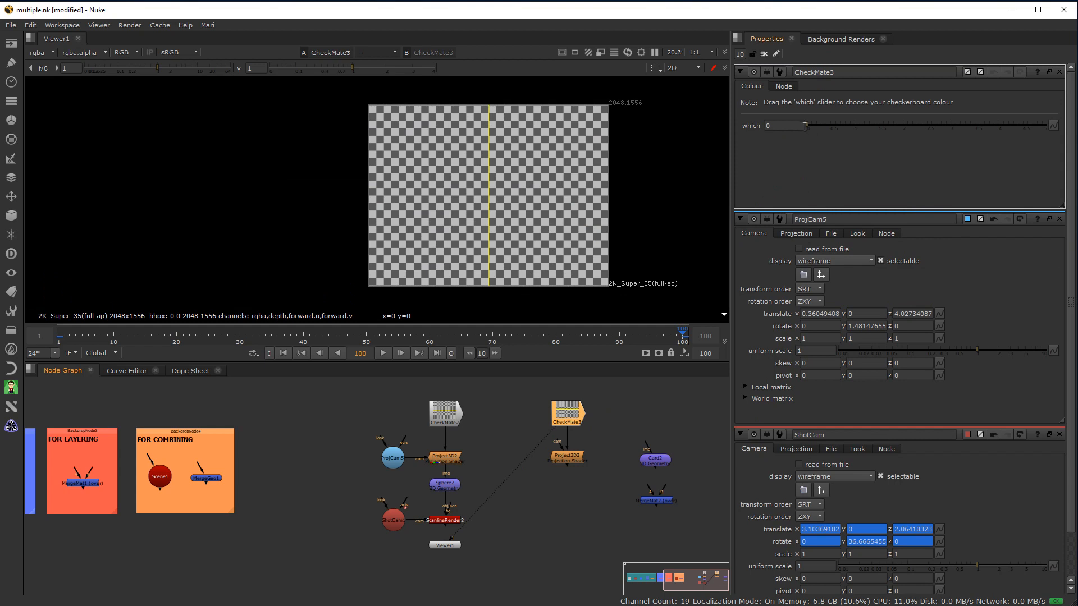
{"action": "left_click_drag", "start_coordinate": [809, 127], "coordinate": [958, 146]}
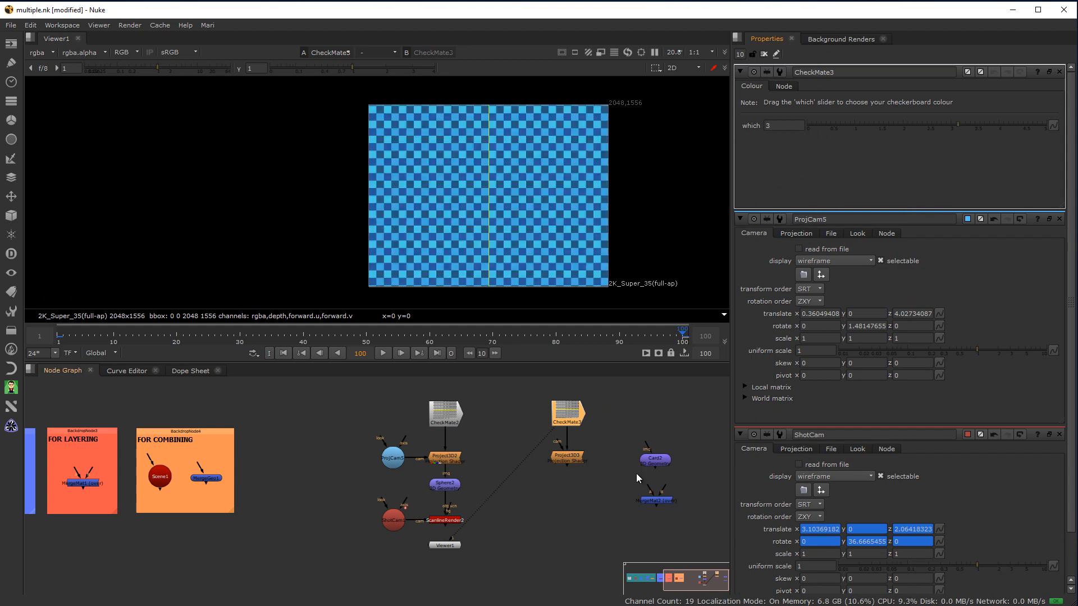
Step: Move the Card2 node below Project3D3, leaving room between them
{"action": "left_click_drag", "start_coordinate": [662, 464], "coordinate": [632, 475]}
{"action": "left_click_drag", "start_coordinate": [578, 495], "coordinate": [574, 492]}
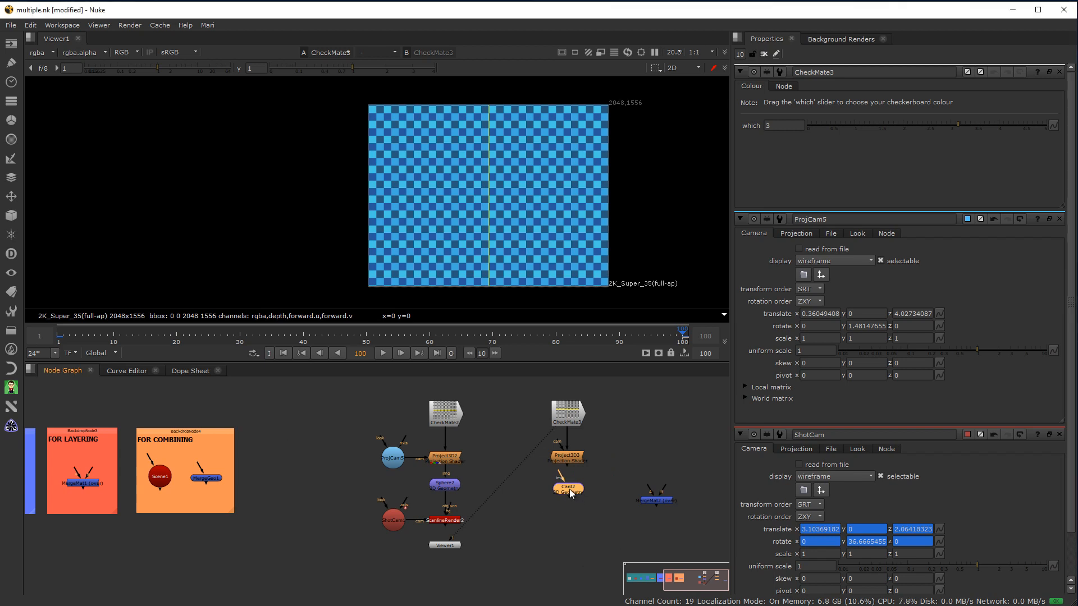
{"action": "left_click_drag", "start_coordinate": [570, 490], "coordinate": [567, 503]}
Step: Insert MergeMat2 between Project3D2 and Sphere2, with Project3D3 feeding its A input through an elbow dot
{"action": "left_click_drag", "start_coordinate": [658, 500], "coordinate": [566, 460]}
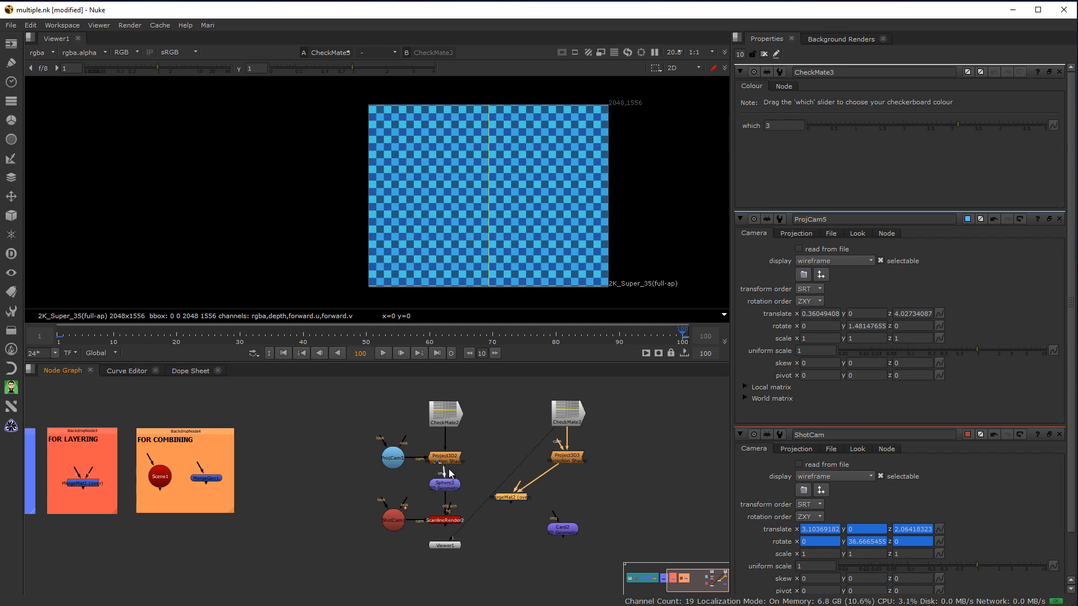
{"action": "left_click_drag", "start_coordinate": [517, 482], "coordinate": [449, 458]}
{"action": "left_click_drag", "start_coordinate": [492, 569], "coordinate": [368, 474]}
{"action": "left_click_drag", "start_coordinate": [451, 484], "coordinate": [450, 513]}
{"action": "left_click_drag", "start_coordinate": [511, 498], "coordinate": [447, 484]}
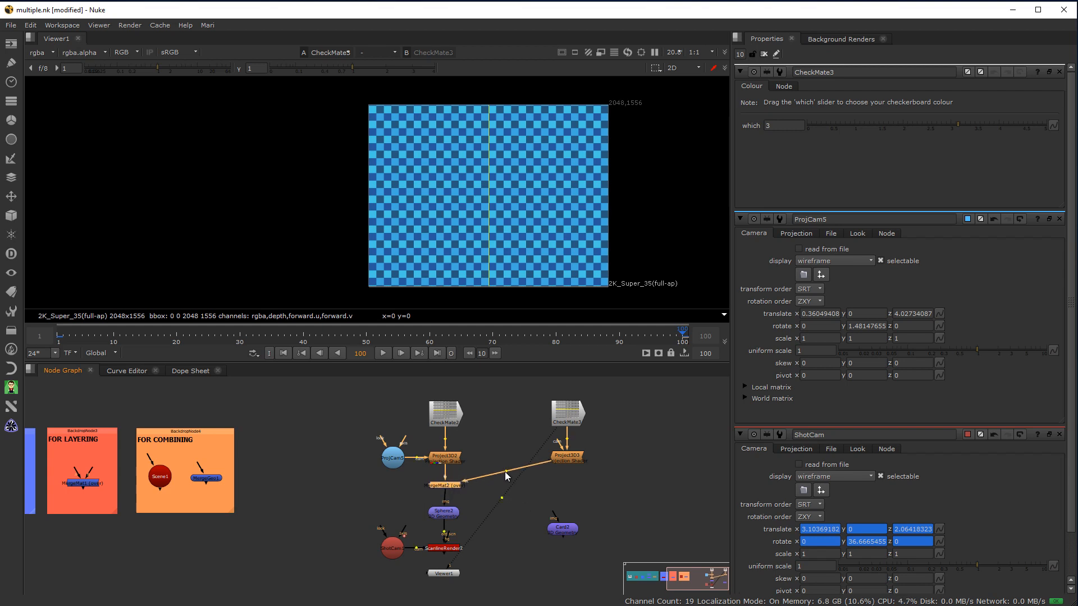
{"action": "left_click_drag", "start_coordinate": [505, 472], "coordinate": [564, 482], "text": "ctrl"}
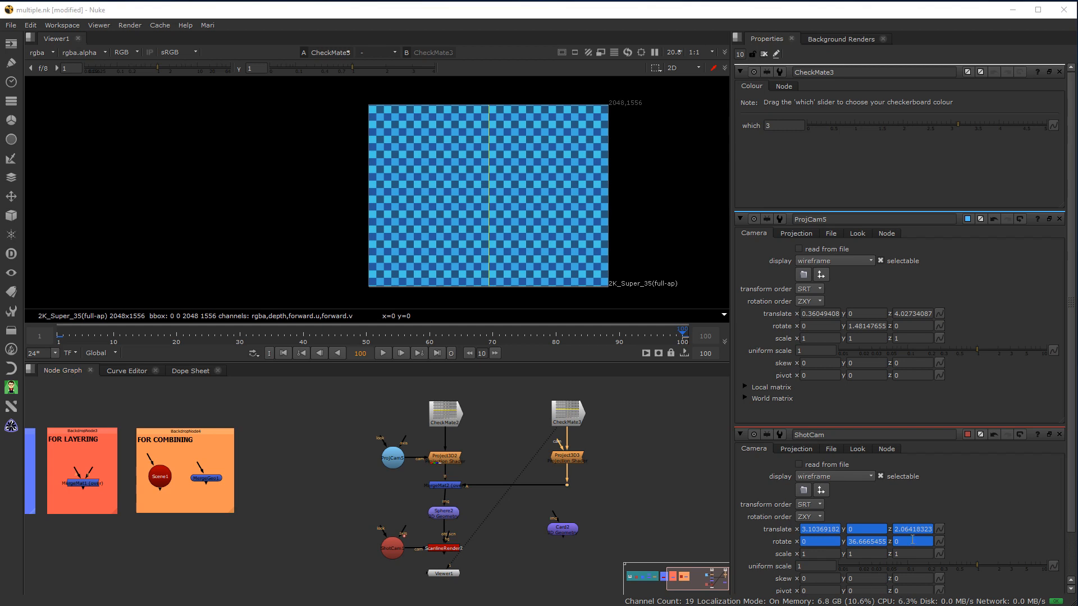
Step: Connect the cam input of Project3D3 to ProjCam5, placed above the projection nodes, and view ScanlineRender2 at frame 1
{"action": "left_click_drag", "start_coordinate": [393, 457], "coordinate": [388, 413]}
{"action": "left_click_drag", "start_coordinate": [560, 441], "coordinate": [397, 414]}
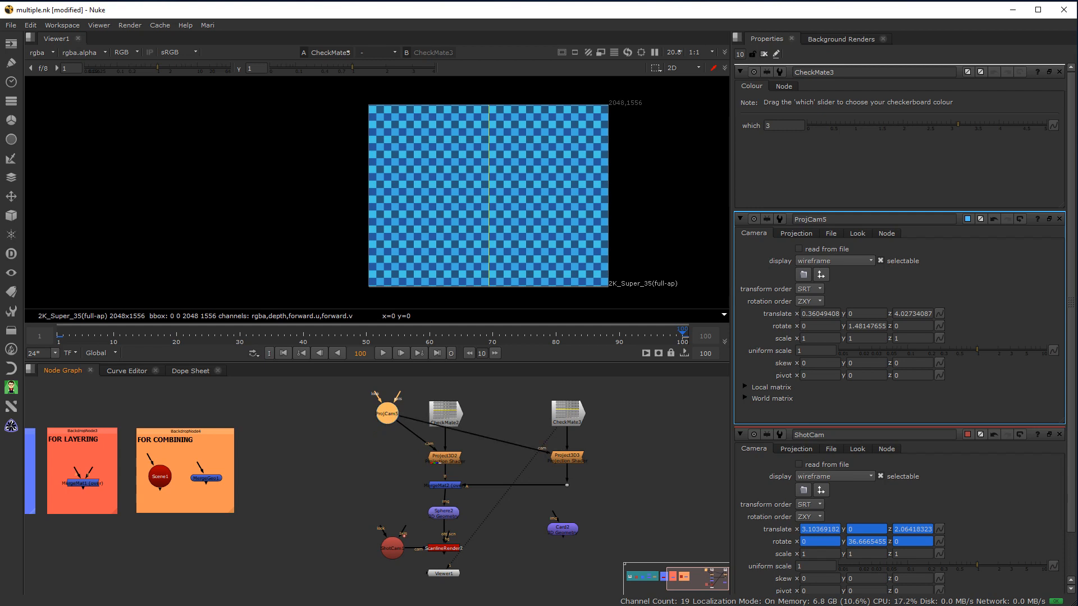
{"action": "left_click_drag", "start_coordinate": [449, 567], "coordinate": [443, 549]}
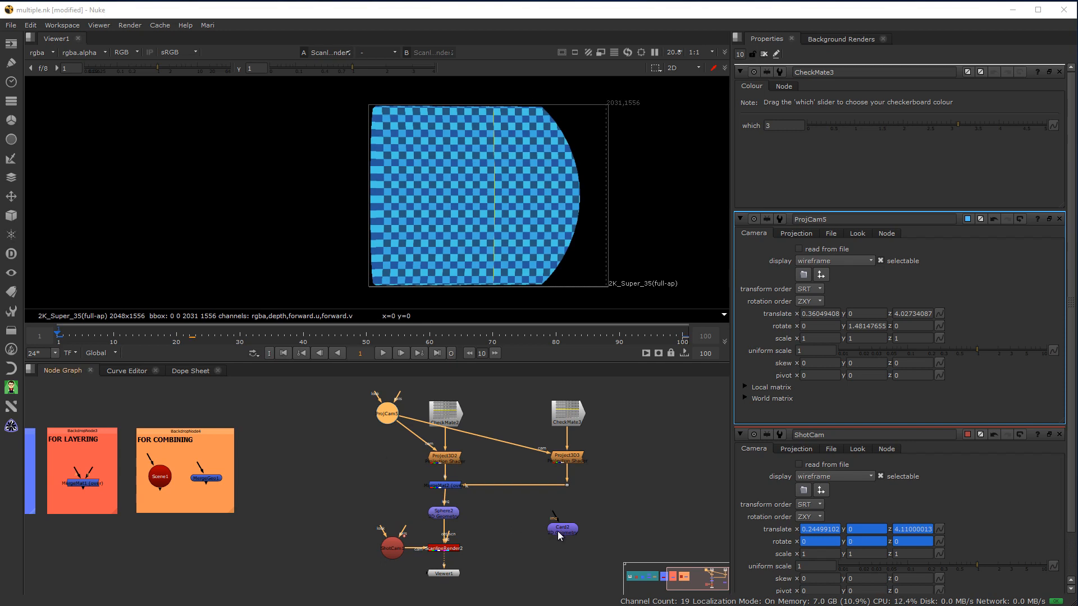
Step: Connect Card2's img input to MergeMat2 and arrange Sphere2 and Card2 side by side beneath it
{"action": "left_click_drag", "start_coordinate": [557, 531], "coordinate": [494, 508]}
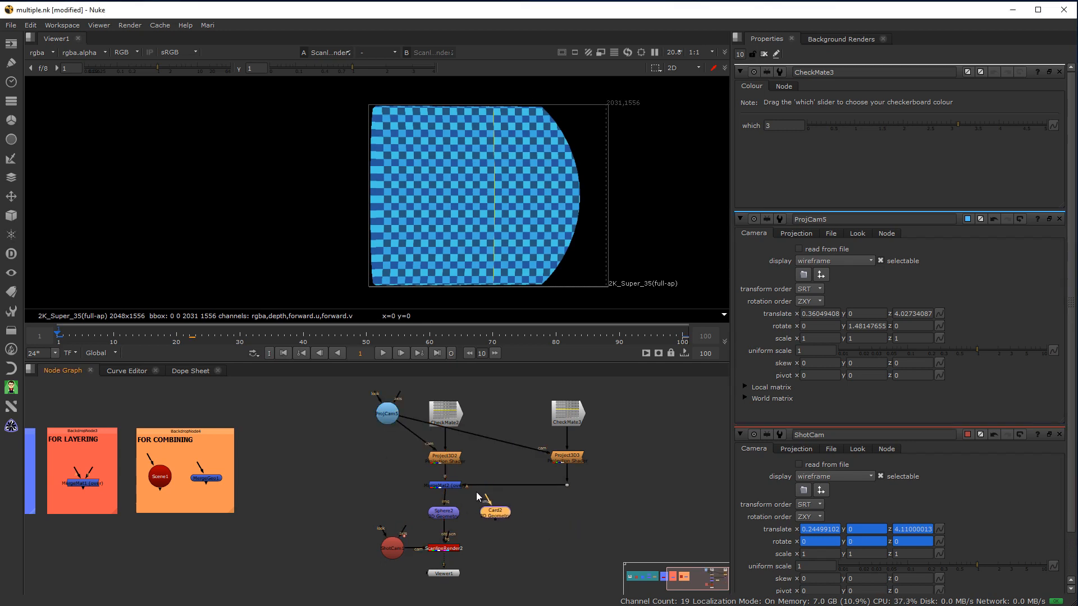
{"action": "left_click_drag", "start_coordinate": [490, 503], "coordinate": [445, 490]}
{"action": "left_click_drag", "start_coordinate": [497, 513], "coordinate": [503, 513]}
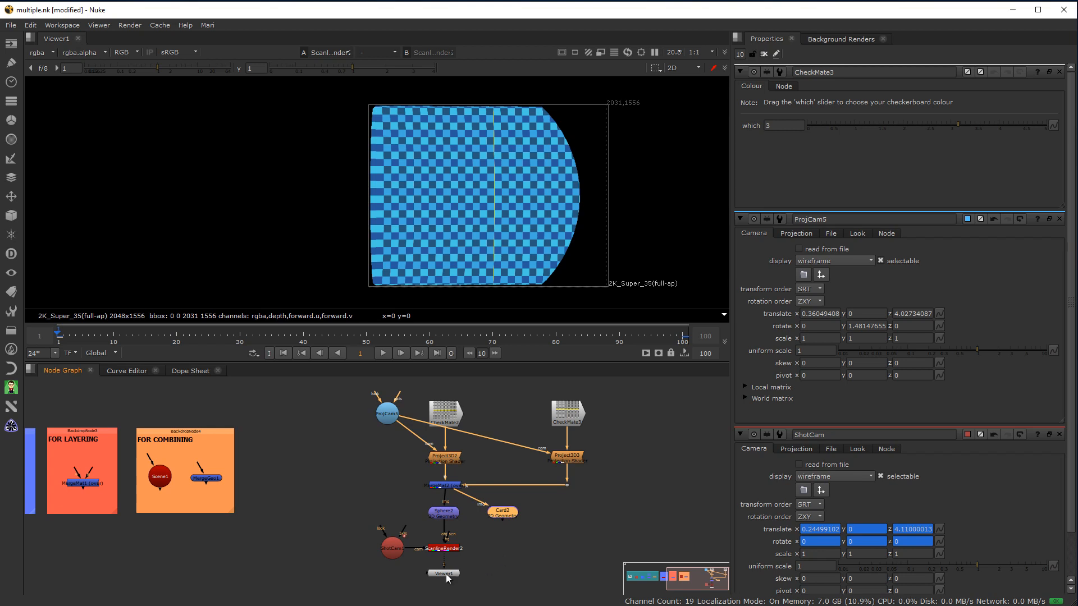
{"action": "left_click_drag", "start_coordinate": [536, 526], "coordinate": [418, 514]}
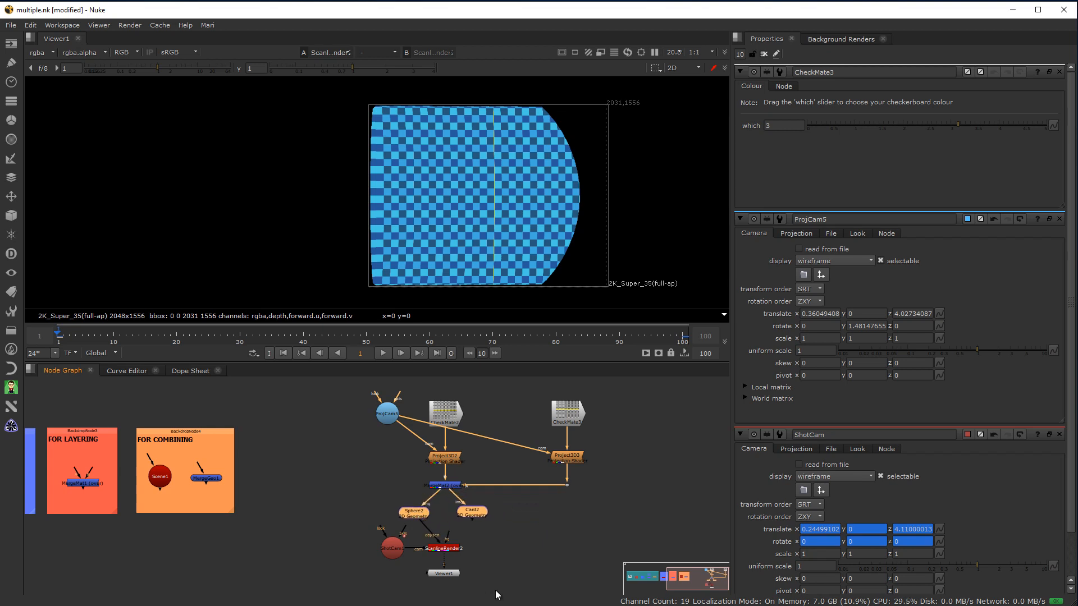
{"action": "left_click_drag", "start_coordinate": [517, 589], "coordinate": [424, 587]}
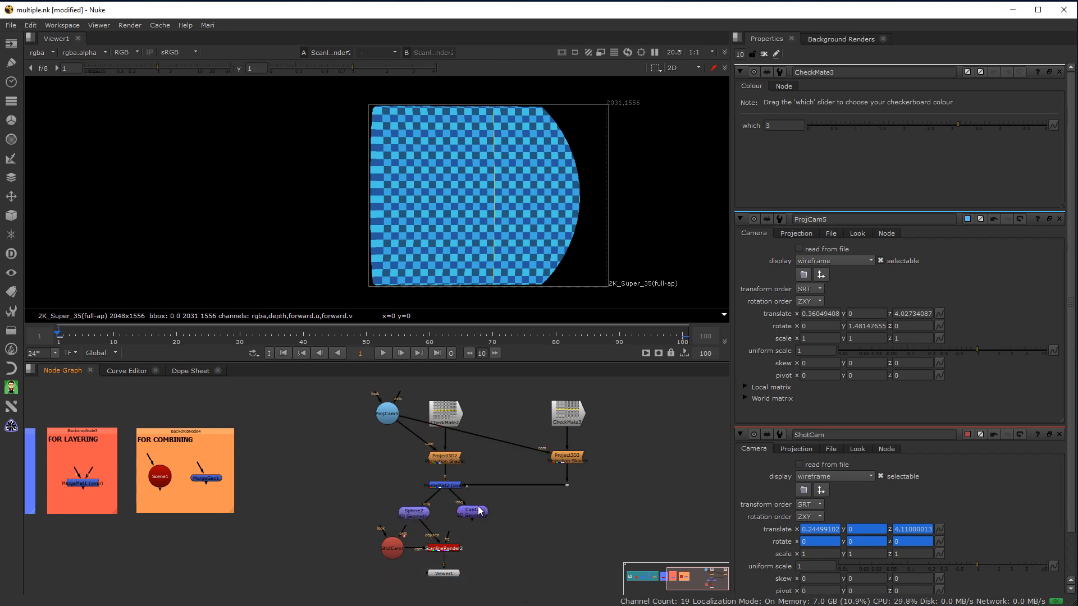
Step: Try to connect Card2's output directly to ScanlineRender2 alongside Sphere2
{"action": "left_click_drag", "start_coordinate": [456, 544], "coordinate": [439, 557]}
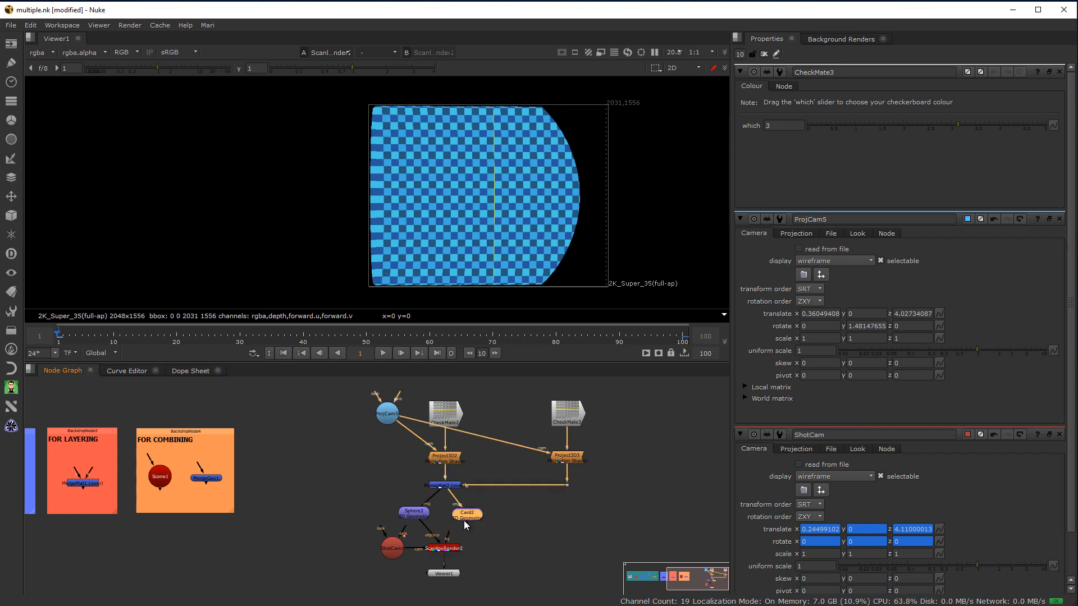
{"action": "scroll", "coordinate": [466, 522], "scroll_direction": "up", "scroll_amount": 3}
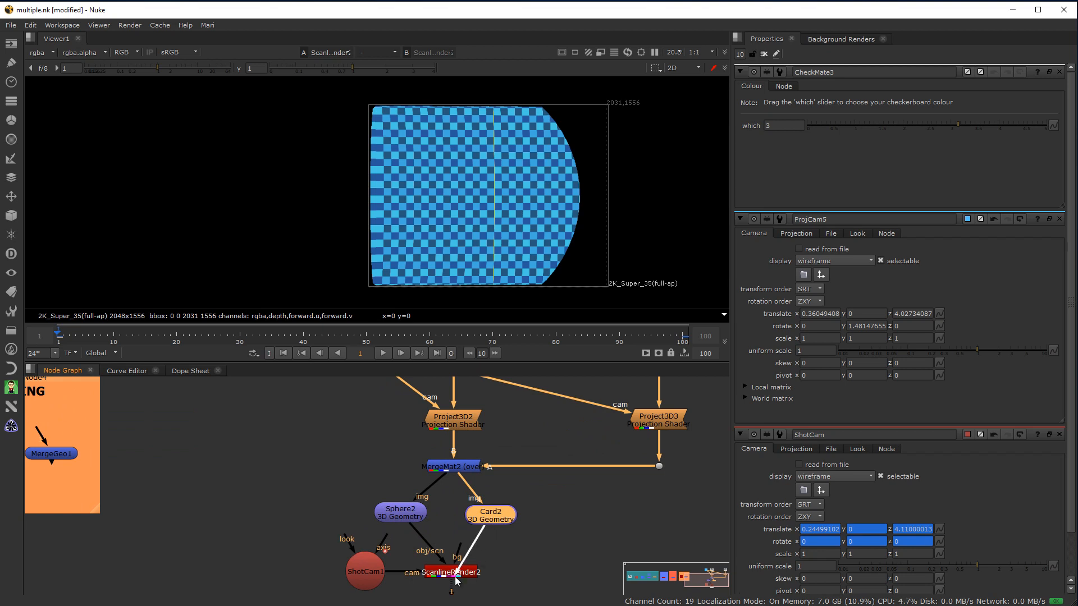
{"action": "left_click", "coordinate": [432, 556]}
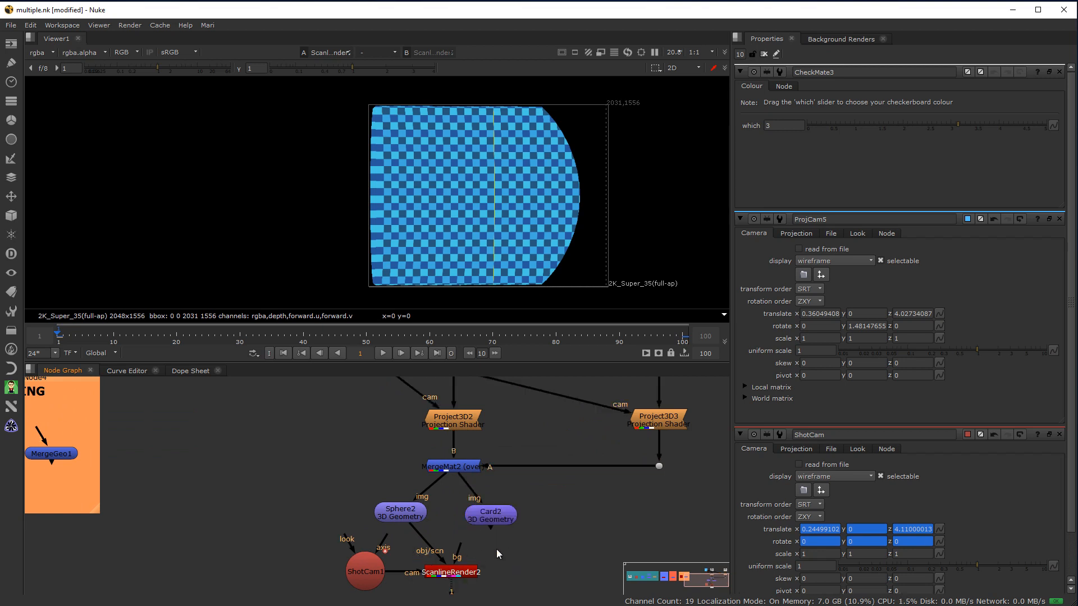
Step: Move ShotCam1, ScanlineRender2 and Viewer1 down to make room below the sphere and card nodes
{"action": "left_click_drag", "start_coordinate": [564, 542], "coordinate": [429, 537]}
{"action": "middle_click_drag", "start_coordinate": [523, 579], "coordinate": [488, 500]}
{"action": "left_click_drag", "start_coordinate": [518, 574], "coordinate": [264, 461]}
{"action": "left_click_drag", "start_coordinate": [423, 498], "coordinate": [421, 544]}
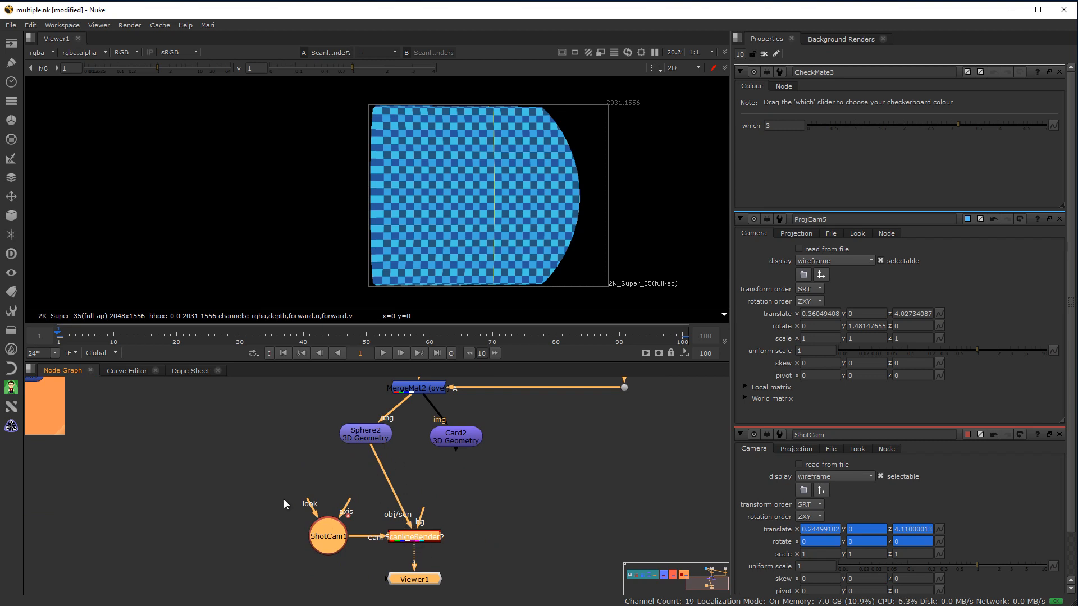
Step: Copy the Scene1 node from the FOR COMBINING backdrop and paste it below Card2
{"action": "left_click", "coordinate": [187, 457]}
{"action": "middle_click_drag", "start_coordinate": [189, 459], "coordinate": [467, 550]}
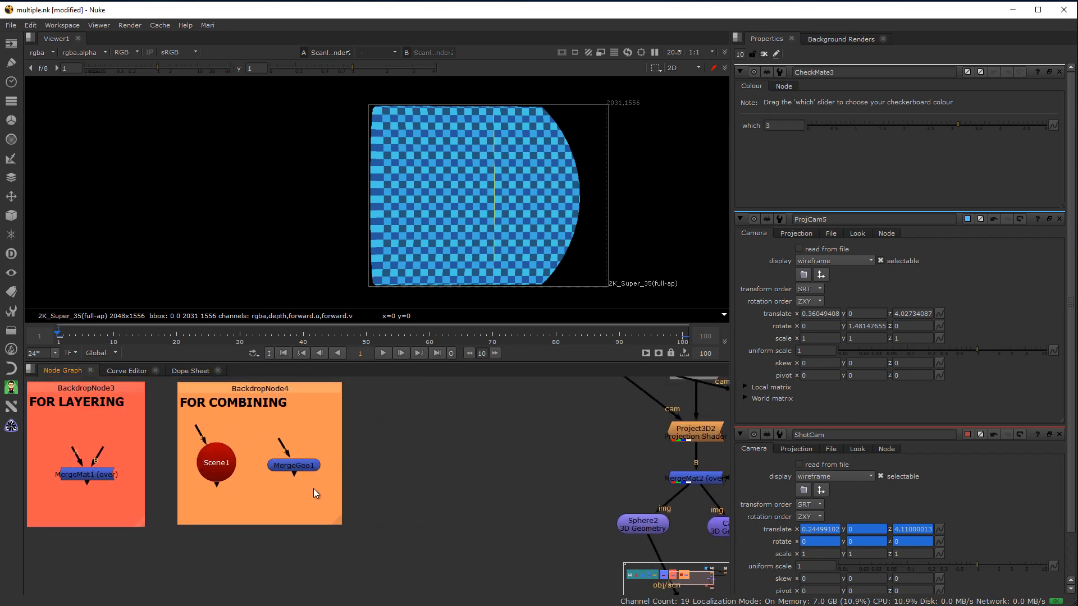
{"action": "left_click", "coordinate": [214, 463]}
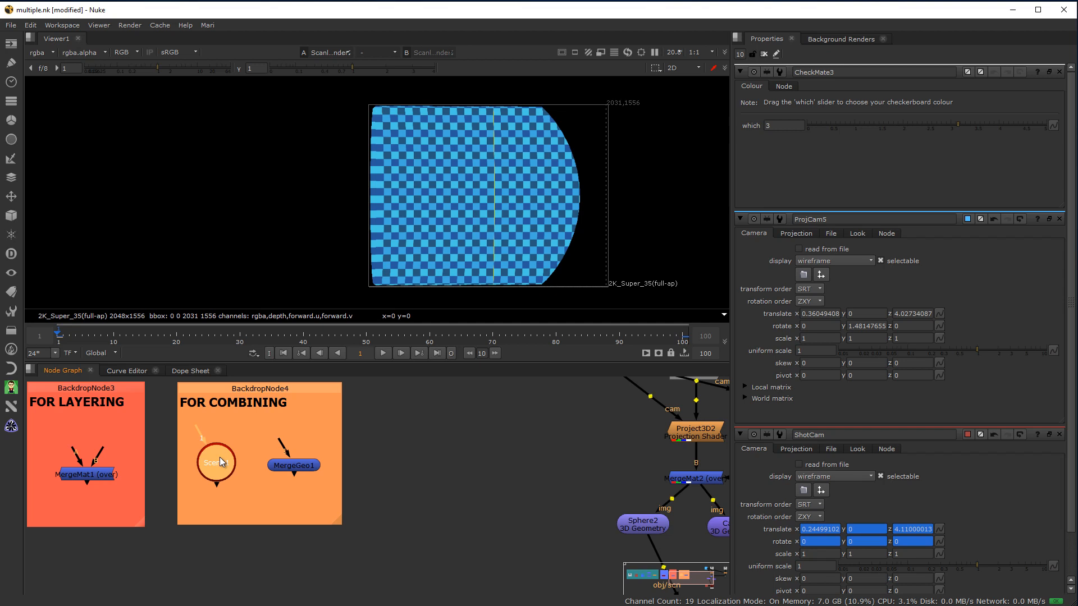
{"action": "middle_click_drag", "start_coordinate": [473, 481], "coordinate": [265, 423]}
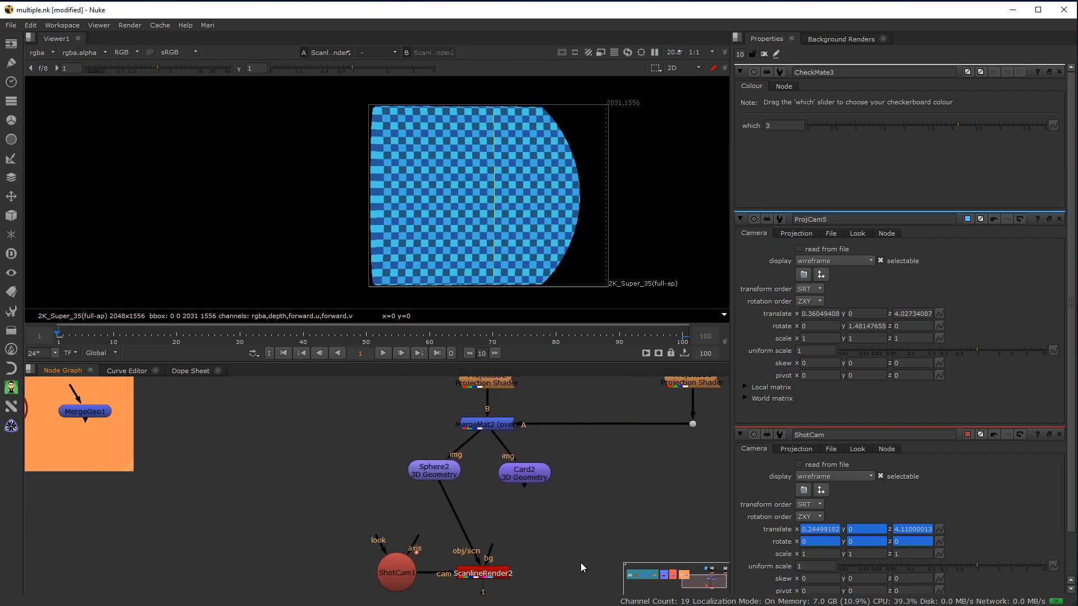
{"action": "middle_click_drag", "start_coordinate": [580, 562], "coordinate": [518, 504]}
{"action": "key", "text": "ctrl+v"}
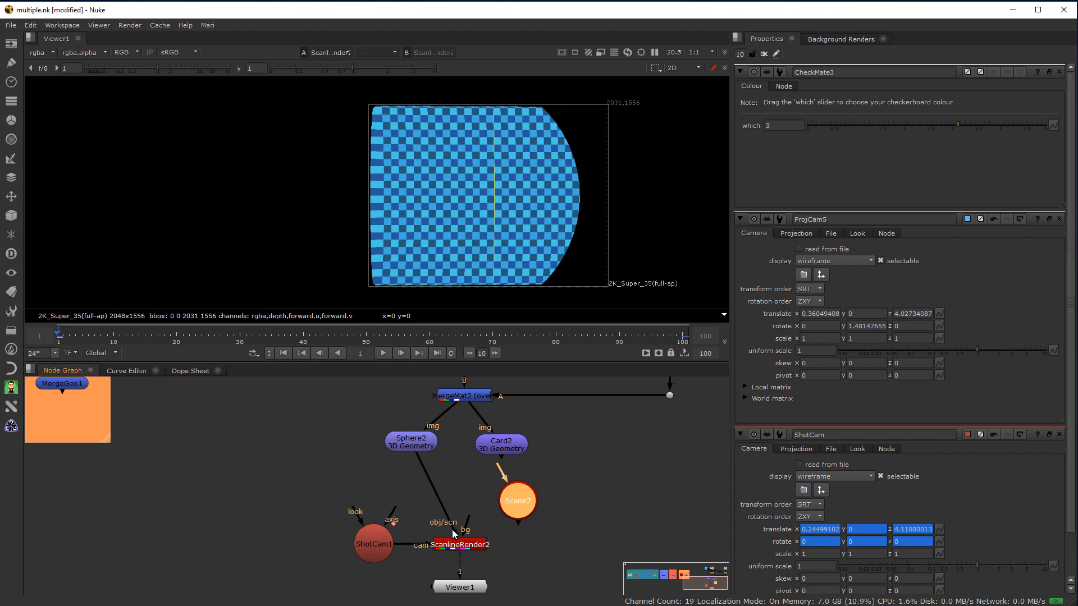
Step: Connect Sphere2 and Card2 to Scene2 and place it between them, replacing Sphere2's direct connection to ScanlineRender2
{"action": "left_click_drag", "start_coordinate": [456, 532], "coordinate": [437, 508]}
{"action": "left_click_drag", "start_coordinate": [496, 469], "coordinate": [416, 448]}
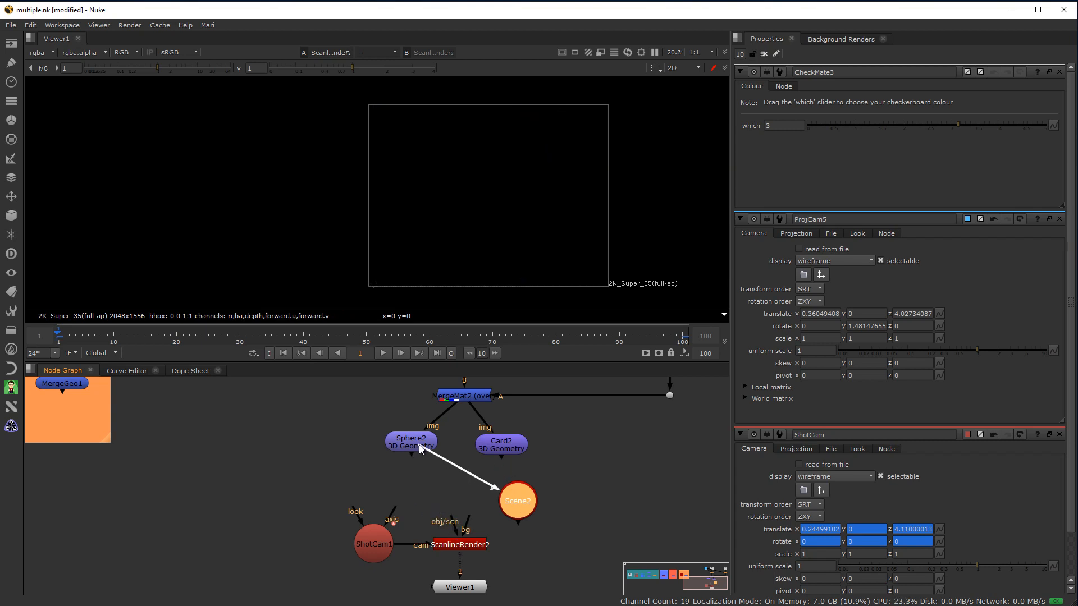
{"action": "left_click_drag", "start_coordinate": [523, 503], "coordinate": [456, 494]}
{"action": "left_click_drag", "start_coordinate": [500, 456], "coordinate": [441, 483]}
{"action": "left_click_drag", "start_coordinate": [444, 491], "coordinate": [454, 497]}
Step: Align ScanlineRender2 and Viewer1 in a straight column beneath Scene2
{"action": "left_click_drag", "start_coordinate": [464, 550], "coordinate": [460, 550]}
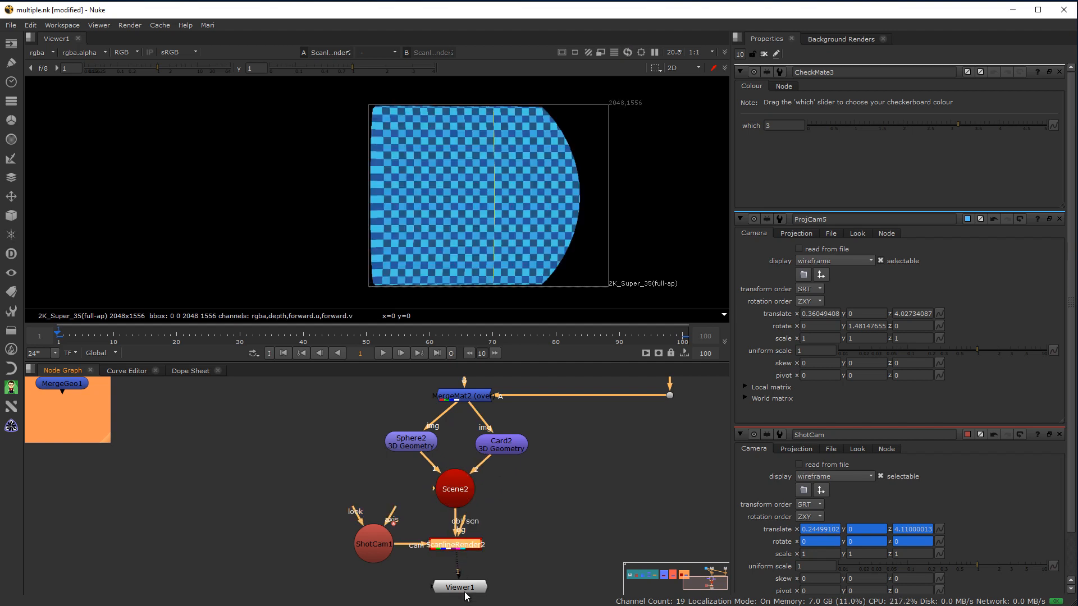
{"action": "left_click_drag", "start_coordinate": [465, 593], "coordinate": [460, 592]}
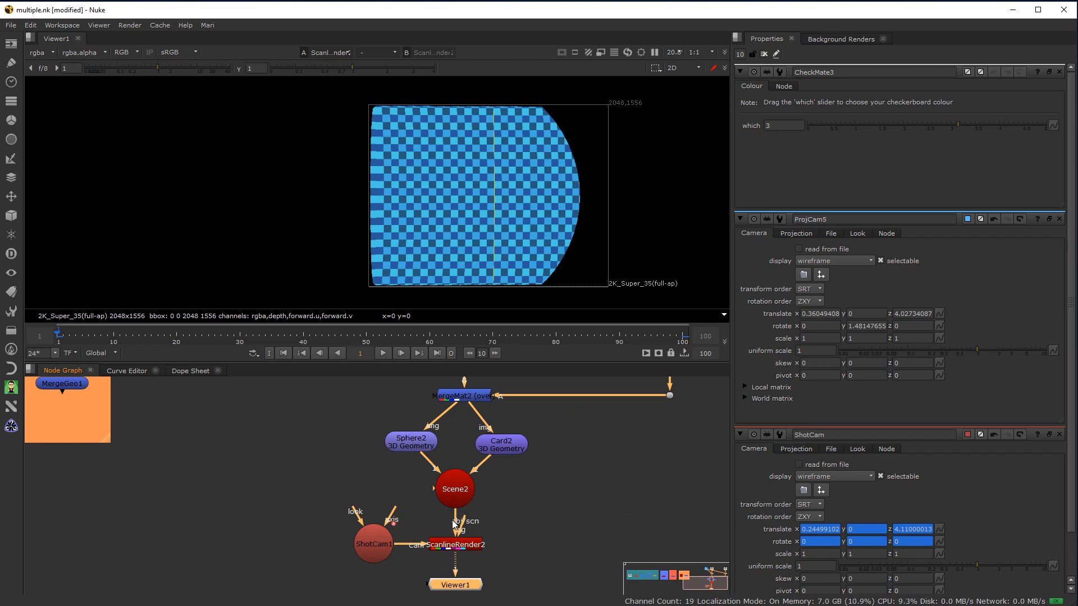
{"action": "left_click", "coordinate": [457, 549]}
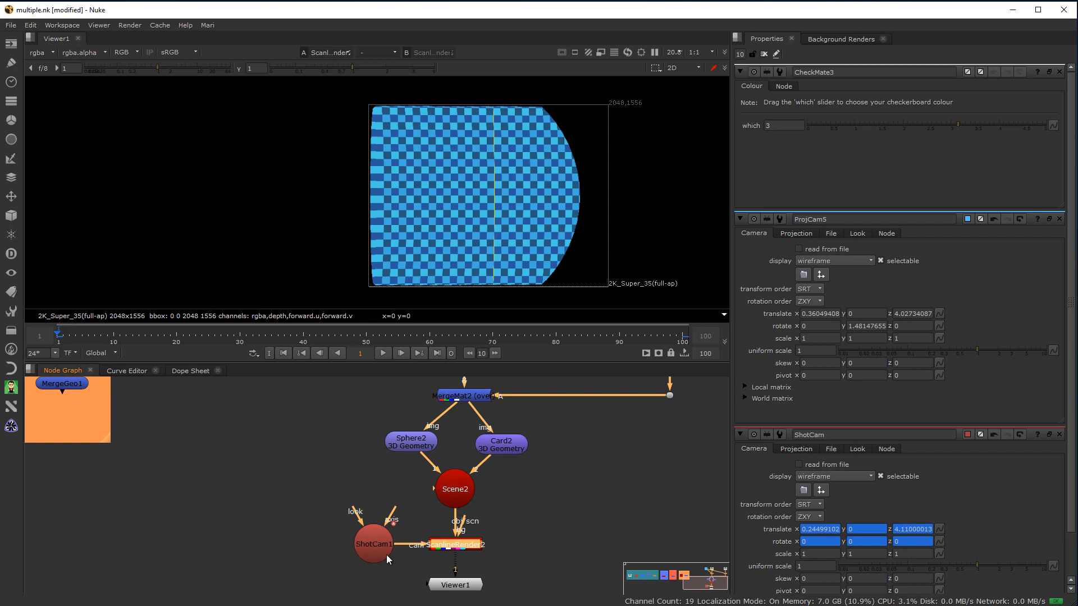
Step: Switch the viewer to 3D and look at the scene through the default camera
{"action": "left_click", "coordinate": [365, 542]}
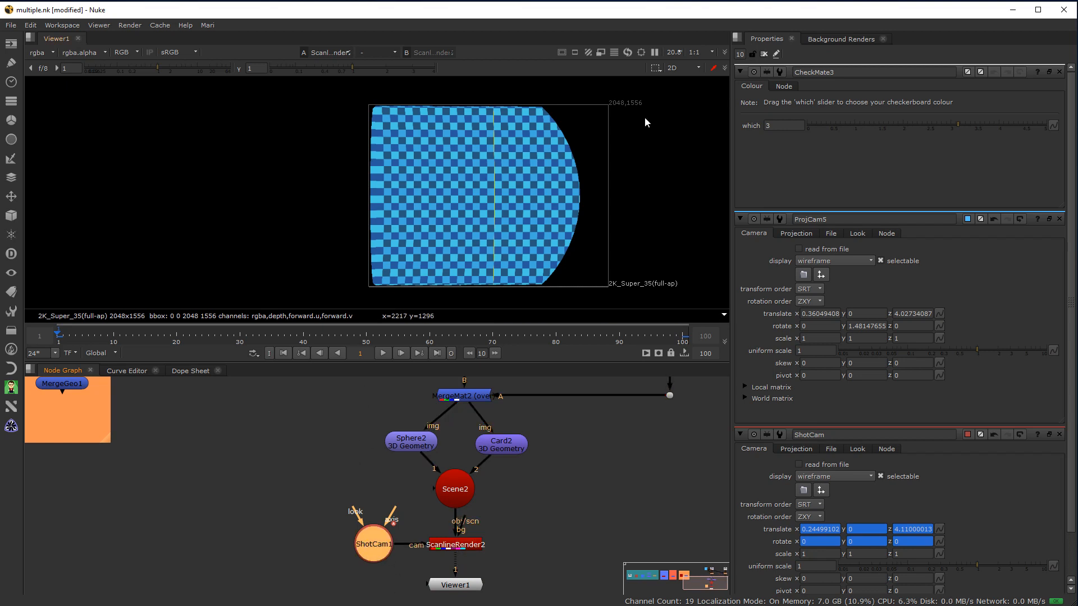
{"action": "left_click", "coordinate": [674, 69]}
{"action": "left_click", "coordinate": [685, 89]}
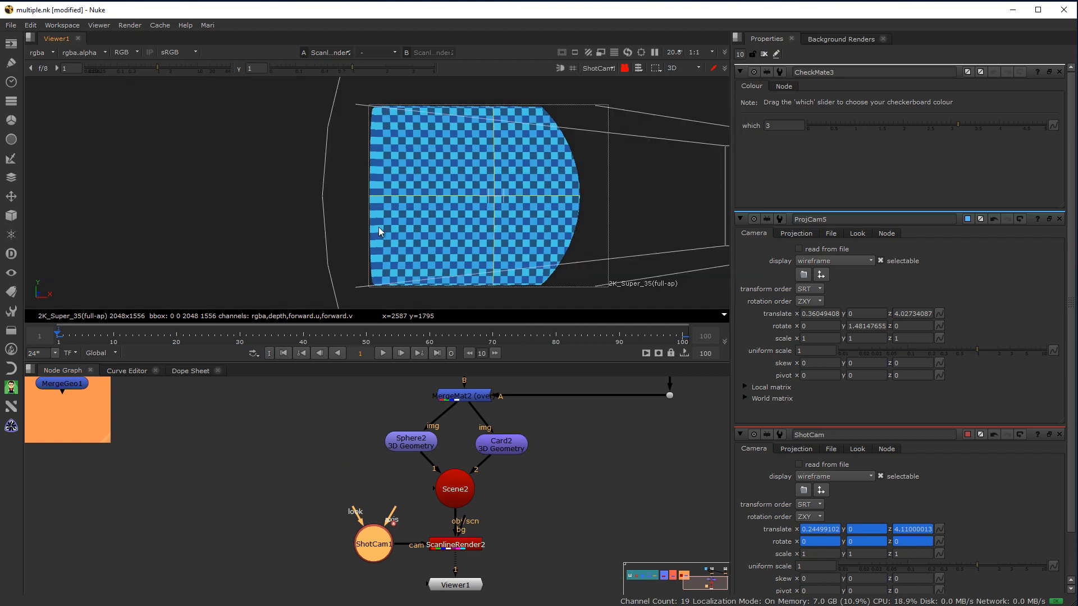
{"action": "scroll", "coordinate": [438, 222], "scroll_direction": "down", "scroll_amount": 5}
{"action": "middle_click_drag", "start_coordinate": [508, 211], "coordinate": [460, 243]}
{"action": "scroll", "coordinate": [461, 244], "scroll_direction": "up", "scroll_amount": 3}
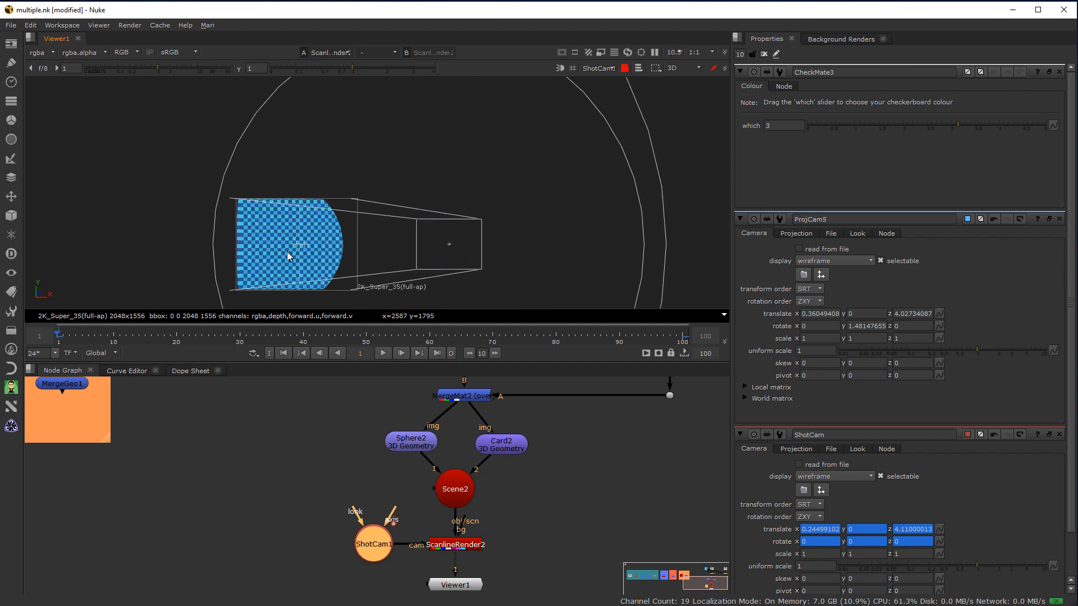
{"action": "left_click", "coordinate": [622, 70]}
{"action": "left_click", "coordinate": [596, 71]}
{"action": "left_click", "coordinate": [601, 84]}
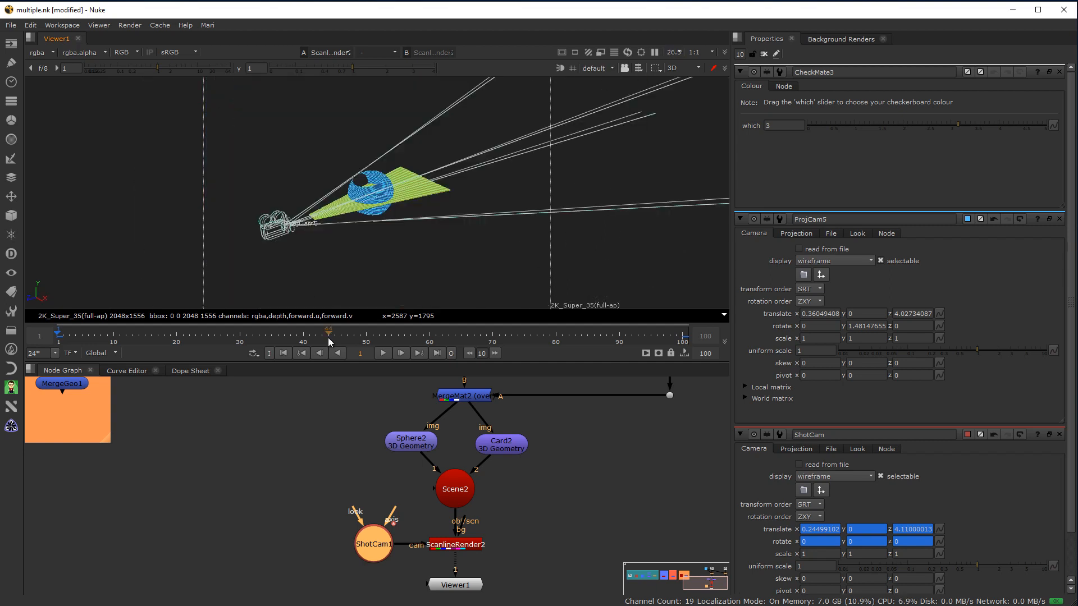
{"action": "left_click", "coordinate": [250, 541]}
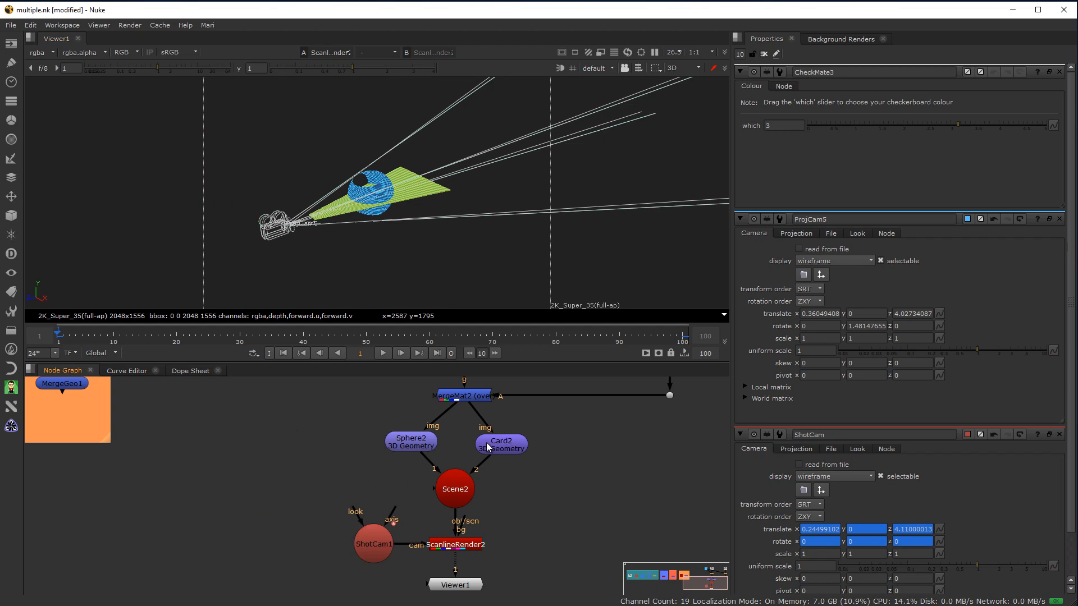
Step: Set Card2's orientation to XY and move it behind the sphere to a z translate of about -1.58
{"action": "left_click", "coordinate": [505, 441]}
{"action": "double_click", "coordinate": [505, 440]}
{"action": "left_click", "coordinate": [812, 150]}
{"action": "left_click", "coordinate": [808, 127]}
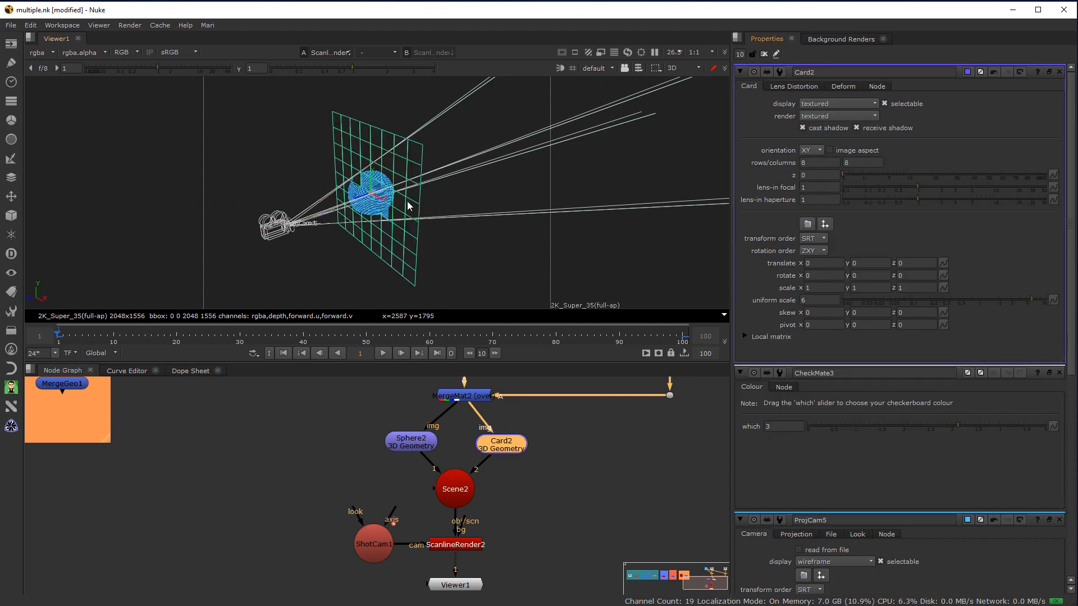
{"action": "left_click_drag", "start_coordinate": [362, 204], "coordinate": [399, 182]}
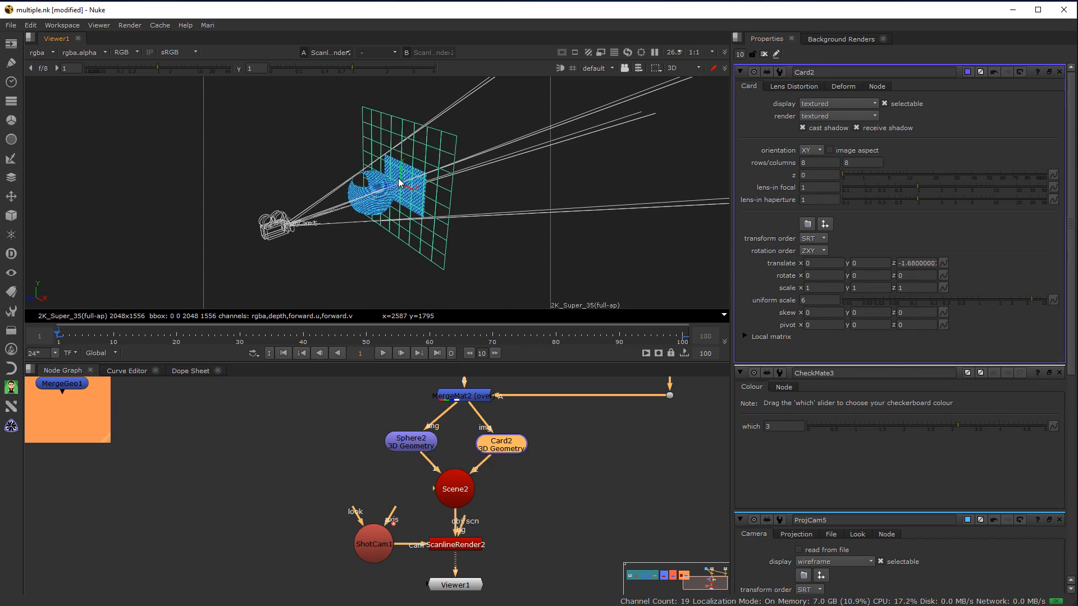
{"action": "left_click_drag", "start_coordinate": [547, 193], "coordinate": [387, 191], "text": "ctrl"}
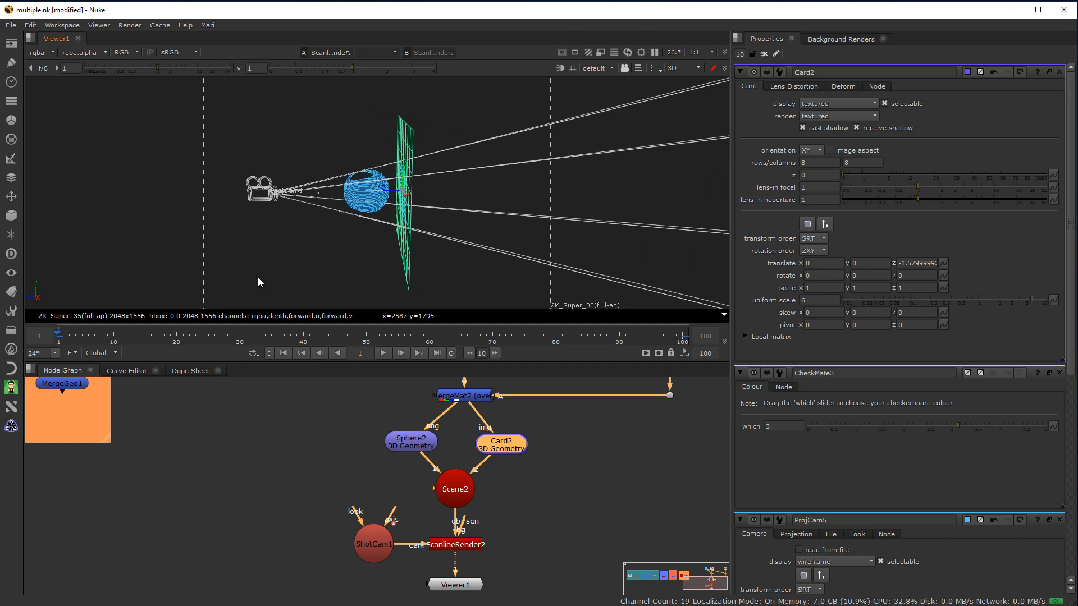
Step: View the ScanlineRender2 result in 2D from frame 1 and play the shot to examine the projection on the sphere and card
{"action": "left_click_drag", "start_coordinate": [272, 335], "coordinate": [57, 392]}
{"action": "left_click", "coordinate": [673, 68]}
{"action": "left_click", "coordinate": [683, 79]}
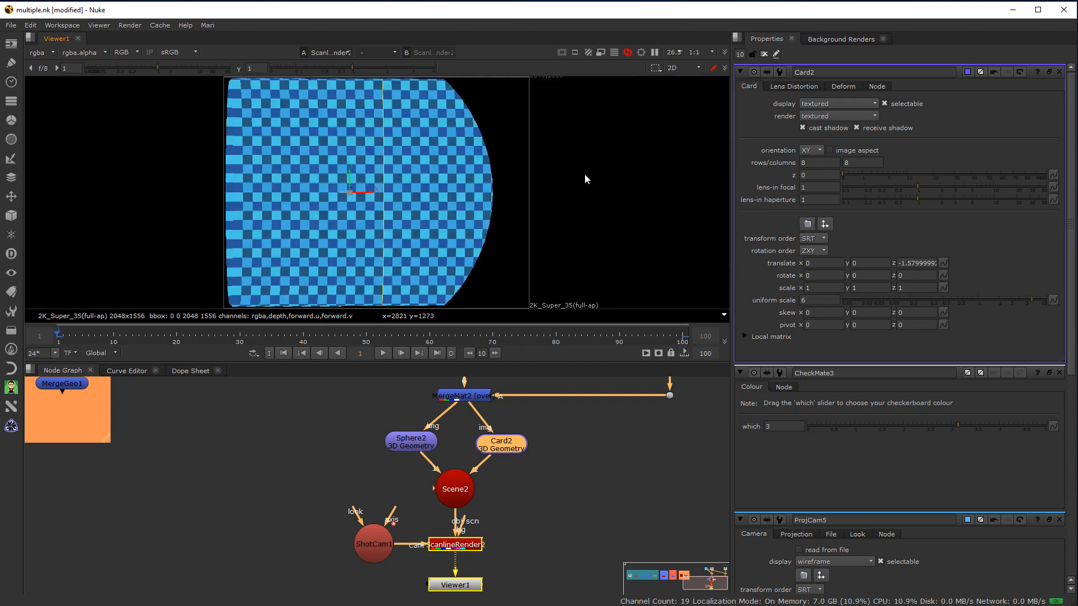
{"action": "mouse_move", "coordinate": [56, 340]}
{"action": "left_mouse_down"}
{"action": "mouse_move", "coordinate": [235, 340]}
{"action": "mouse_move", "coordinate": [64, 359]}
{"action": "left_mouse_up"}
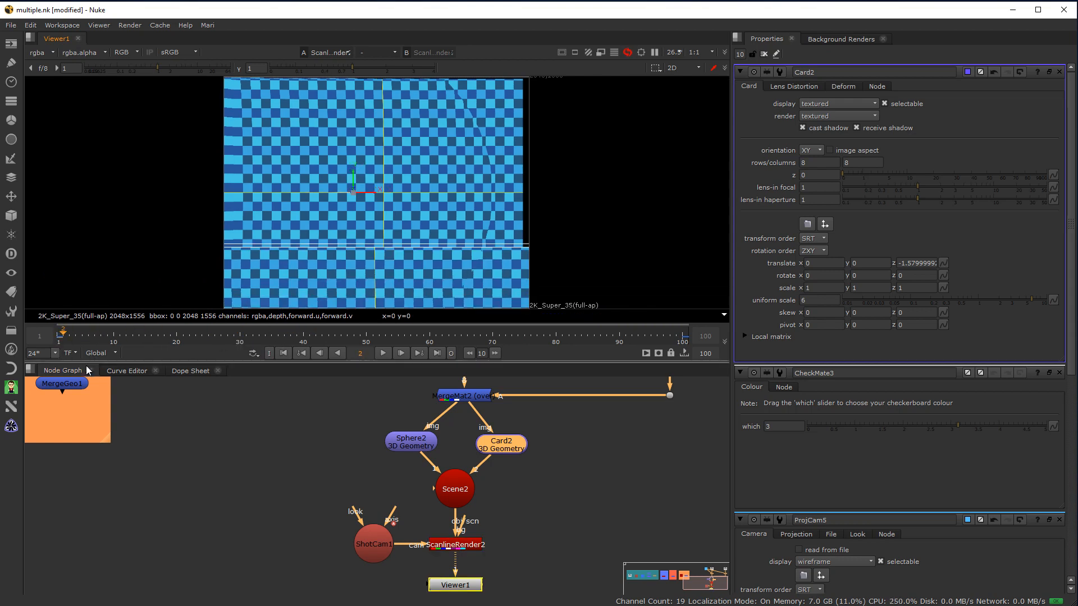
{"action": "left_click", "coordinate": [385, 353]}
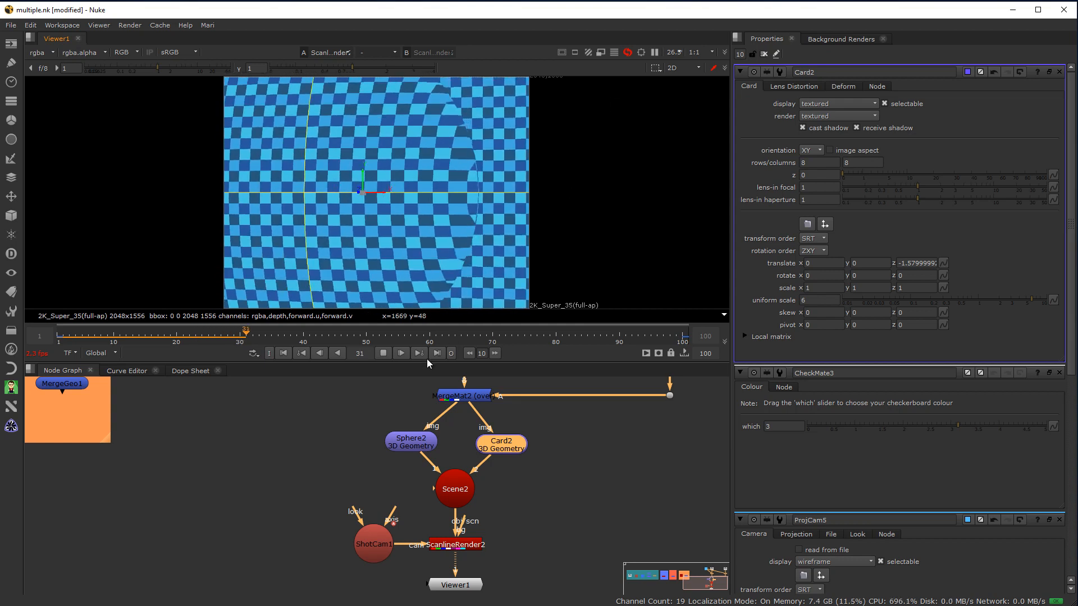
{"action": "left_click", "coordinate": [382, 353]}
Step: Return the viewer to 3D and view the cameras, sphere and card from an angle
{"action": "left_click", "coordinate": [679, 69]}
{"action": "left_click", "coordinate": [682, 81]}
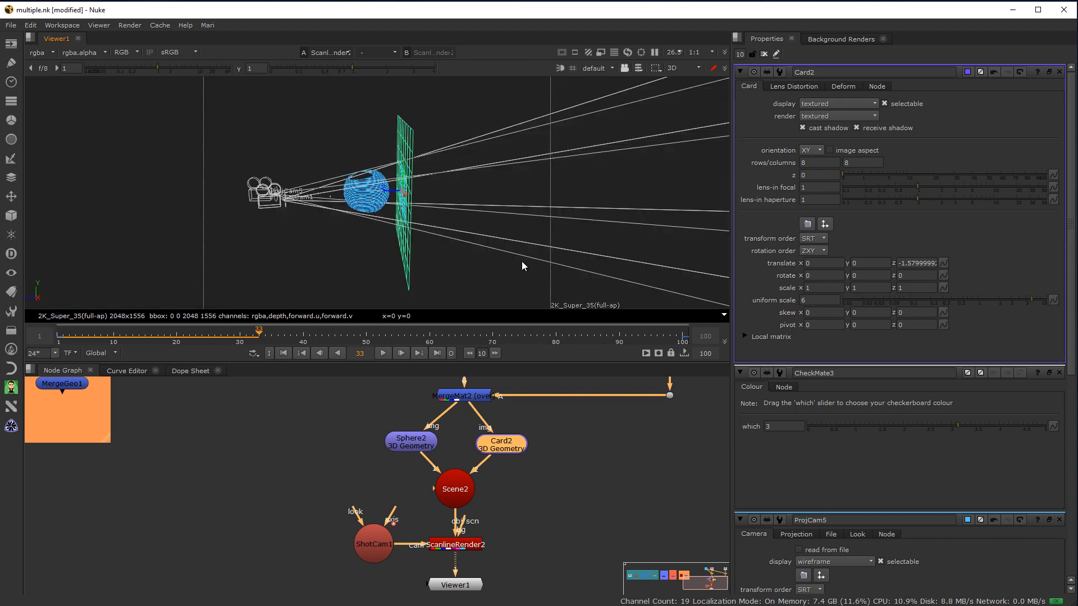
{"action": "left_click_drag", "start_coordinate": [523, 261], "coordinate": [611, 247], "text": "ctrl"}
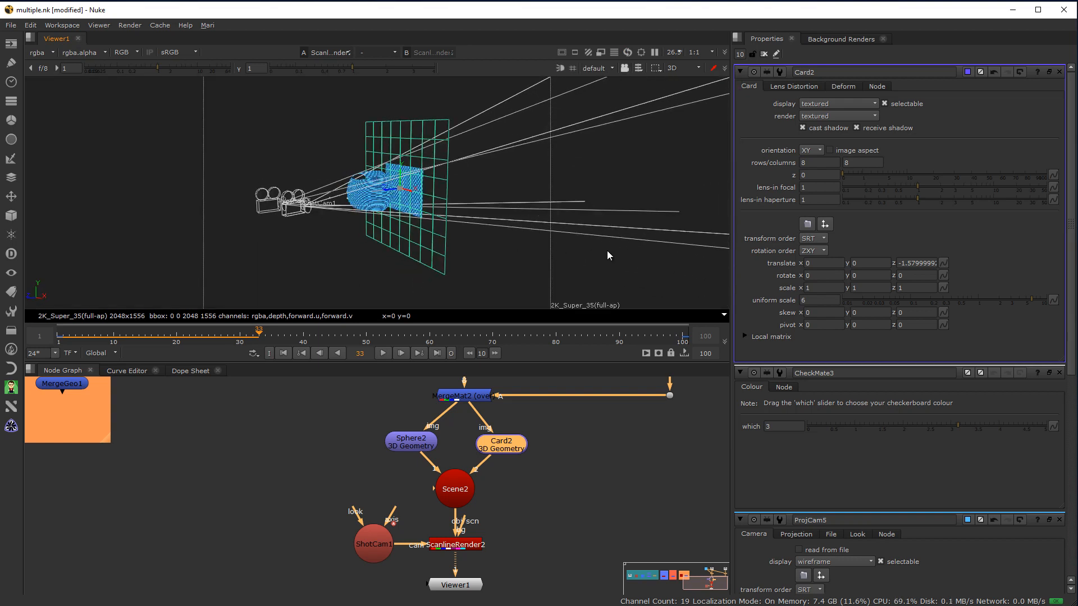
Step: Disconnect ProjCam5 from Project3D3 and place the camera level with Project3D2
{"action": "middle_click_drag", "start_coordinate": [577, 453], "coordinate": [491, 570]}
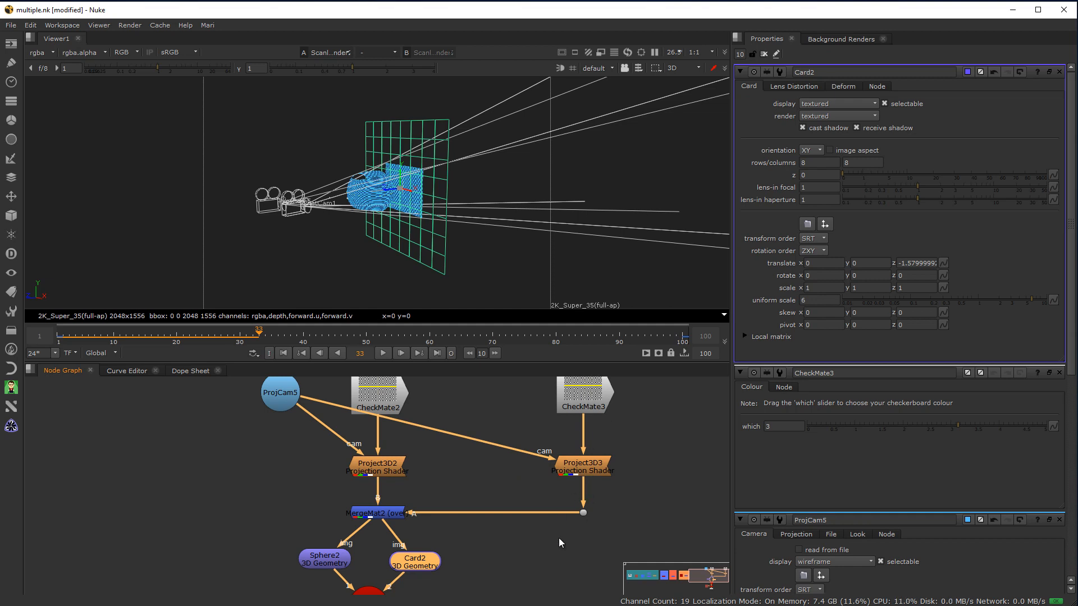
{"action": "left_click_drag", "start_coordinate": [269, 390], "coordinate": [279, 414]}
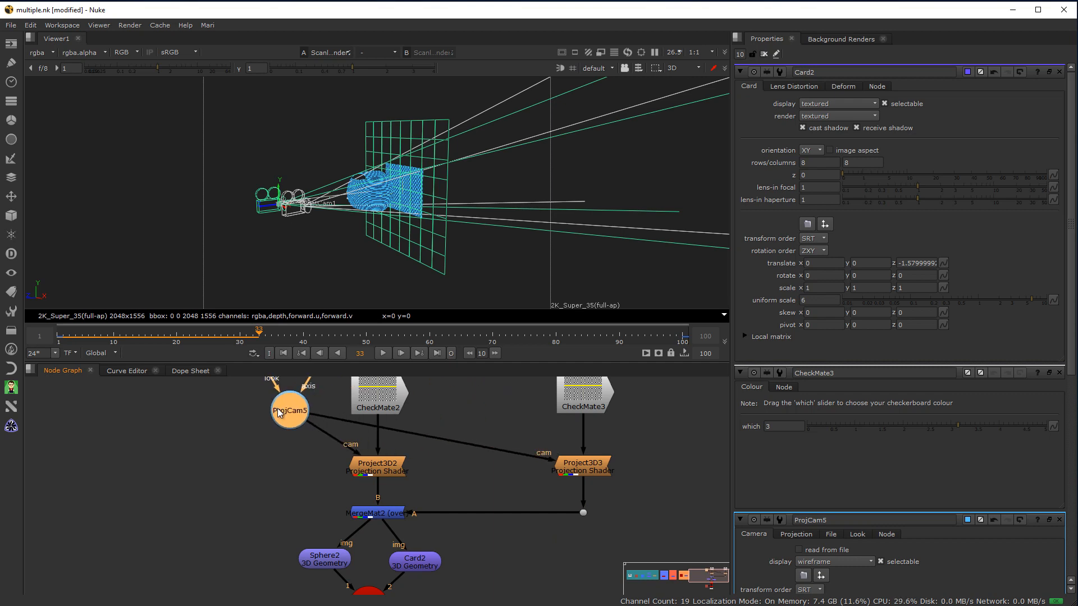
{"action": "left_click", "coordinate": [377, 398]}
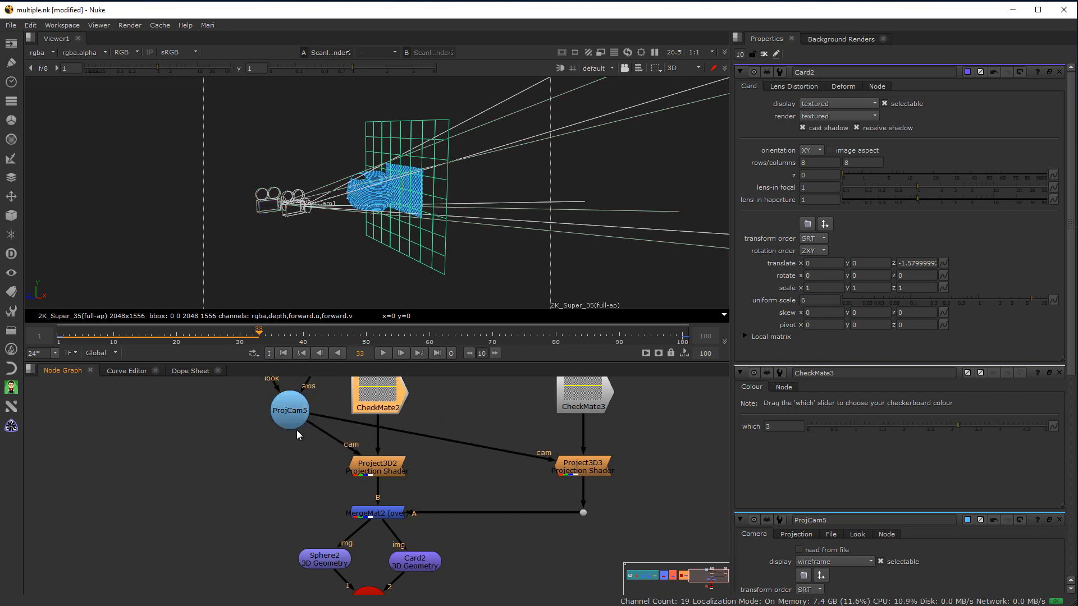
{"action": "mouse_move", "coordinate": [294, 427]}
{"action": "left_mouse_down"}
{"action": "mouse_move", "coordinate": [292, 470]}
{"action": "mouse_move", "coordinate": [289, 424]}
{"action": "left_mouse_up"}
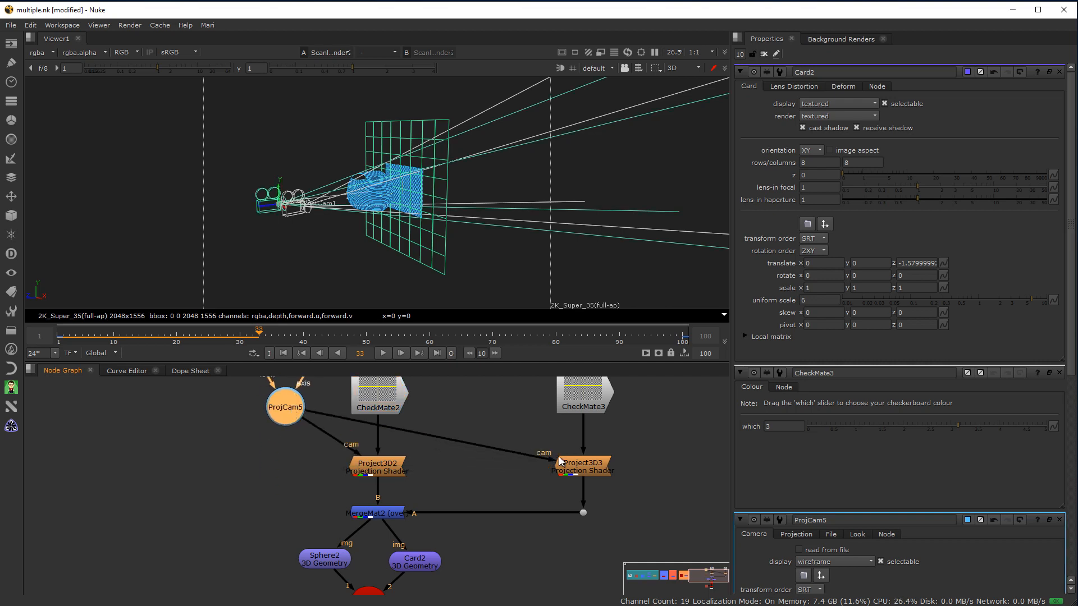
{"action": "left_click_drag", "start_coordinate": [546, 459], "coordinate": [354, 432]}
{"action": "left_click_drag", "start_coordinate": [268, 412], "coordinate": [277, 473]}
{"action": "middle_click_drag", "start_coordinate": [533, 571], "coordinate": [537, 526]}
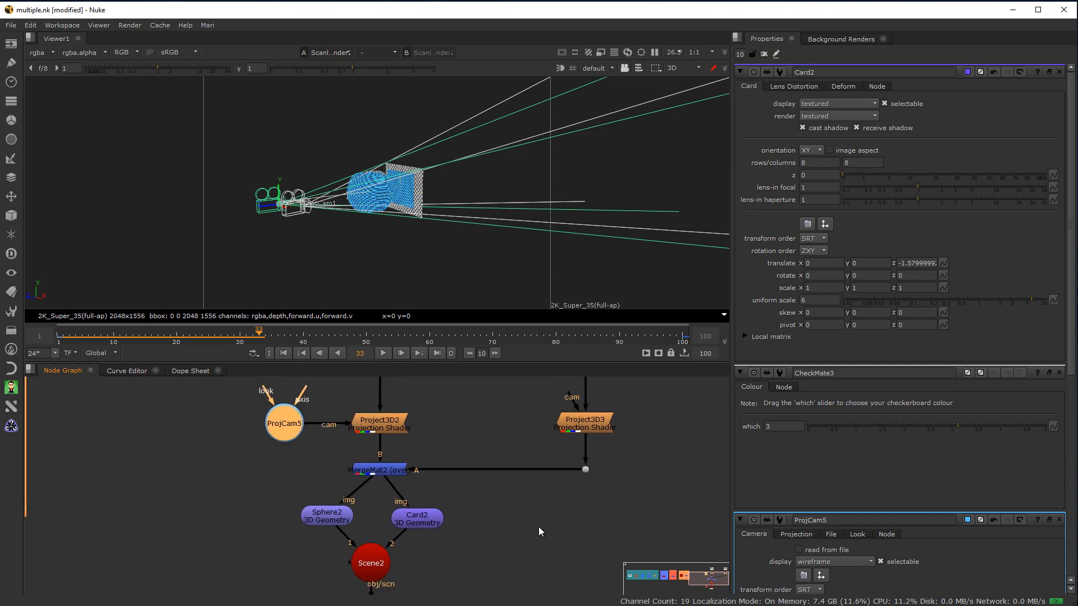
Step: Look through ShotCam1 in the 3D viewer and scrub to frame 100 to examine where the projection stops covering the geometry
{"action": "left_click", "coordinate": [94, 336]}
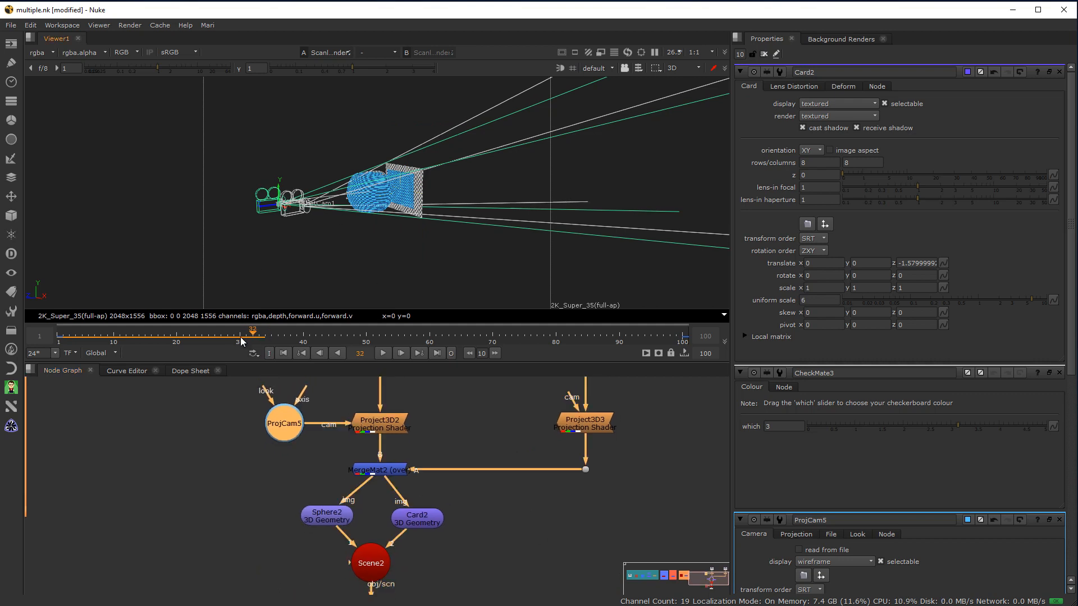
{"action": "left_click_drag", "start_coordinate": [98, 337], "coordinate": [246, 337]}
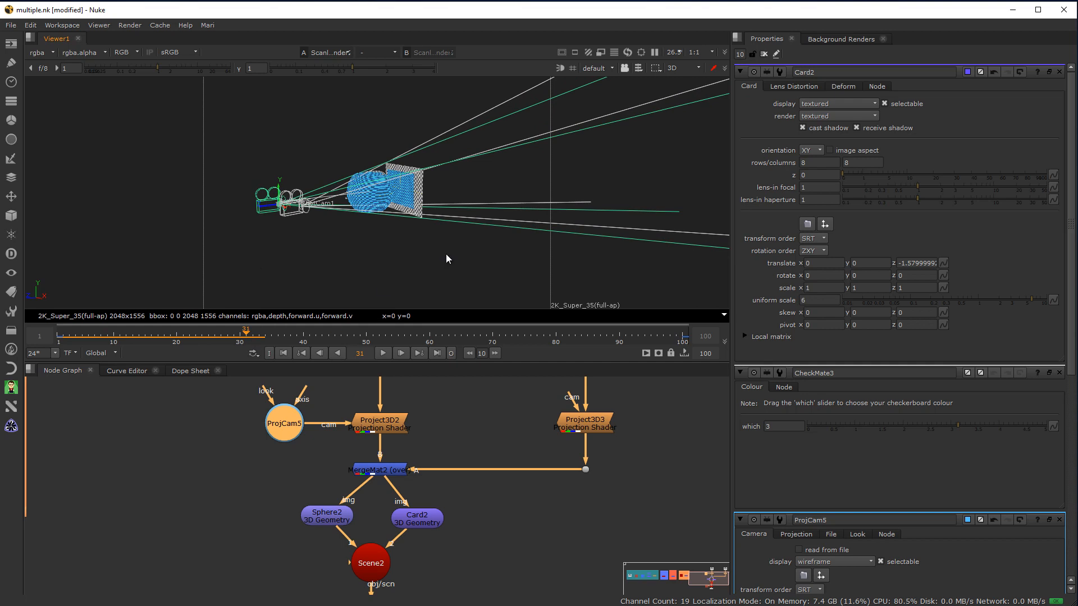
{"action": "left_click", "coordinate": [594, 68]}
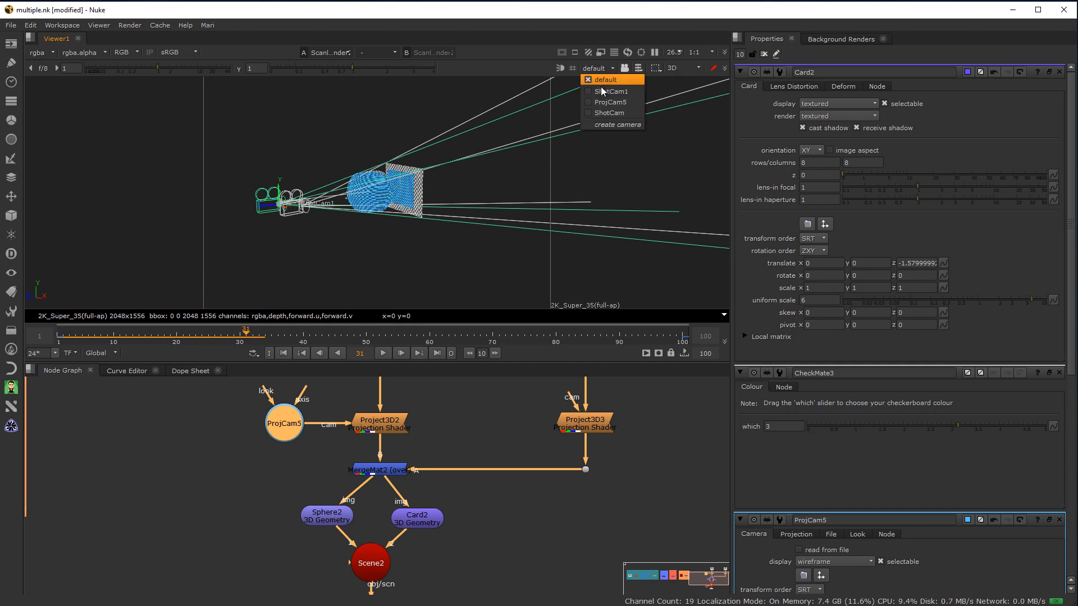
{"action": "left_click", "coordinate": [601, 92]}
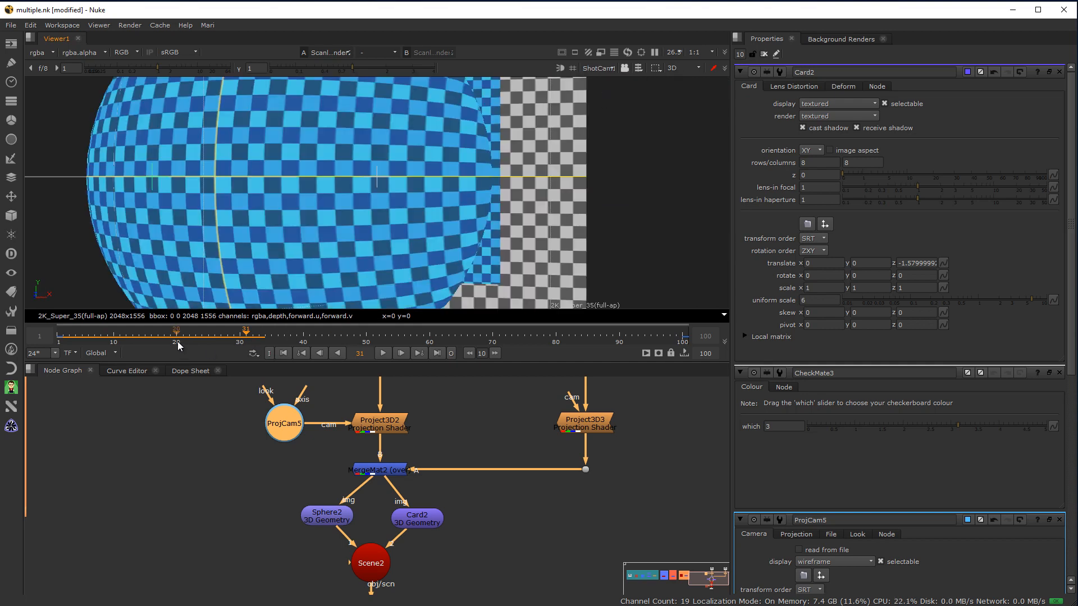
{"action": "left_click_drag", "start_coordinate": [171, 336], "coordinate": [518, 334]}
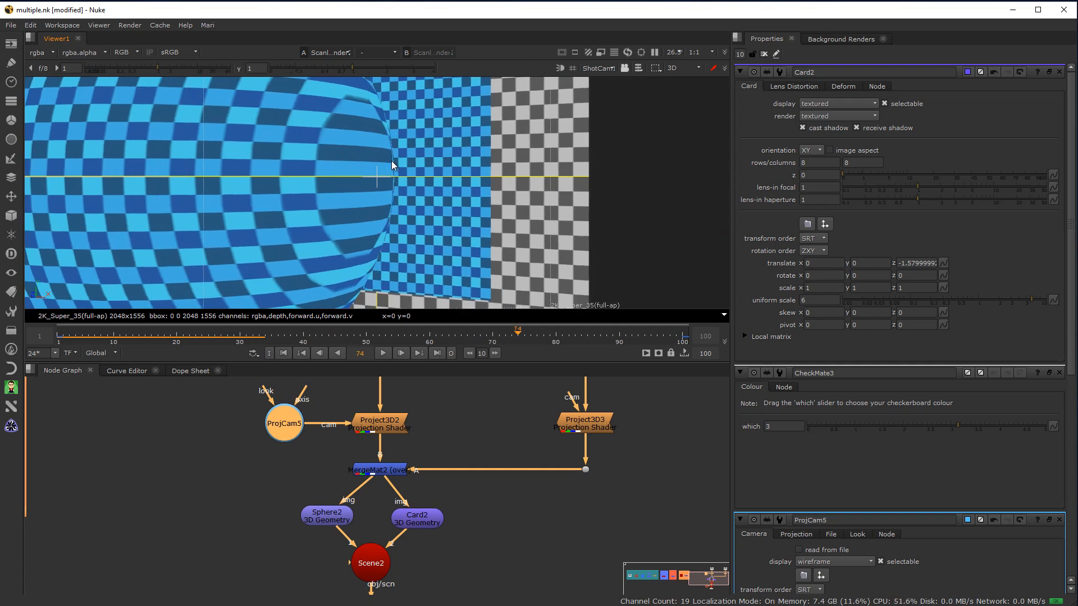
{"action": "left_click_drag", "start_coordinate": [518, 335], "coordinate": [683, 337]}
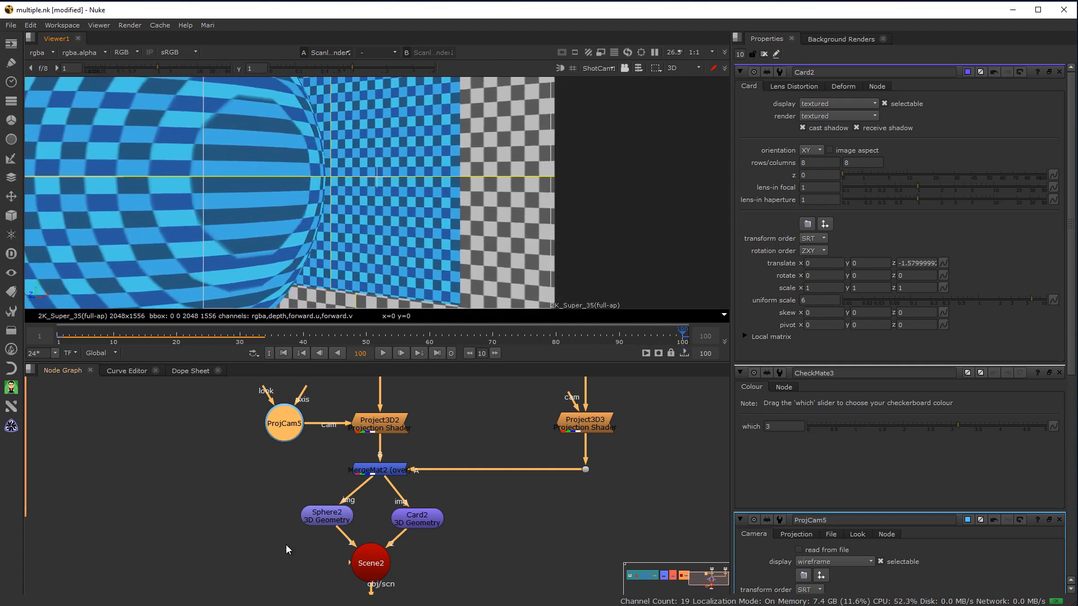
Step: Go to frame 90, duplicate ShotCam1 into the empty area beside the node tree, and rename the copy ProjCam90
{"action": "scroll", "coordinate": [197, 532], "scroll_direction": "down", "scroll_amount": 2}
{"action": "middle_click_drag", "start_coordinate": [204, 534], "coordinate": [322, 473]}
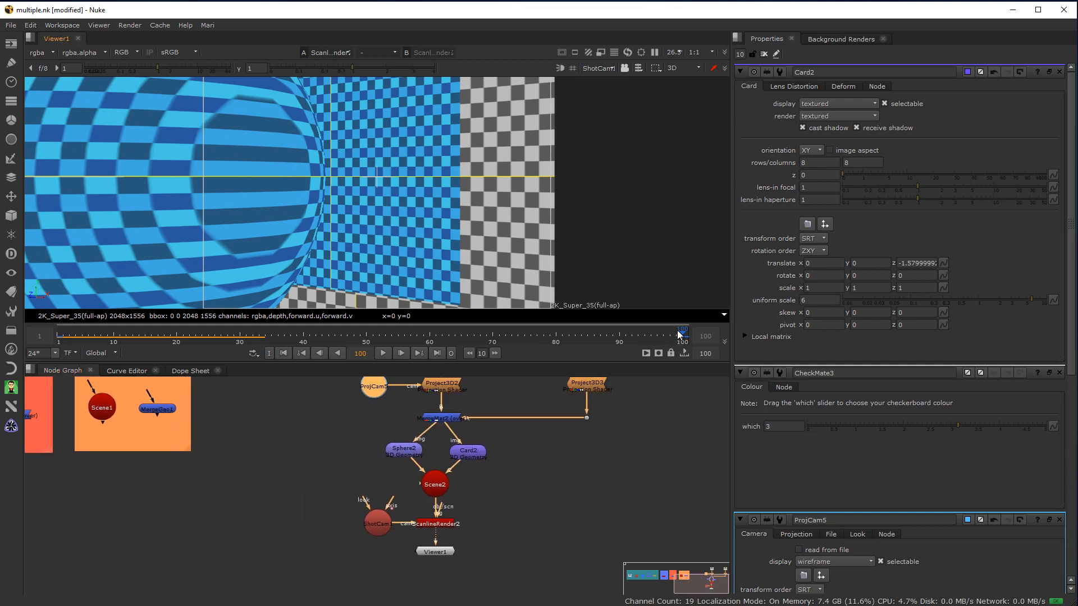
{"action": "left_click_drag", "start_coordinate": [682, 337], "coordinate": [621, 344]}
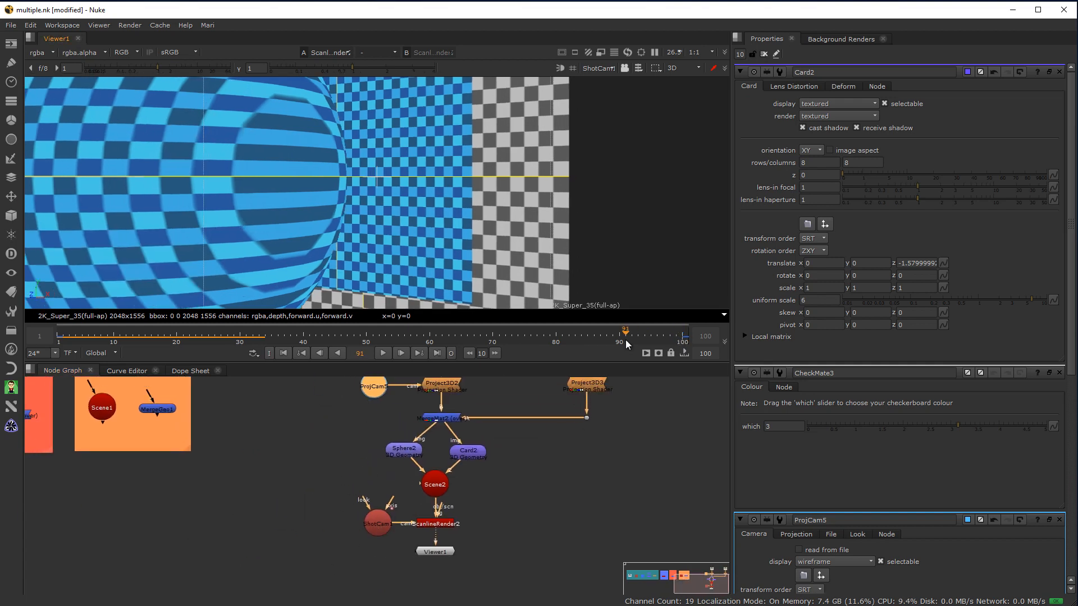
{"action": "left_click", "coordinate": [382, 530]}
{"action": "left_click", "coordinate": [294, 455]}
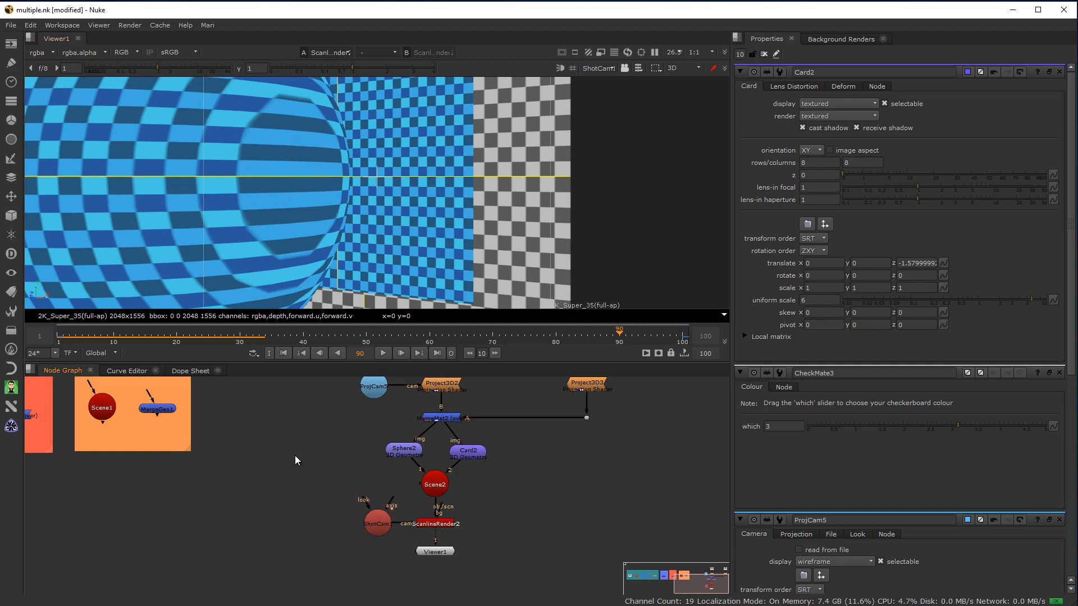
{"action": "key", "text": "ctrl+v"}
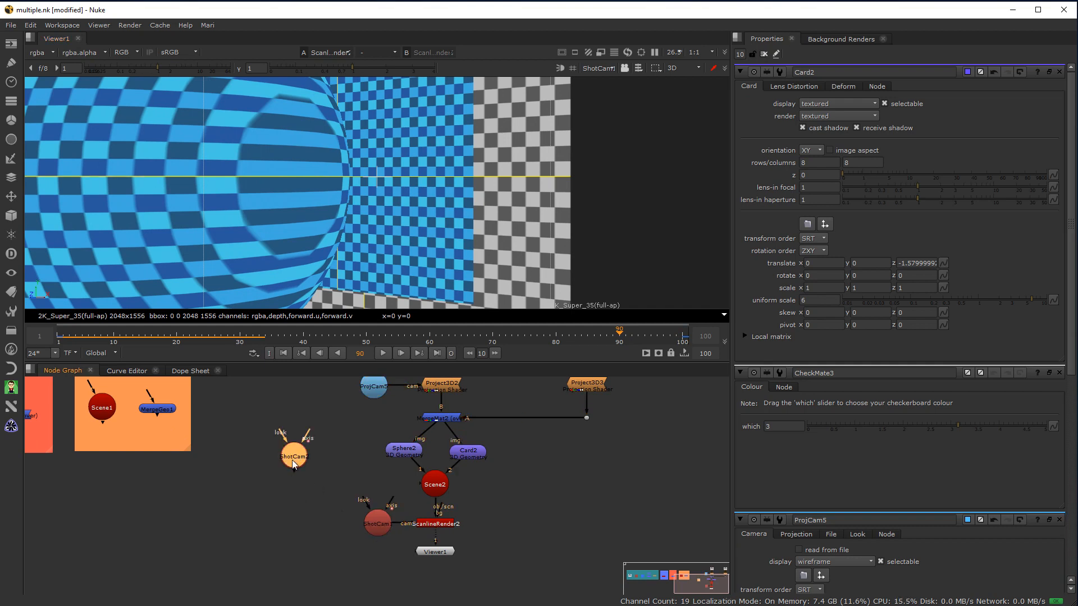
{"action": "left_click_drag", "start_coordinate": [812, 76], "coordinate": [775, 113]}
{"action": "type", "text": "Proj"}
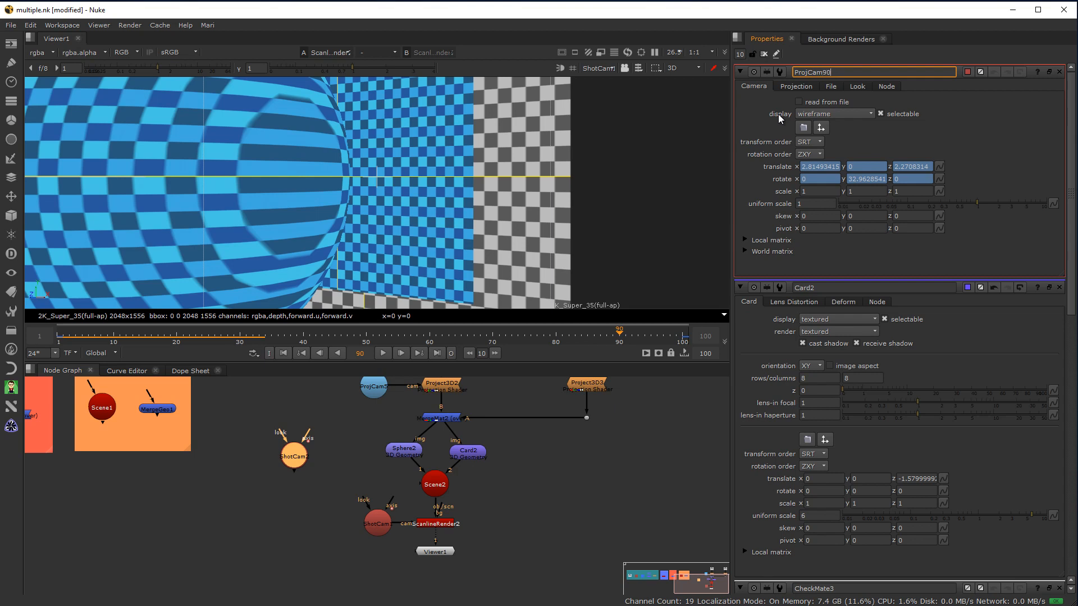
Step: Remove the animation from ProjCam90's translate and rotate values to freeze the camera at frame 90
{"action": "right_click", "coordinate": [974, 162]}
{"action": "left_click", "coordinate": [1002, 209]}
{"action": "left_click", "coordinate": [525, 324]}
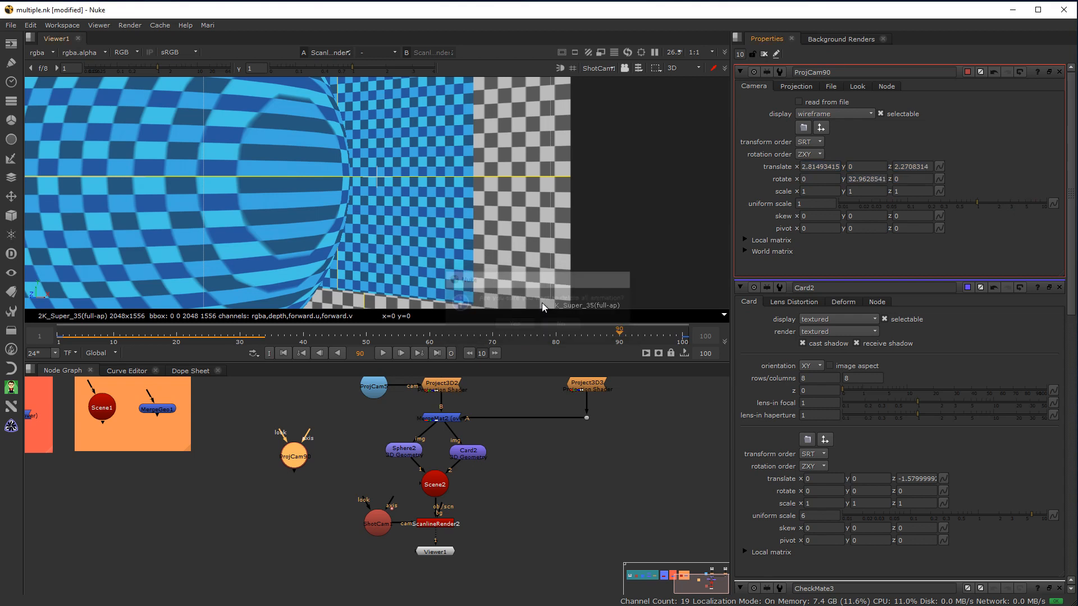
Step: Change ProjCam90's node color to light blue
{"action": "left_click", "coordinate": [967, 72]}
{"action": "left_click", "coordinate": [900, 316]}
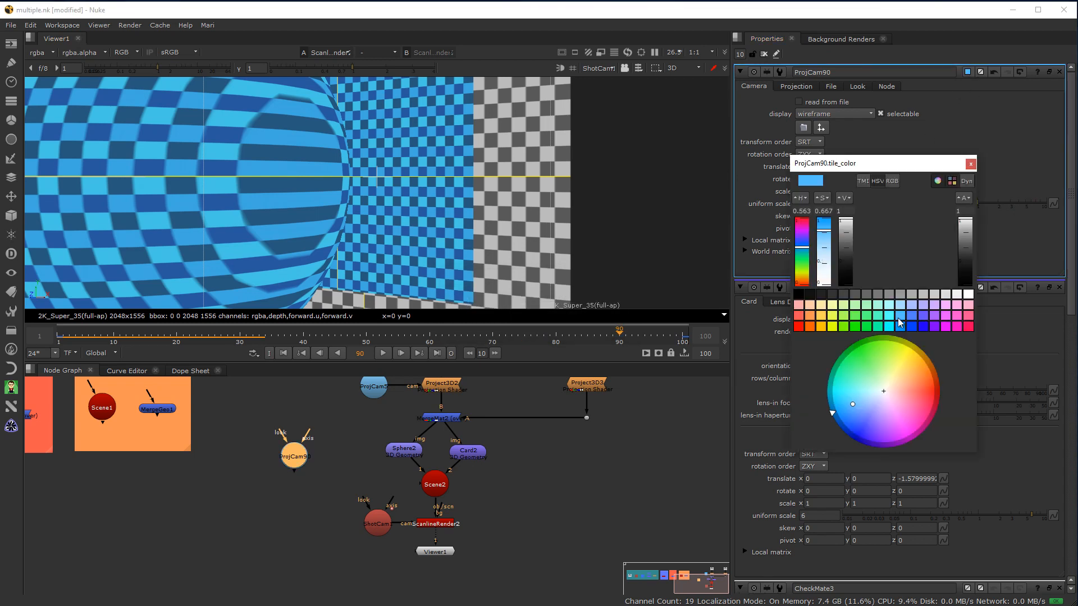
{"action": "left_click", "coordinate": [970, 164]}
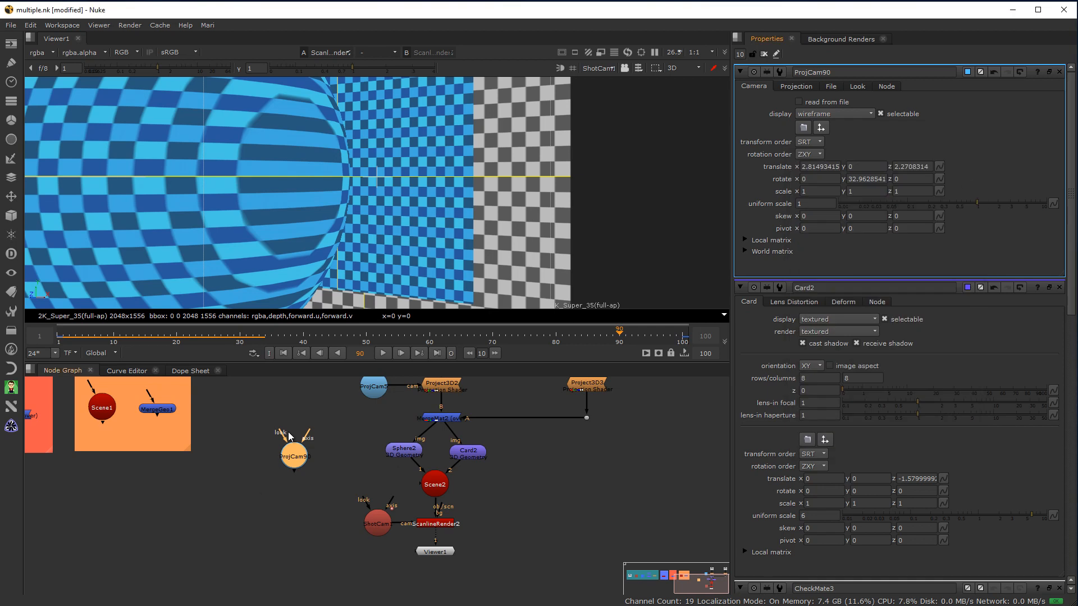
Step: Place ProjCam90 beside Project3D3 and connect it to that node's cam input
{"action": "middle_click_drag", "start_coordinate": [557, 490], "coordinate": [563, 530]}
{"action": "left_click_drag", "start_coordinate": [578, 412], "coordinate": [533, 430]}
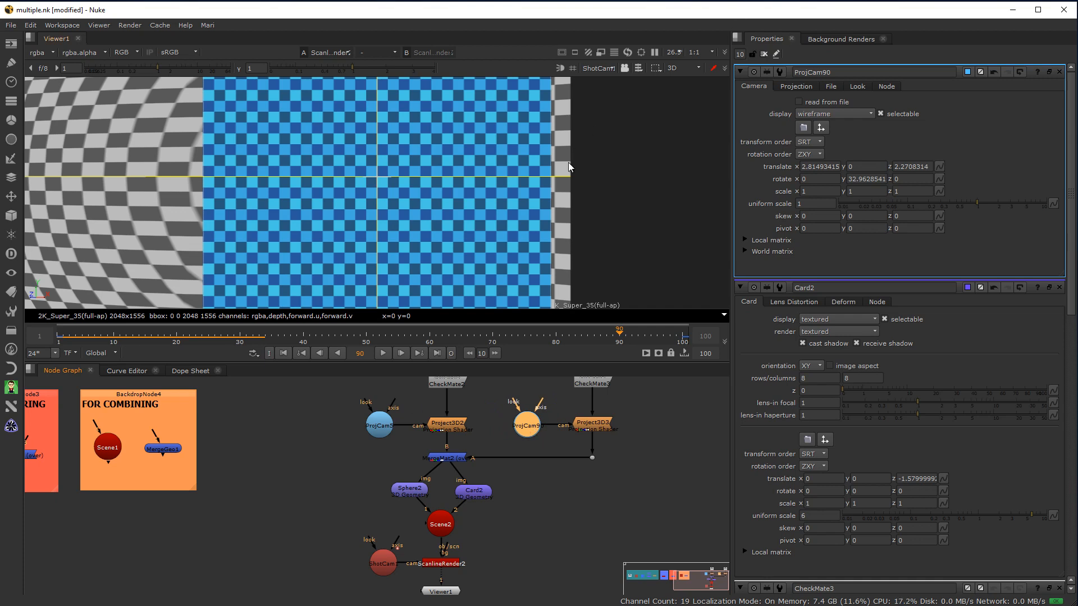
Step: View the 3D scene through the default camera and orbit to inspect the projection cameras, sphere and card from the side
{"action": "scroll", "coordinate": [624, 144], "scroll_direction": "down", "scroll_amount": 3}
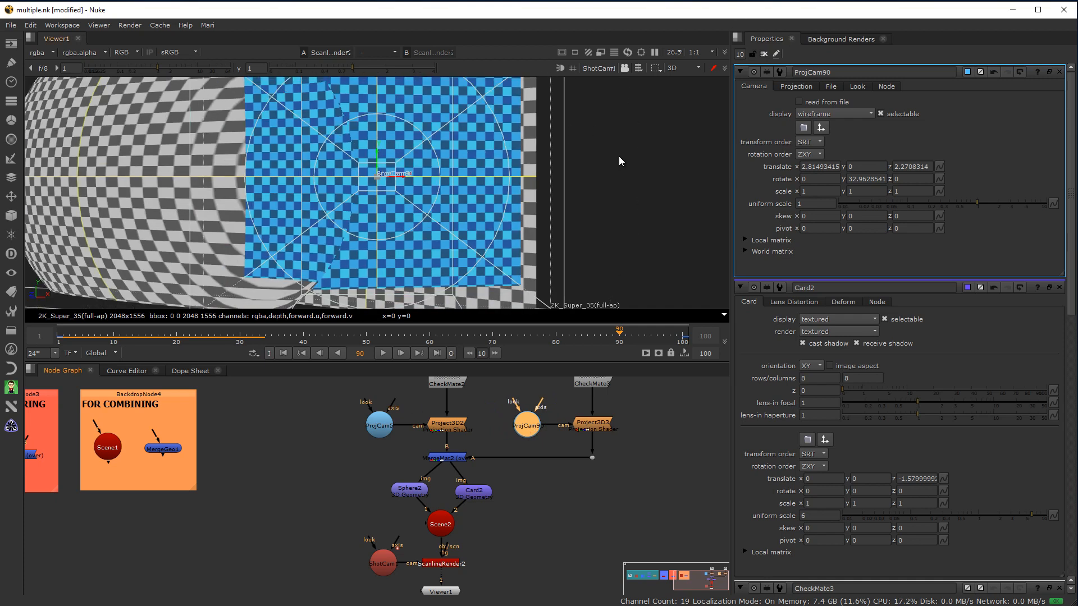
{"action": "left_click", "coordinate": [600, 68]}
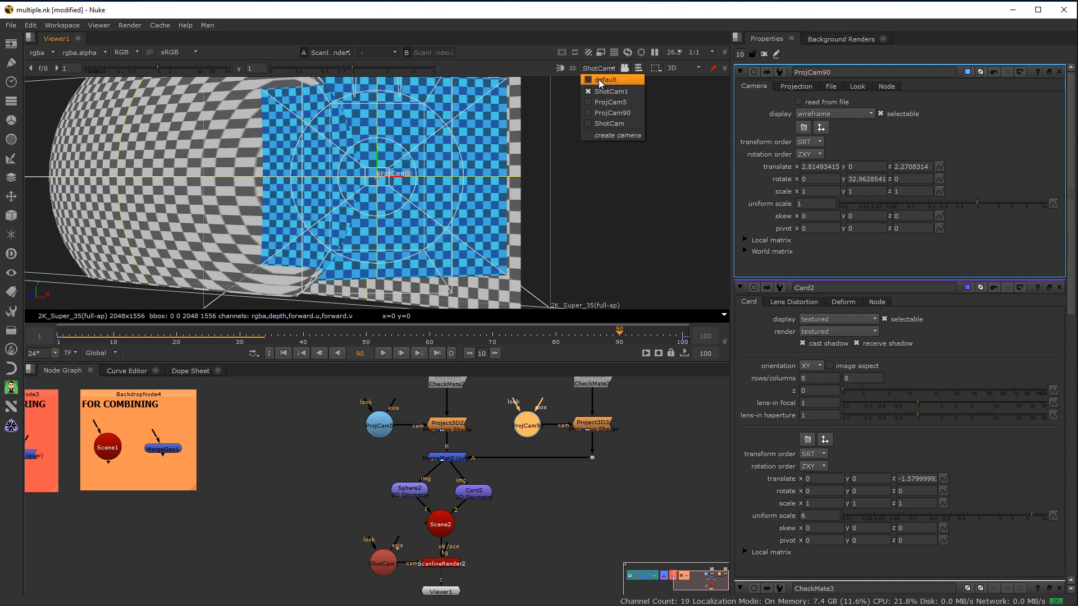
{"action": "left_click", "coordinate": [598, 77]}
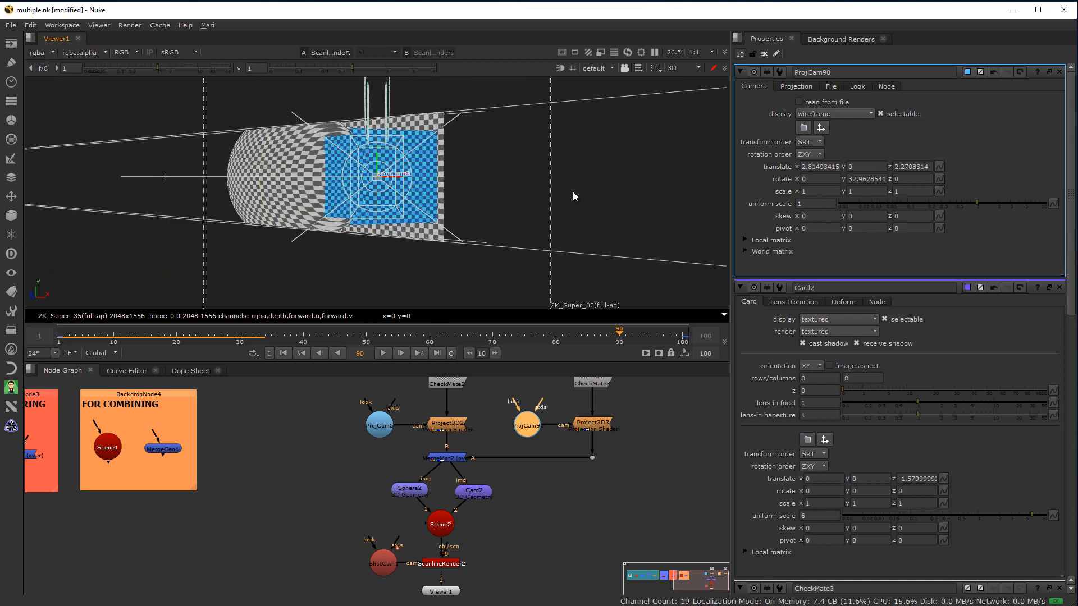
{"action": "left_click_drag", "start_coordinate": [599, 180], "coordinate": [561, 173], "text": "ctrl"}
{"action": "left_click_drag", "start_coordinate": [658, 175], "coordinate": [618, 187], "text": "ctrl"}
{"action": "scroll", "coordinate": [399, 254], "scroll_direction": "down", "scroll_amount": 2}
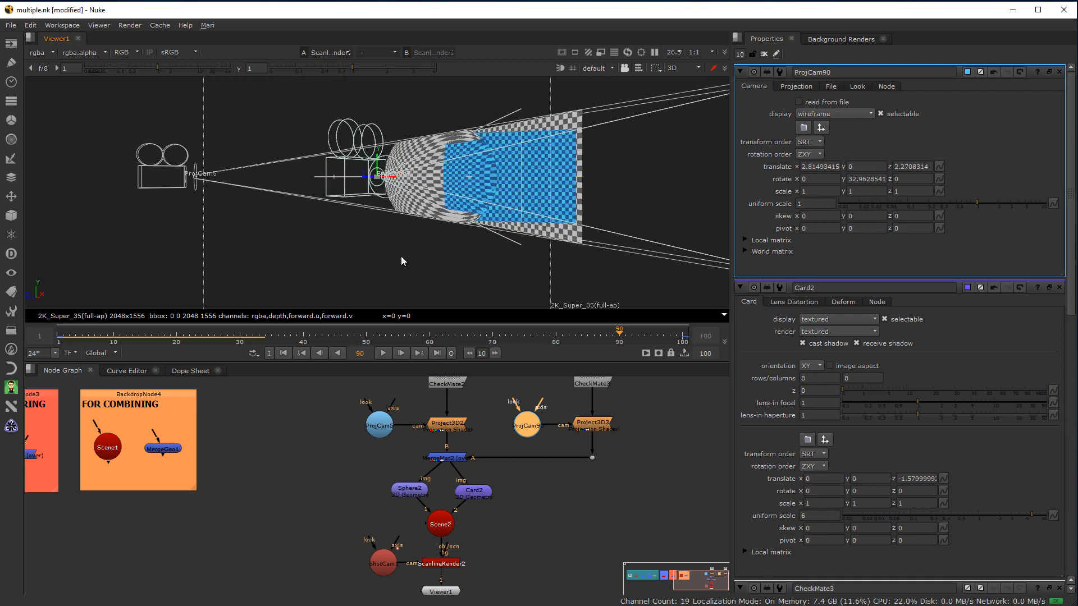
Step: Return the viewer to 2D, play the ShotCam1 render from frame 1, and scrub through to frame 71
{"action": "left_click", "coordinate": [682, 68]}
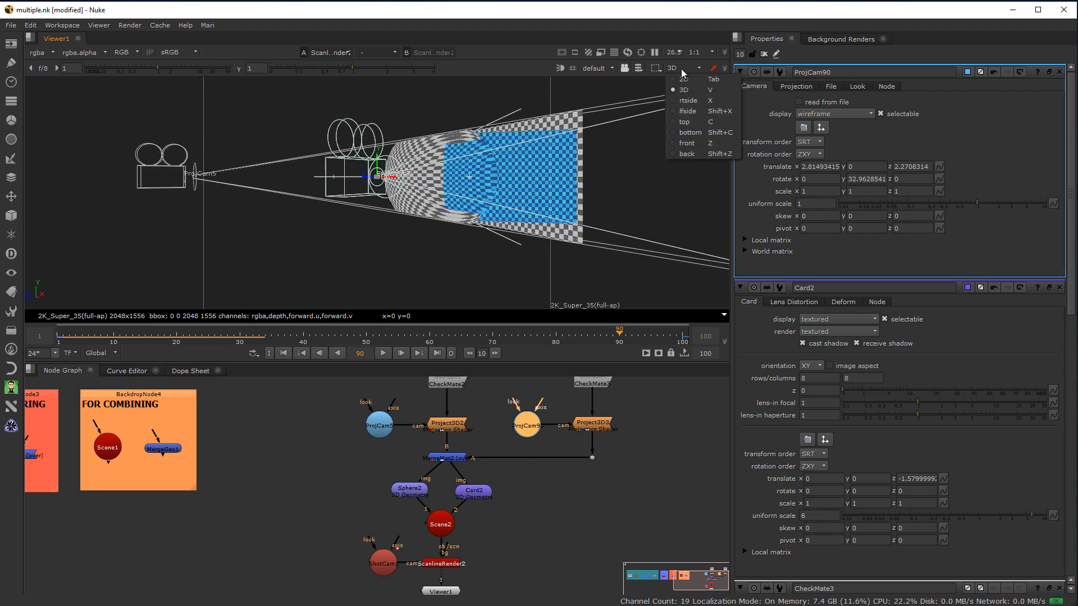
{"action": "left_click", "coordinate": [683, 80]}
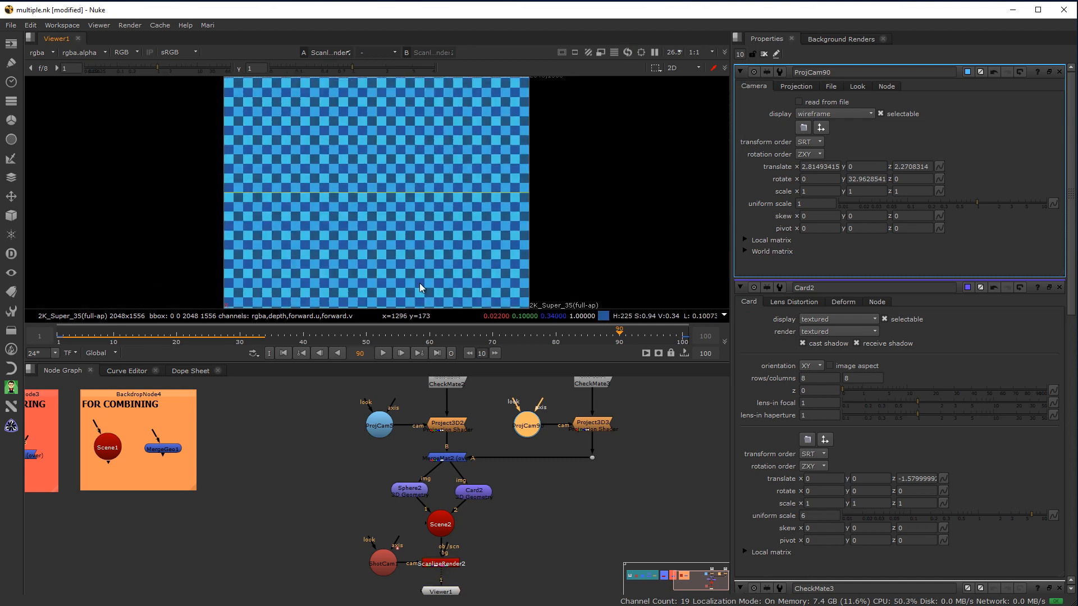
{"action": "mouse_move", "coordinate": [439, 589]}
{"action": "left_mouse_down"}
{"action": "mouse_move", "coordinate": [510, 596]}
{"action": "mouse_move", "coordinate": [440, 588]}
{"action": "mouse_move", "coordinate": [442, 575]}
{"action": "left_mouse_up"}
{"action": "left_click", "coordinate": [284, 353]}
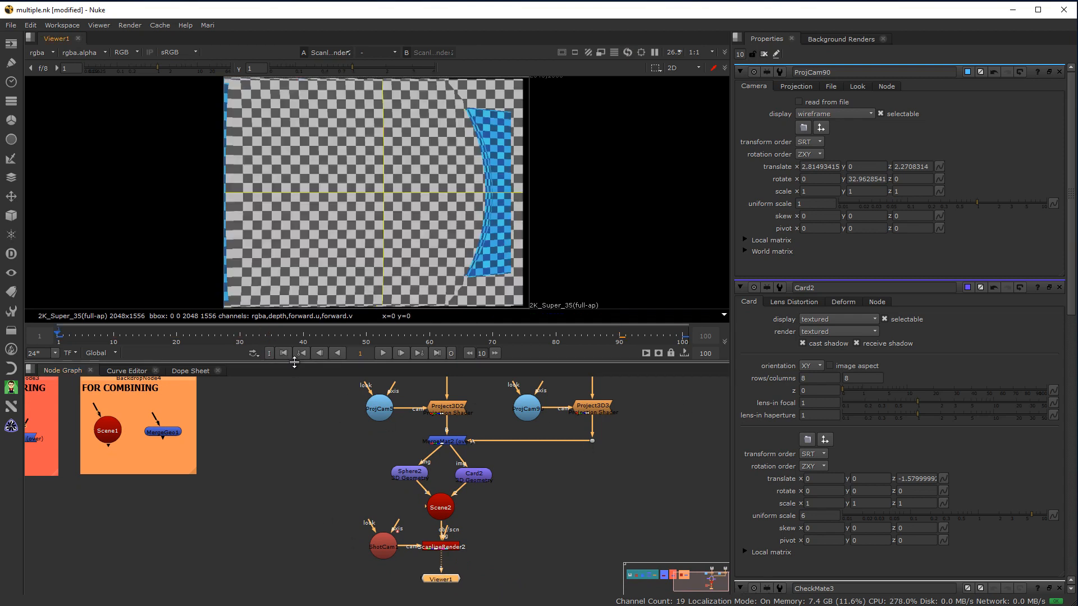
{"action": "left_click", "coordinate": [382, 353]}
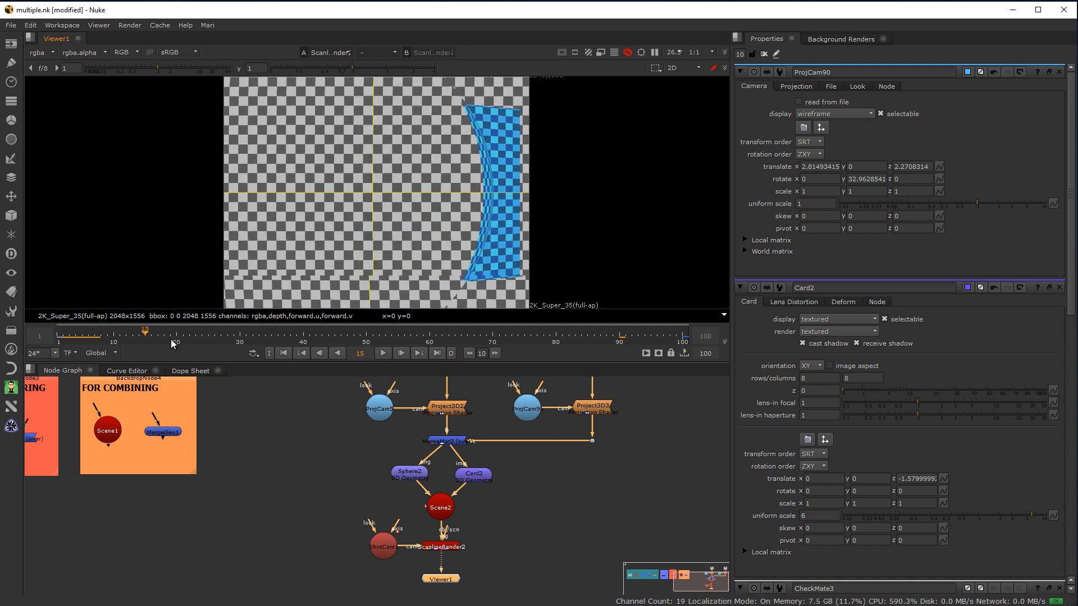
{"action": "left_click", "coordinate": [261, 340]}
{"action": "left_click_drag", "start_coordinate": [268, 339], "coordinate": [499, 337]}
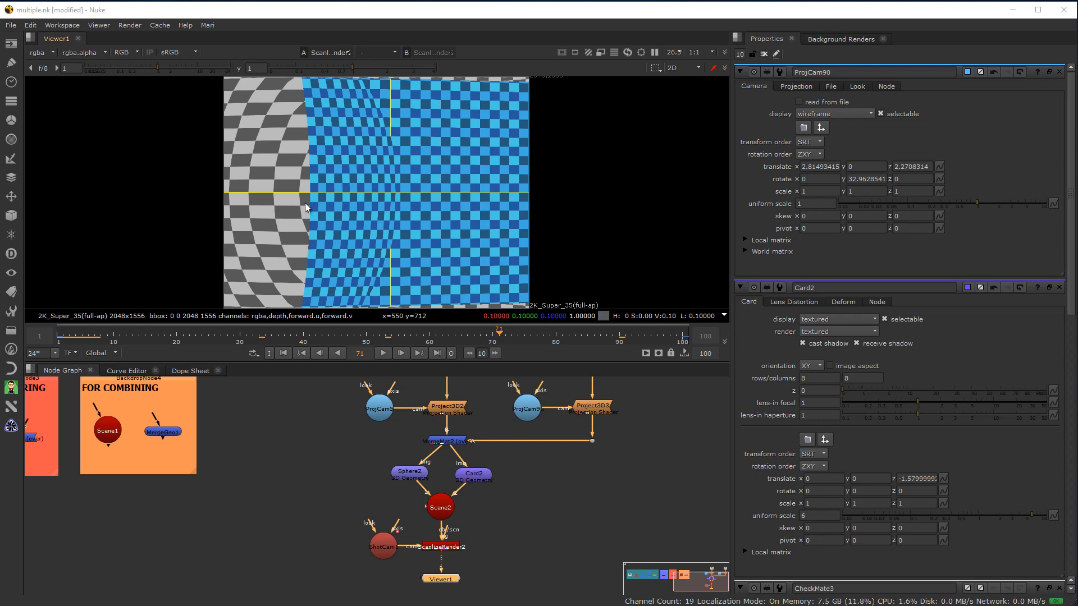
Step: Select ProjCam90, inspect its position relative to the geometry in the 3D view, and return to the 2D render
{"action": "left_click", "coordinate": [524, 411]}
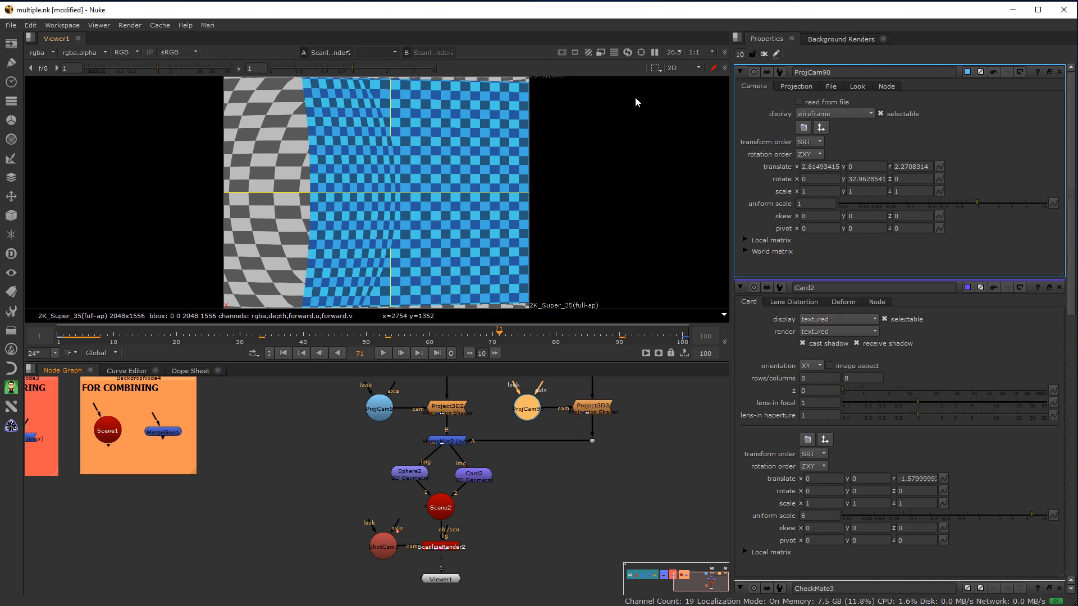
{"action": "left_click", "coordinate": [674, 67]}
{"action": "left_click", "coordinate": [682, 90]}
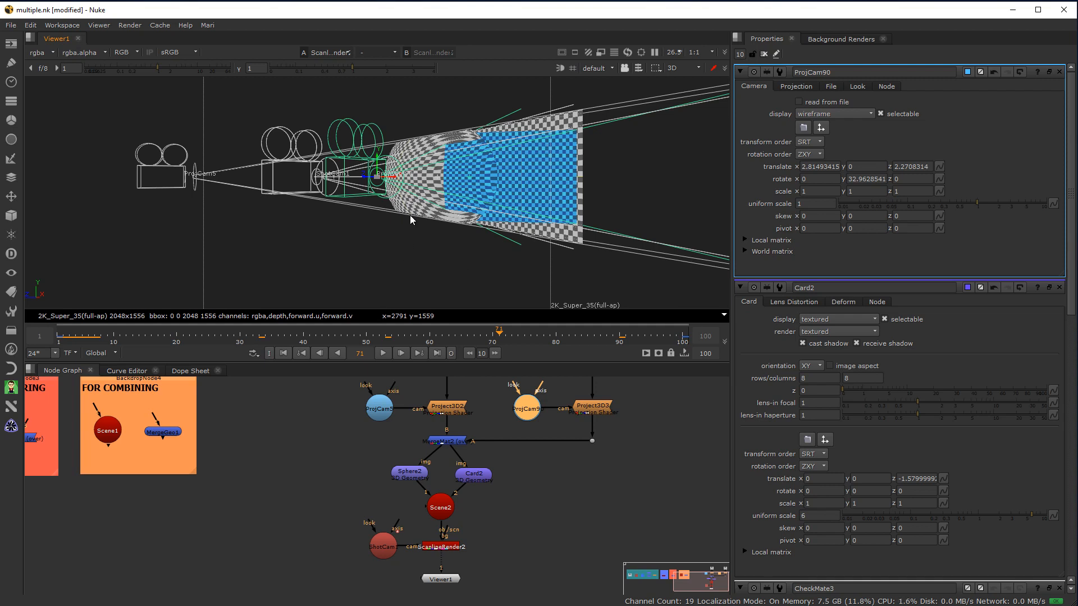
{"action": "key", "text": "h"}
{"action": "left_click", "coordinate": [682, 68]}
{"action": "left_click", "coordinate": [680, 80]}
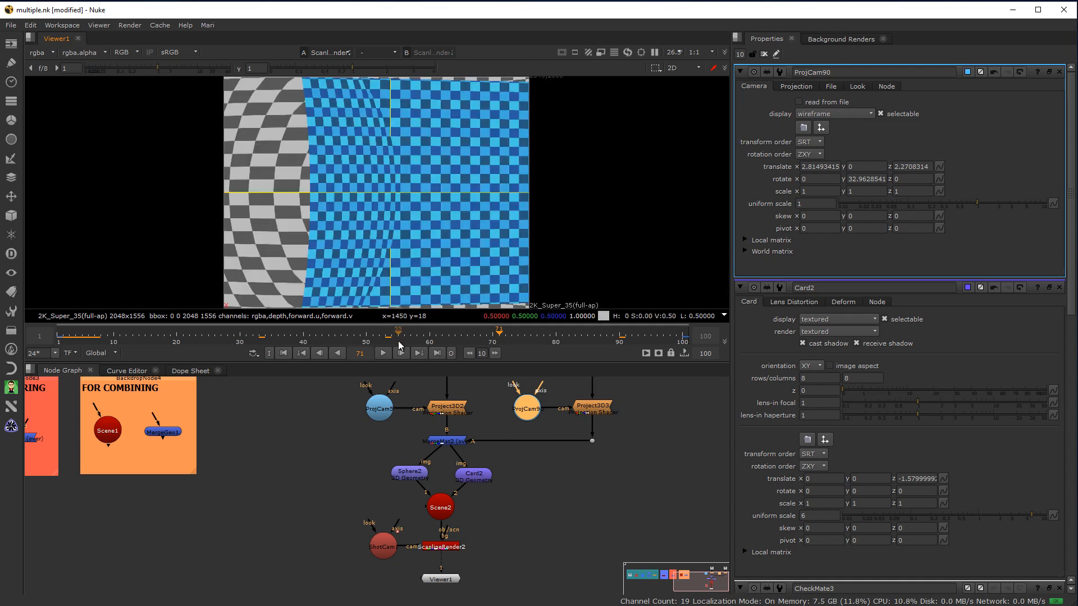
Step: Go to frame 56 and reconnect Sphere2's img input to Project3D2 and Card2's img input to Project3D3
{"action": "left_click", "coordinate": [284, 337]}
{"action": "left_click_drag", "start_coordinate": [287, 346], "coordinate": [405, 362]}
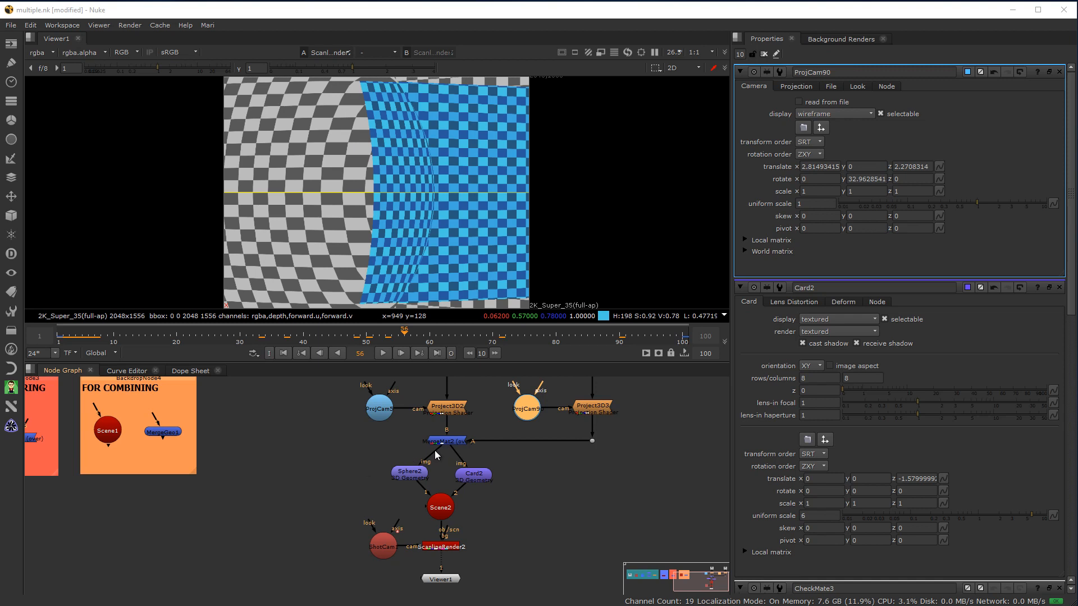
{"action": "left_click_drag", "start_coordinate": [437, 455], "coordinate": [444, 411]}
{"action": "left_click_drag", "start_coordinate": [457, 453], "coordinate": [596, 413]}
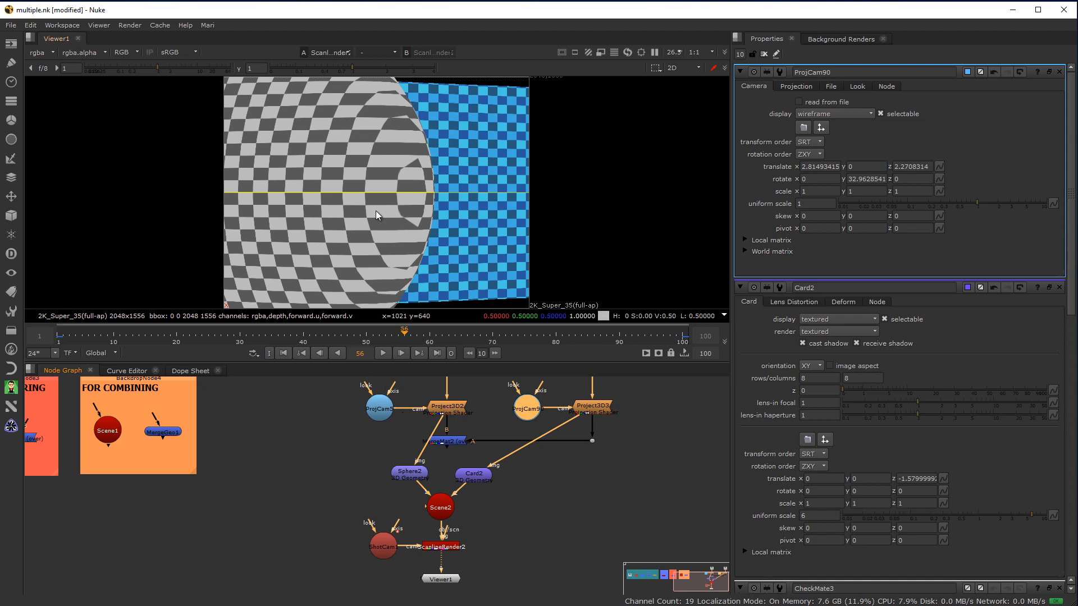
Step: Play the render with separate projections on the sphere and card, then scrub back to frame 77
{"action": "middle_click_drag", "start_coordinate": [252, 461], "coordinate": [245, 533]}
{"action": "left_click", "coordinate": [442, 430]}
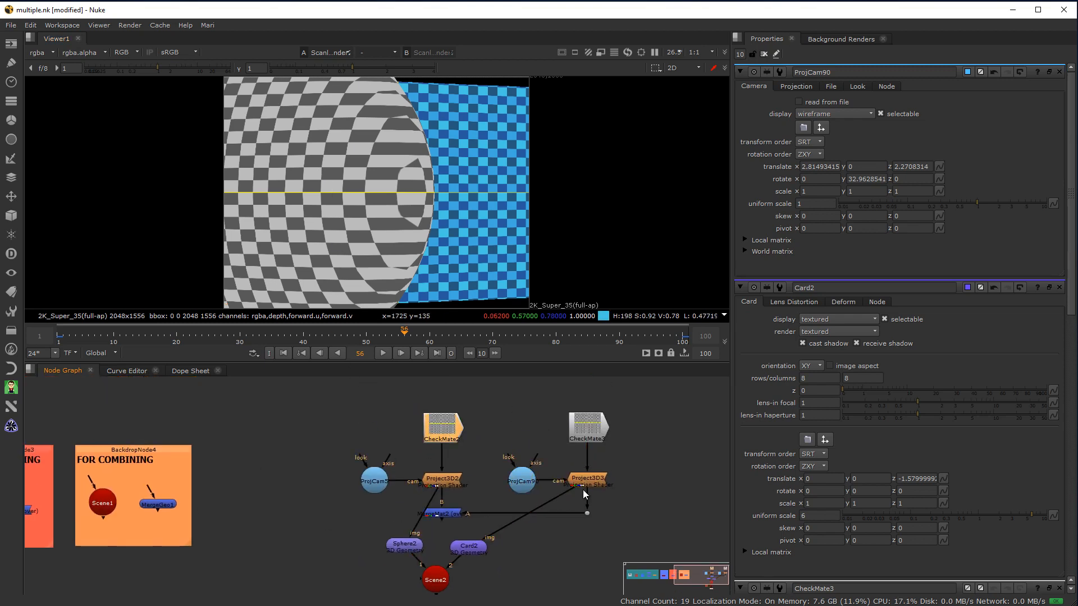
{"action": "left_click", "coordinate": [597, 429]}
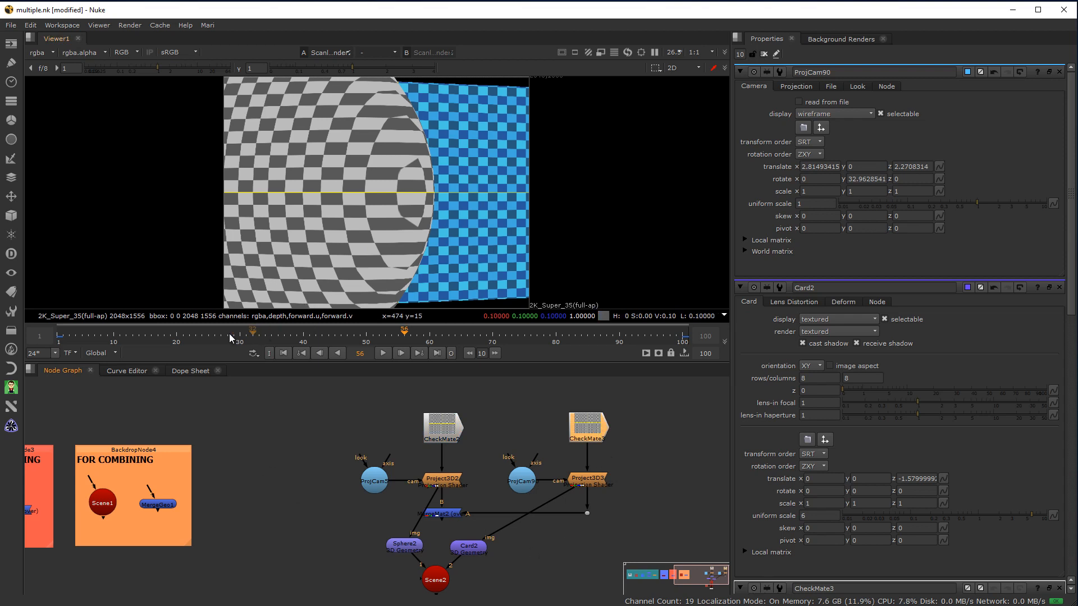
{"action": "left_click", "coordinate": [383, 354]}
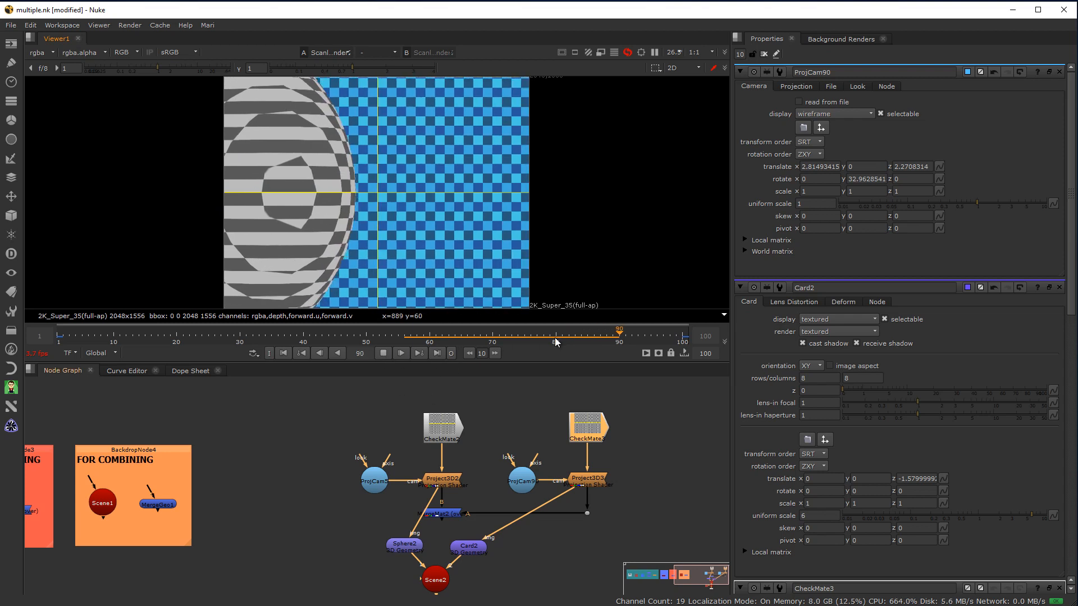
{"action": "left_click", "coordinate": [499, 336]}
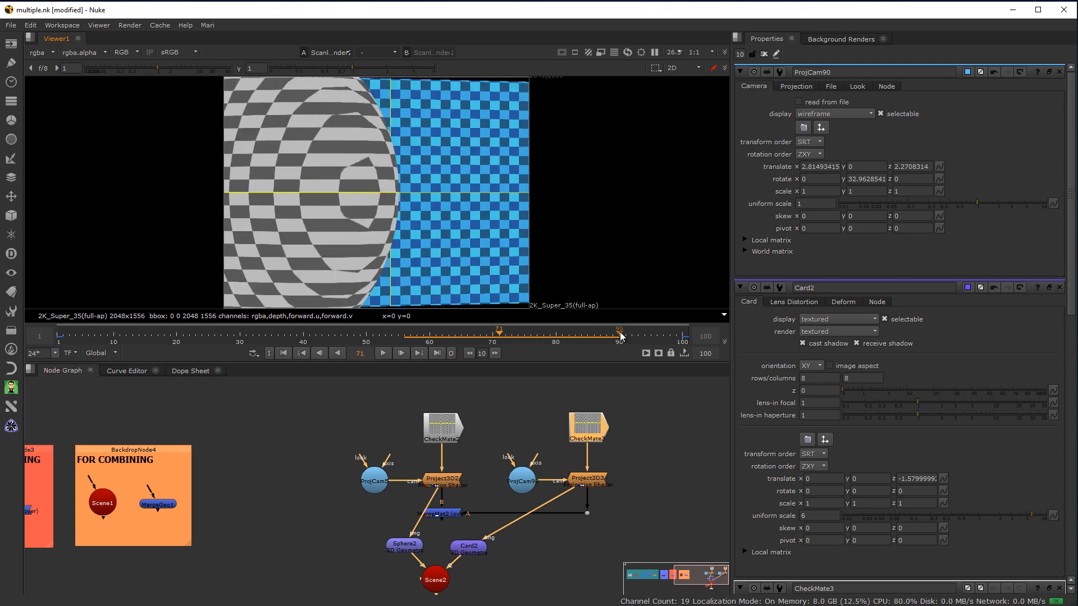
{"action": "left_click_drag", "start_coordinate": [620, 332], "coordinate": [537, 342]}
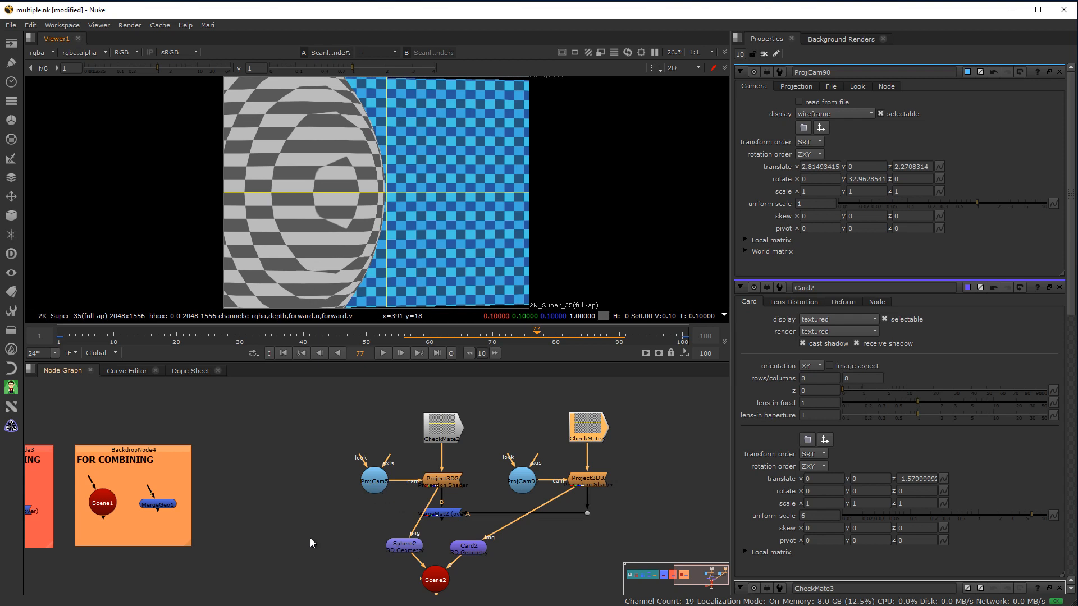
Step: Duplicate ProjCam90 together with its Project3D3 node and place the copies beside ProjCam5
{"action": "middle_click_drag", "start_coordinate": [325, 546], "coordinate": [372, 499]}
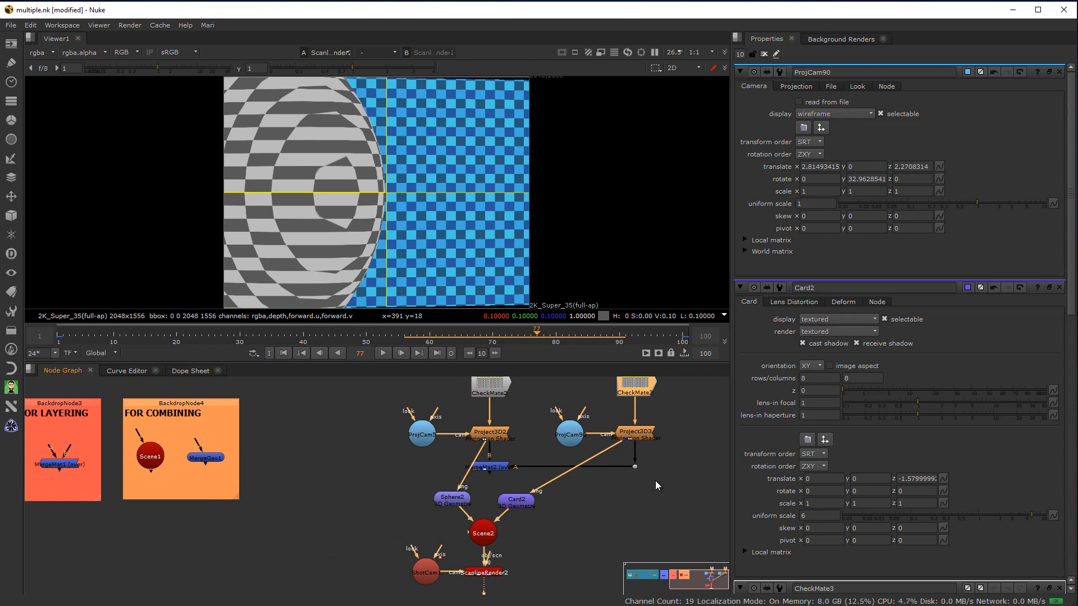
{"action": "left_click", "coordinate": [565, 435]}
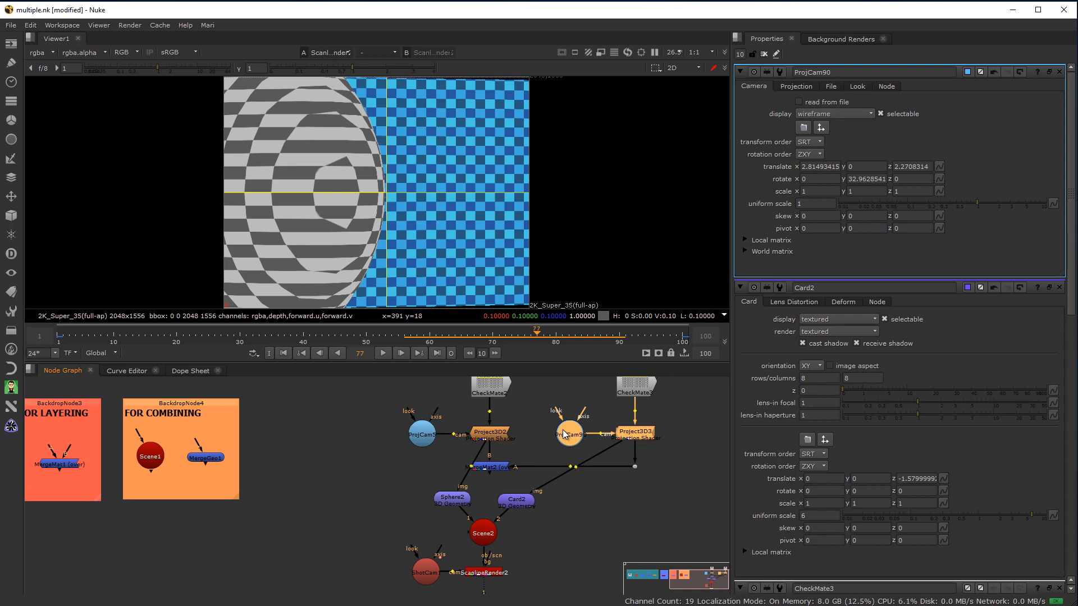
{"action": "left_click", "coordinate": [338, 459]}
{"action": "key", "text": "ctrl+v"}
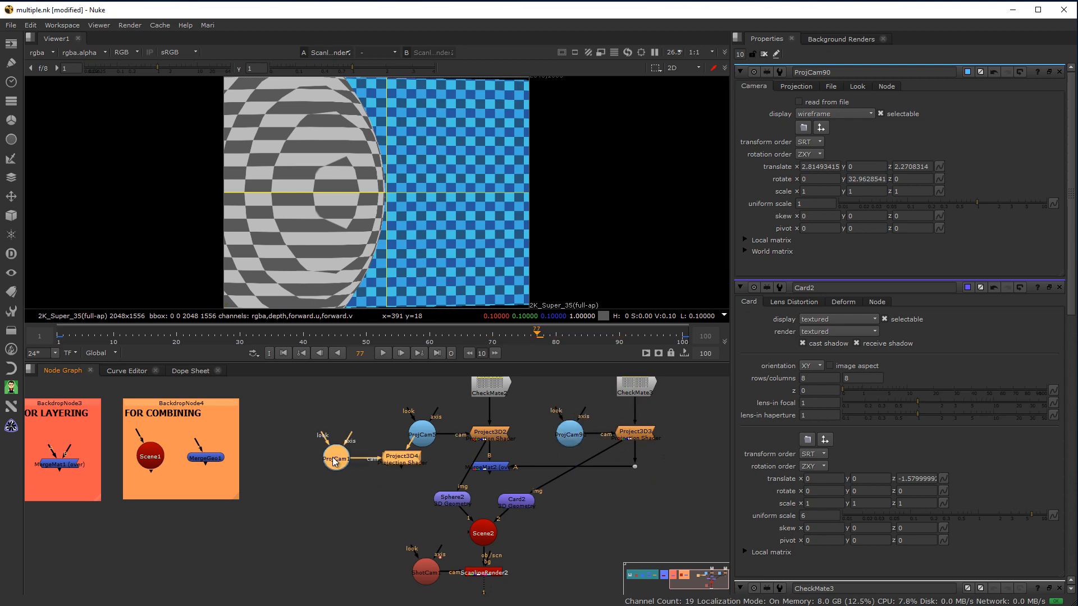
{"action": "left_click_drag", "start_coordinate": [410, 463], "coordinate": [375, 441]}
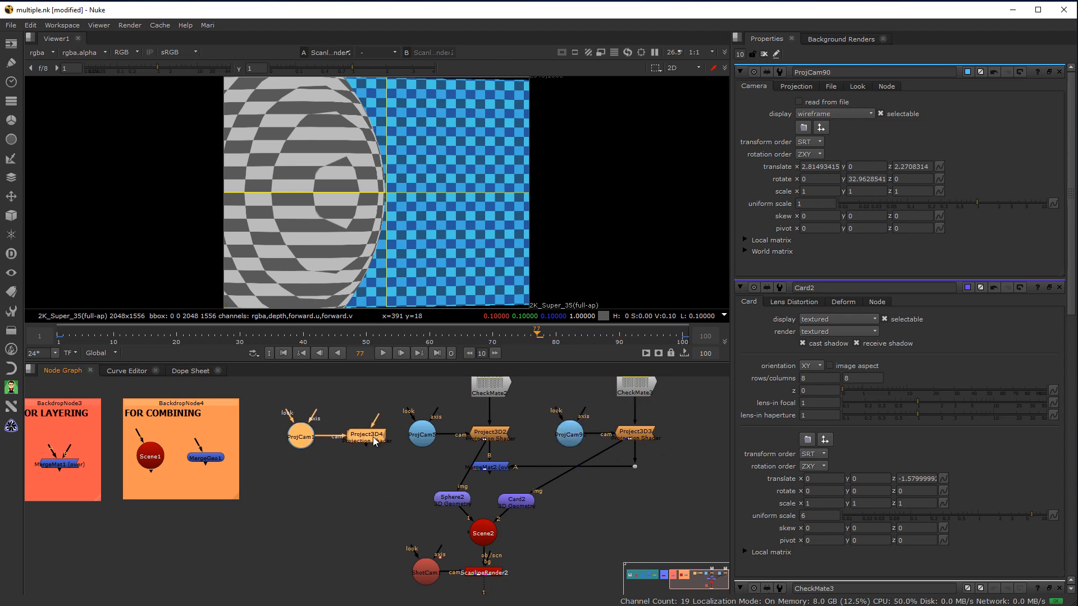
Step: Connect the image input of Project3D4 to the gray checkerboard, CheckMate2
{"action": "left_click", "coordinate": [536, 428]}
{"action": "left_click", "coordinate": [570, 435]}
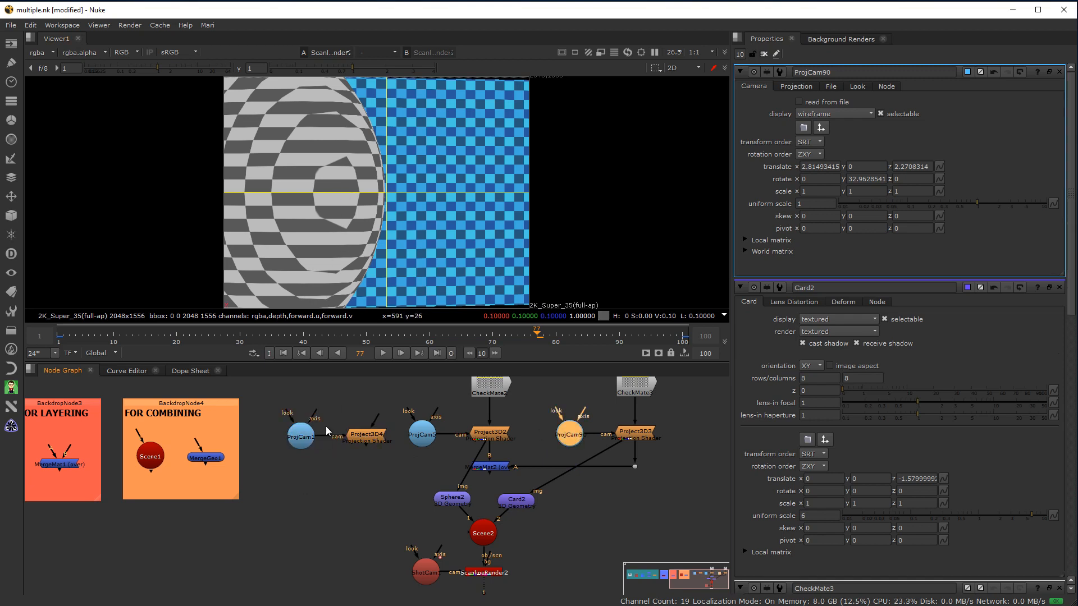
{"action": "left_click_drag", "start_coordinate": [378, 412], "coordinate": [489, 393]}
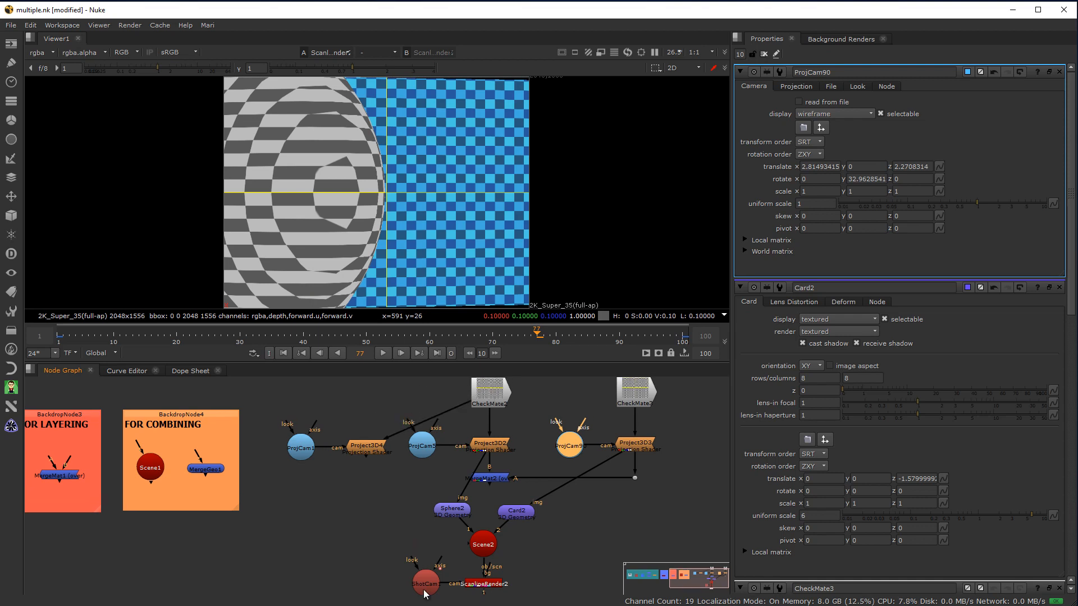
Step: Duplicate MergeMat2 below Project3D4, connecting the copy's A input to Project3D4 and B input to MergeMat2
{"action": "left_click", "coordinate": [490, 480]}
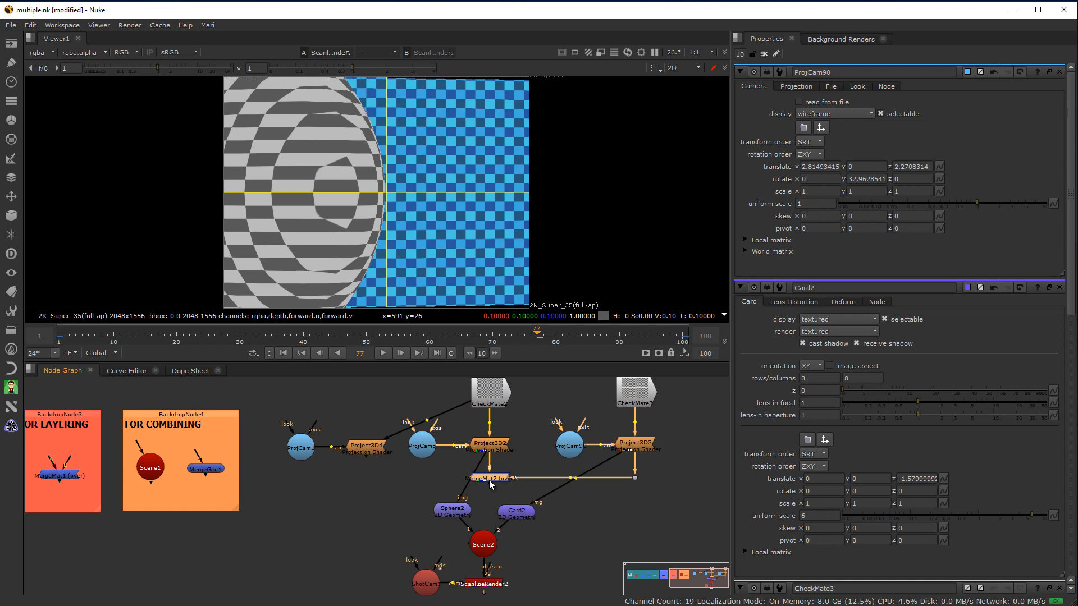
{"action": "left_click", "coordinate": [417, 476]}
{"action": "key", "text": "ctrl+v"}
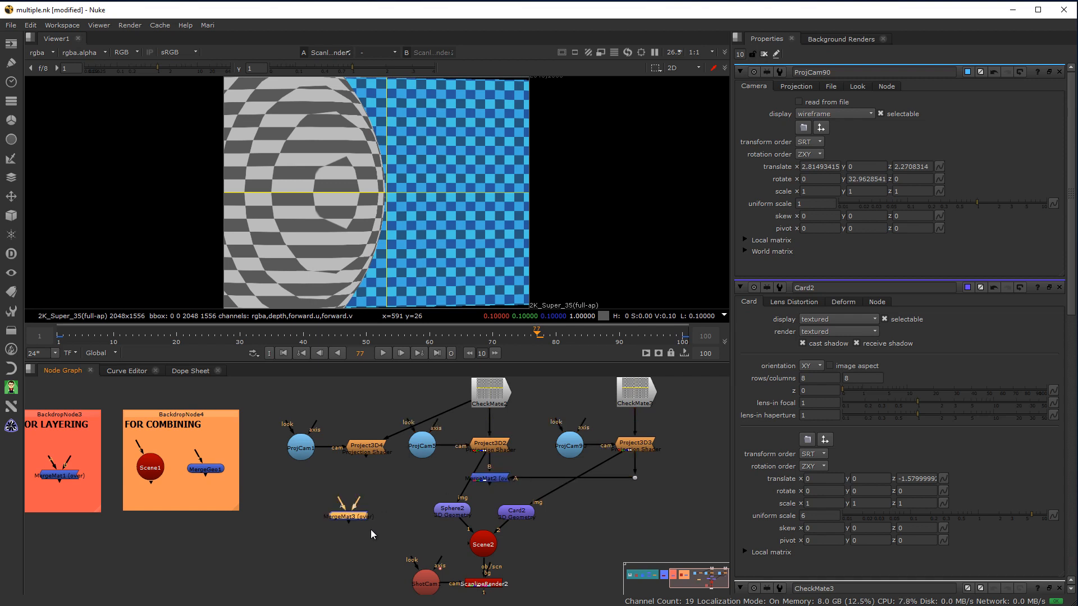
{"action": "left_click_drag", "start_coordinate": [337, 501], "coordinate": [364, 446]}
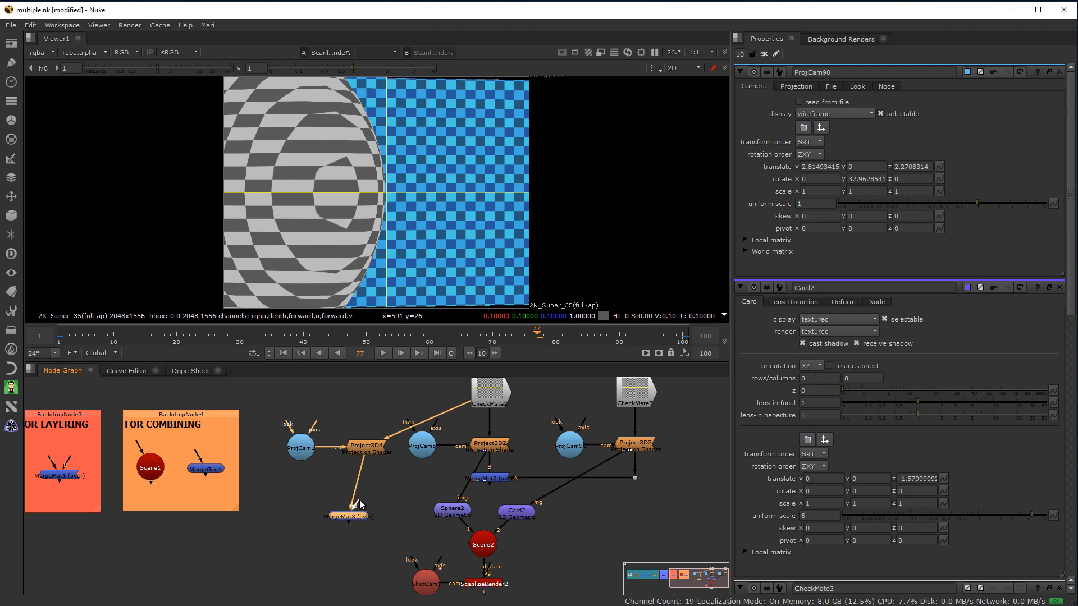
{"action": "left_click_drag", "start_coordinate": [362, 501], "coordinate": [487, 481]}
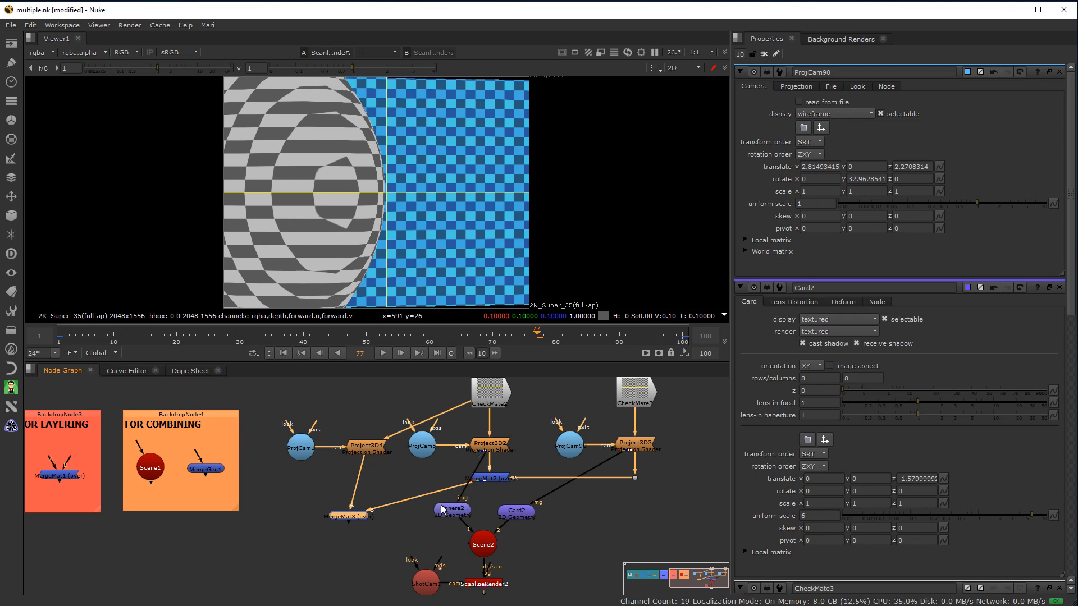
Step: Connect Sphere2's img input to MergeMat3, and tidy the positions of Project3D4 and CheckMate2
{"action": "left_click_drag", "start_coordinate": [459, 501], "coordinate": [353, 528]}
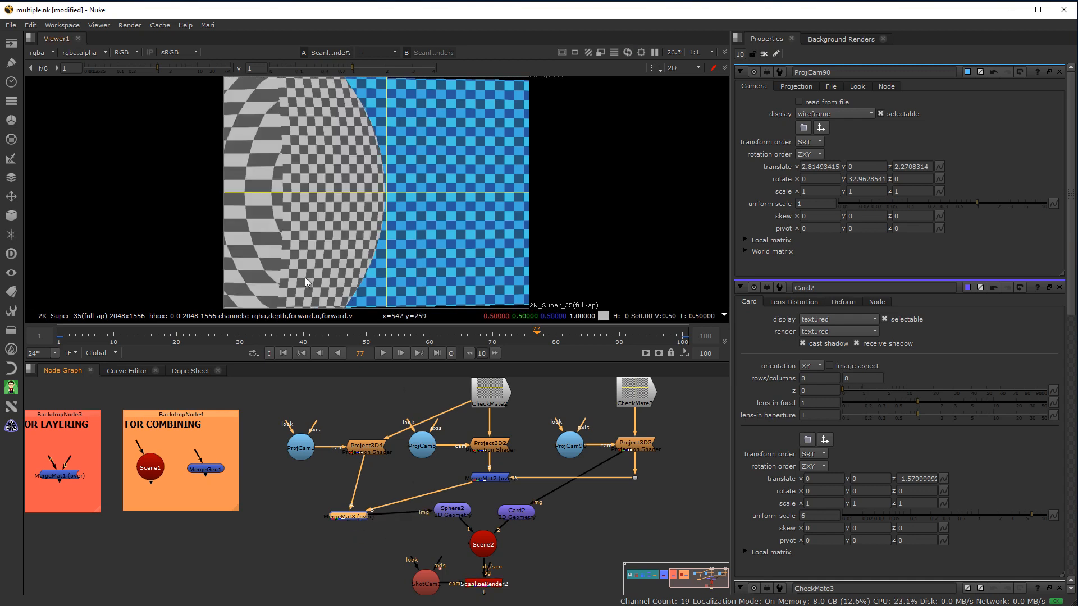
{"action": "left_click_drag", "start_coordinate": [359, 453], "coordinate": [347, 452]}
{"action": "left_click_drag", "start_coordinate": [493, 396], "coordinate": [493, 378]}
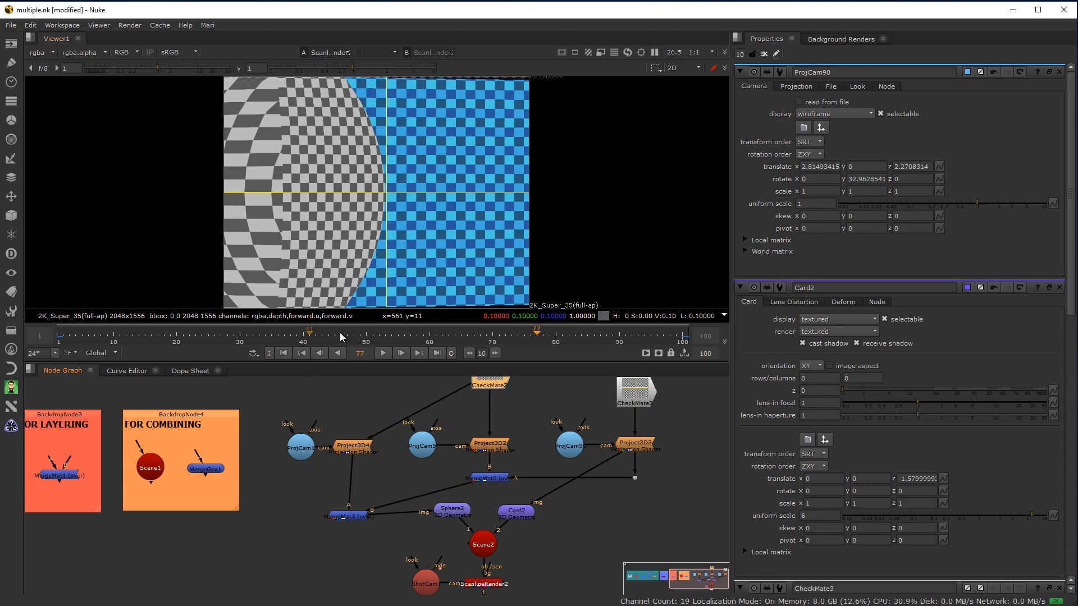
Step: Scrub the timeline to frame 100 to review the layered sphere projection, then go to frame 70
{"action": "left_click", "coordinate": [384, 339]}
{"action": "left_click_drag", "start_coordinate": [382, 339], "coordinate": [683, 348]}
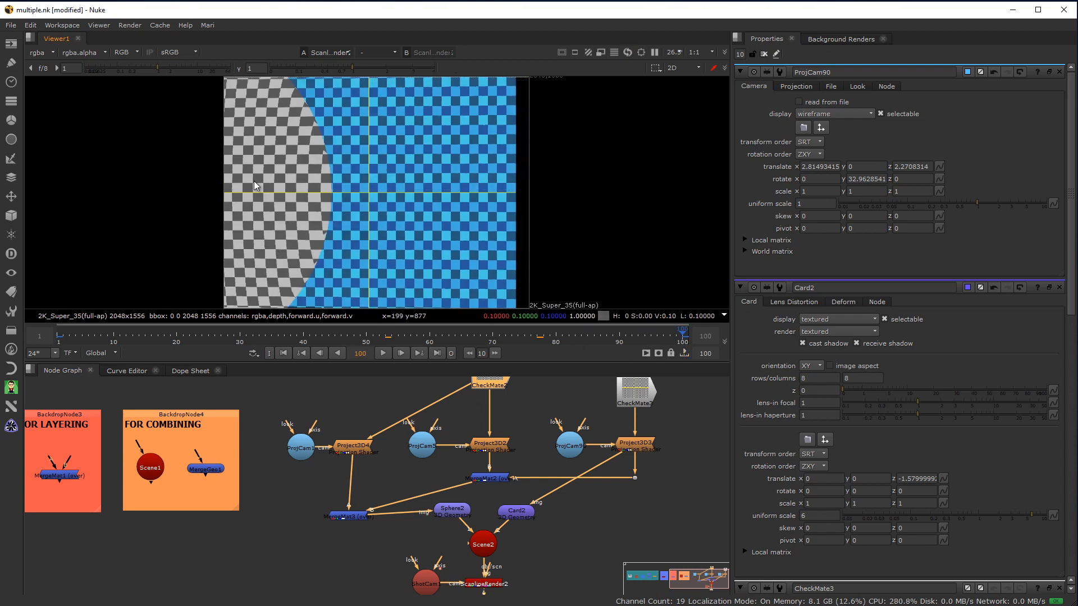
{"action": "left_click", "coordinate": [495, 348]}
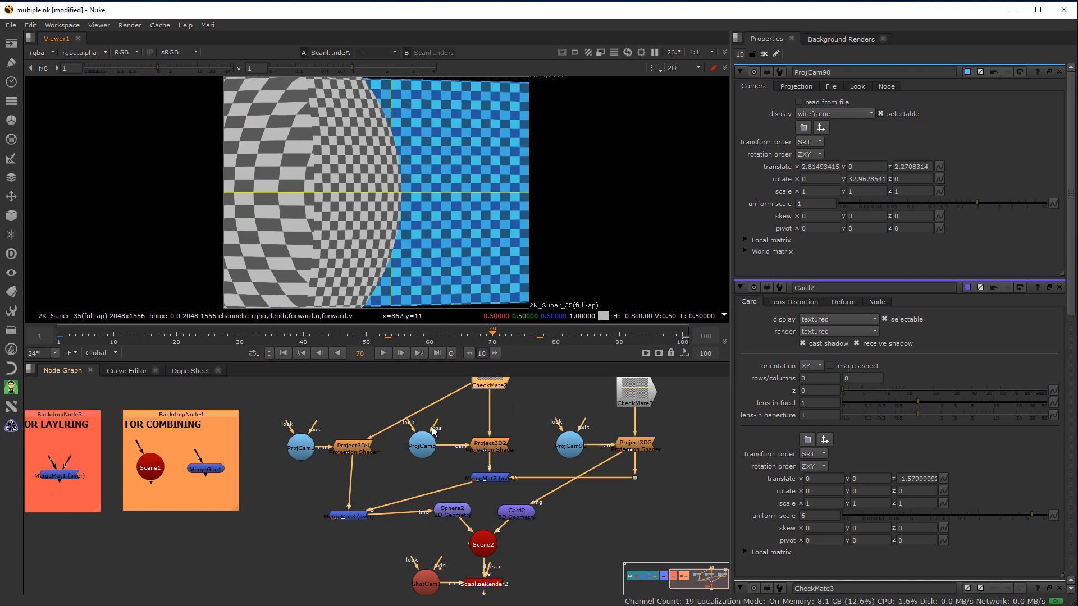
Step: Add a dot to the connection between CheckMate2 and Project3D4 and align it above Project3D4
{"action": "left_click", "coordinate": [419, 411], "text": "ctrl"}
{"action": "left_click_drag", "start_coordinate": [419, 412], "coordinate": [355, 377]}
{"action": "middle_click_drag", "start_coordinate": [354, 401], "coordinate": [349, 452]}
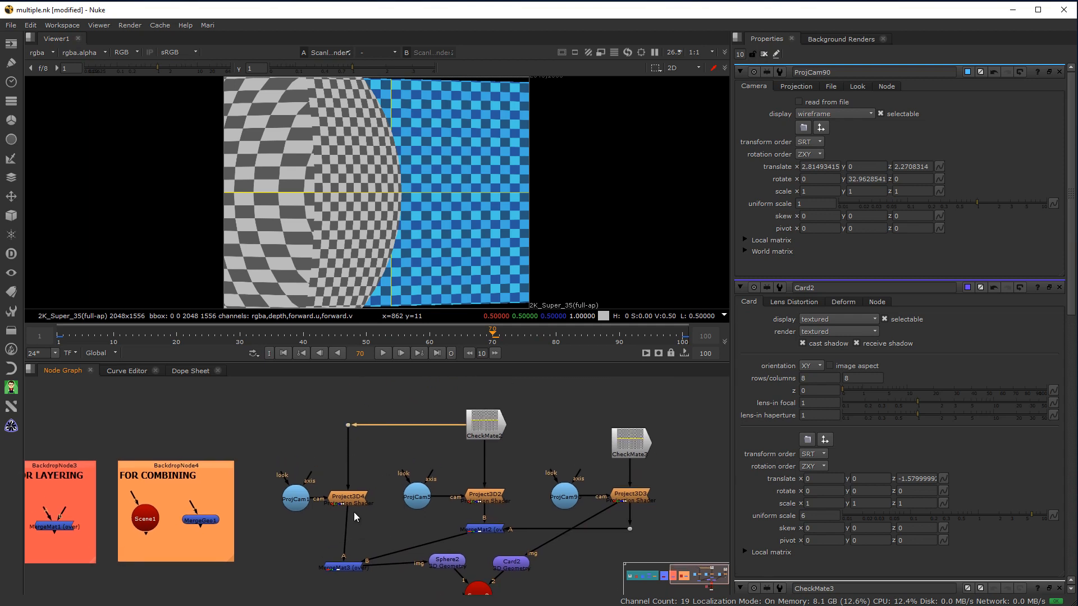
Step: Create a Roto node and insert it between the new dot and Project3D4
{"action": "left_click", "coordinate": [312, 457]}
{"action": "key", "text": "o"}
{"action": "left_click_drag", "start_coordinate": [256, 425], "coordinate": [354, 458]}
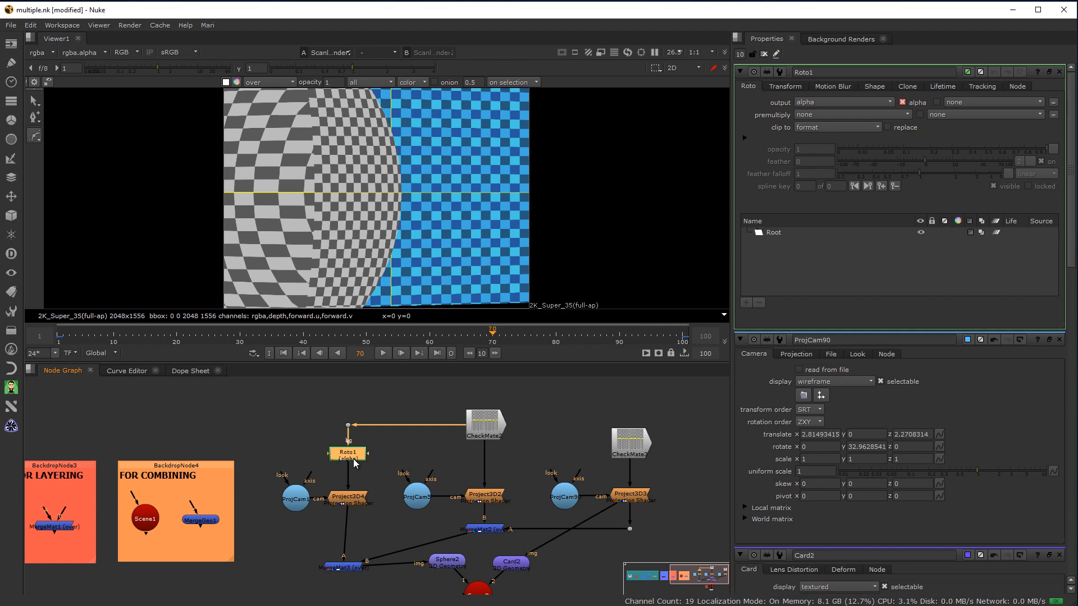
Step: View Roto1 and draw a large ellipse covering most of the checkerboard frame, then nudge the Roto1 node down
{"action": "key", "text": "1"}
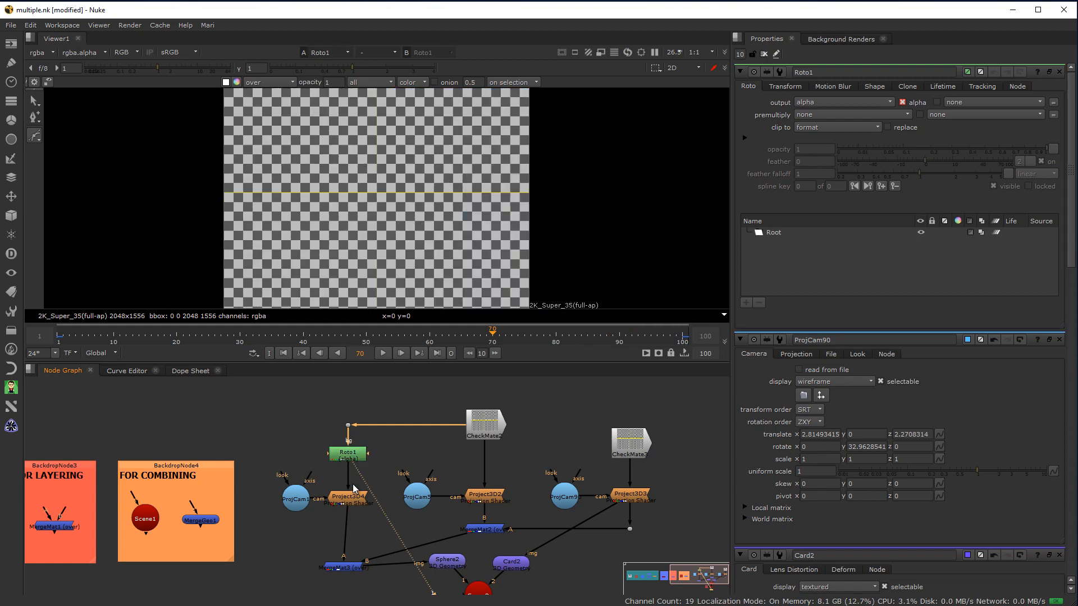
{"action": "right_click", "coordinate": [34, 136]}
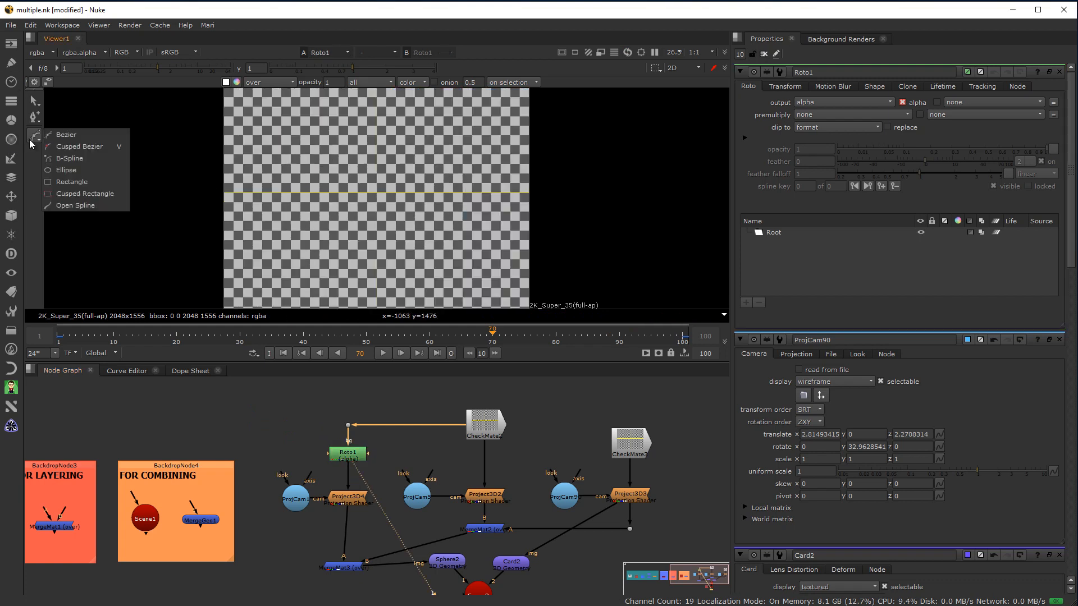
{"action": "left_click", "coordinate": [50, 172]}
{"action": "left_click_drag", "start_coordinate": [241, 107], "coordinate": [514, 294]}
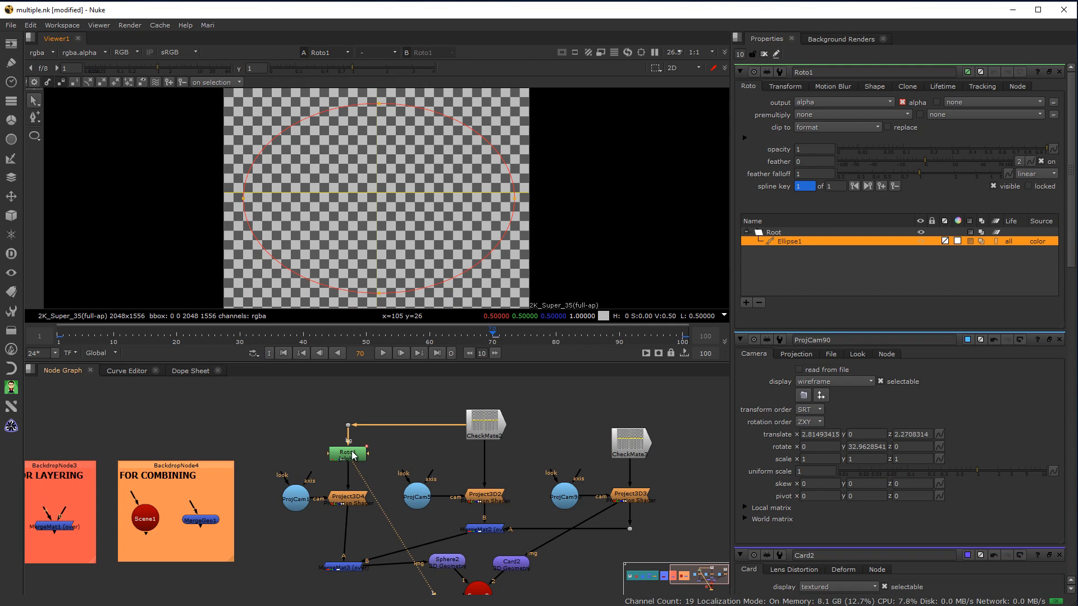
{"action": "left_click_drag", "start_coordinate": [349, 454], "coordinate": [349, 464]}
Step: Create an Invert node, insert it above Roto1, and restrict its channels to alpha
{"action": "left_click", "coordinate": [253, 403]}
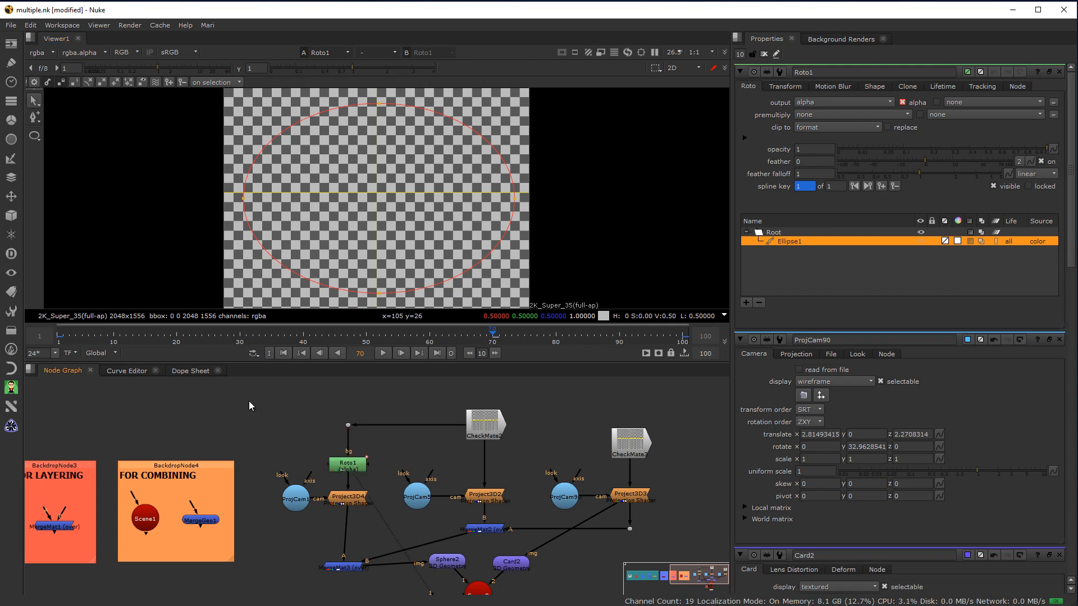
{"action": "key", "text": "Tab"}
{"action": "type", "text": "invert"}
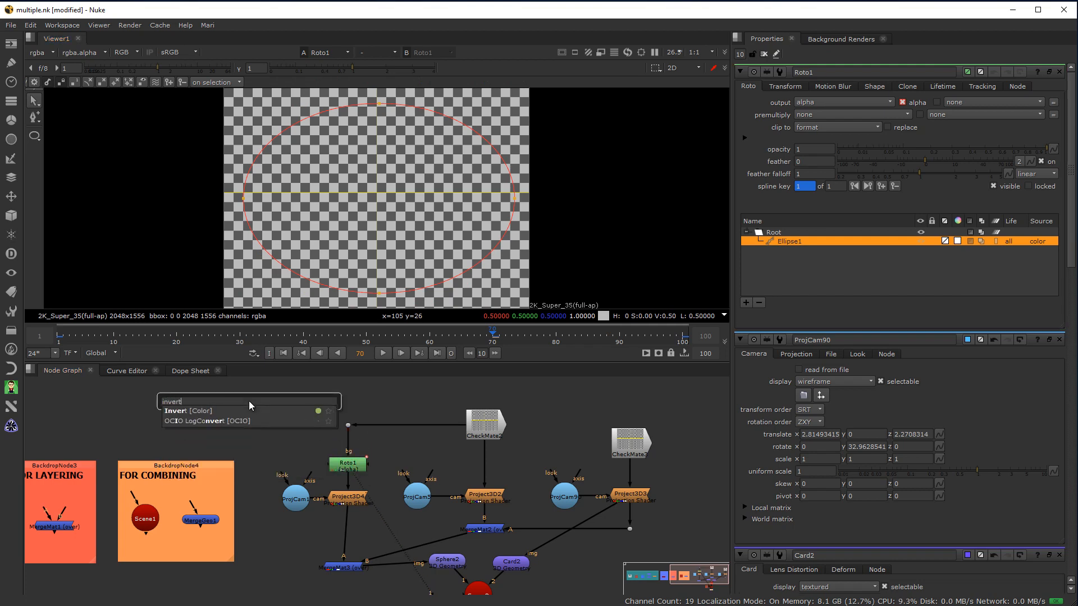
{"action": "left_click", "coordinate": [192, 411]}
{"action": "left_click_drag", "start_coordinate": [251, 403], "coordinate": [350, 446]}
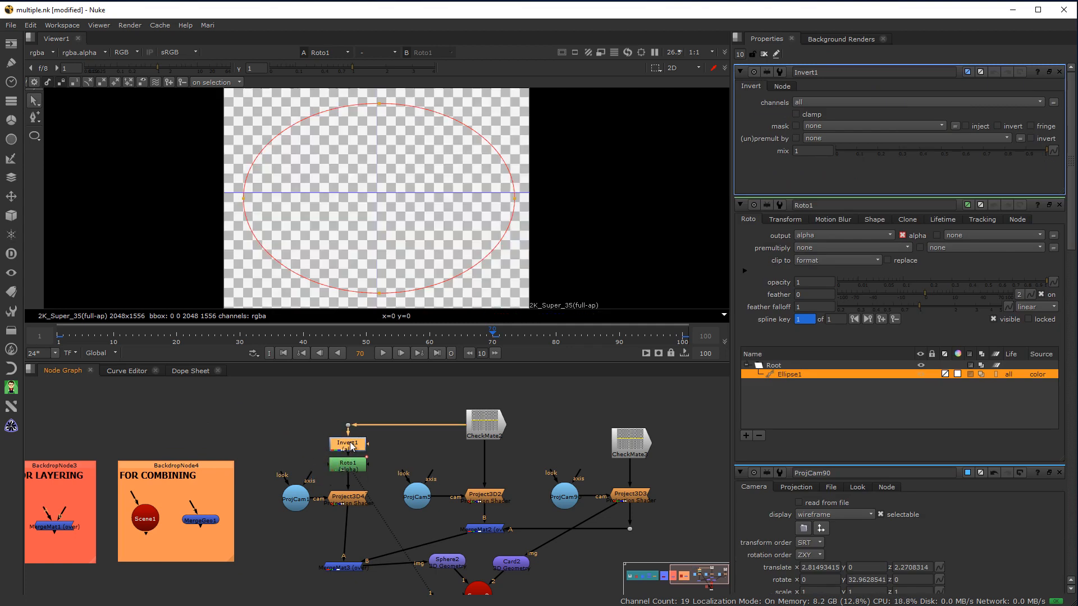
{"action": "left_click", "coordinate": [830, 102]}
{"action": "left_click", "coordinate": [827, 157]}
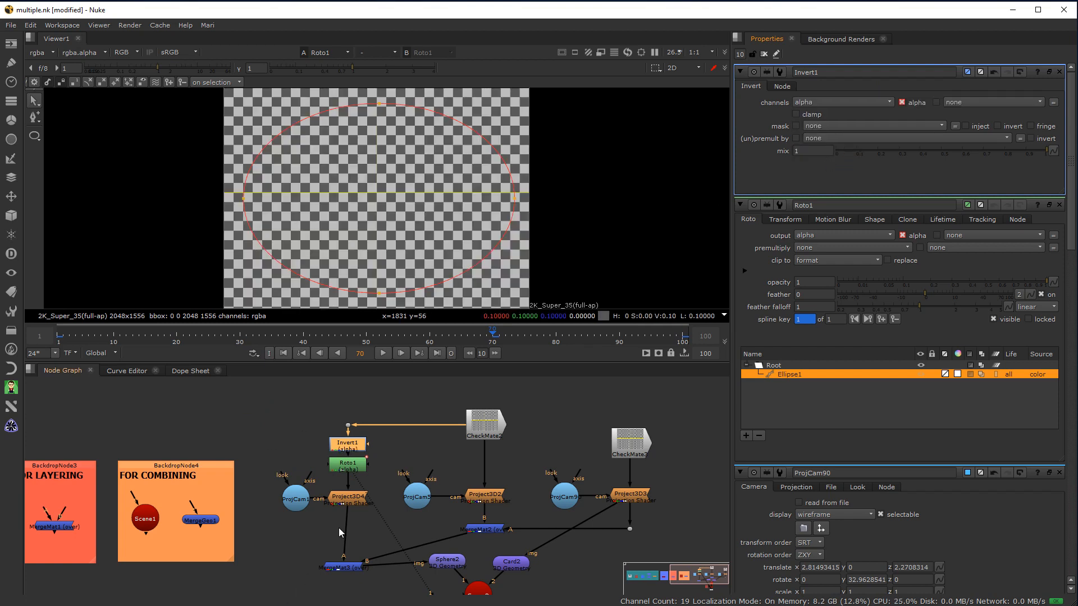
Step: Insert a Premult node between Roto1 and Project3D4
{"action": "left_click", "coordinate": [352, 462]}
{"action": "key", "text": "Tab"}
{"action": "type", "text": "prem"}
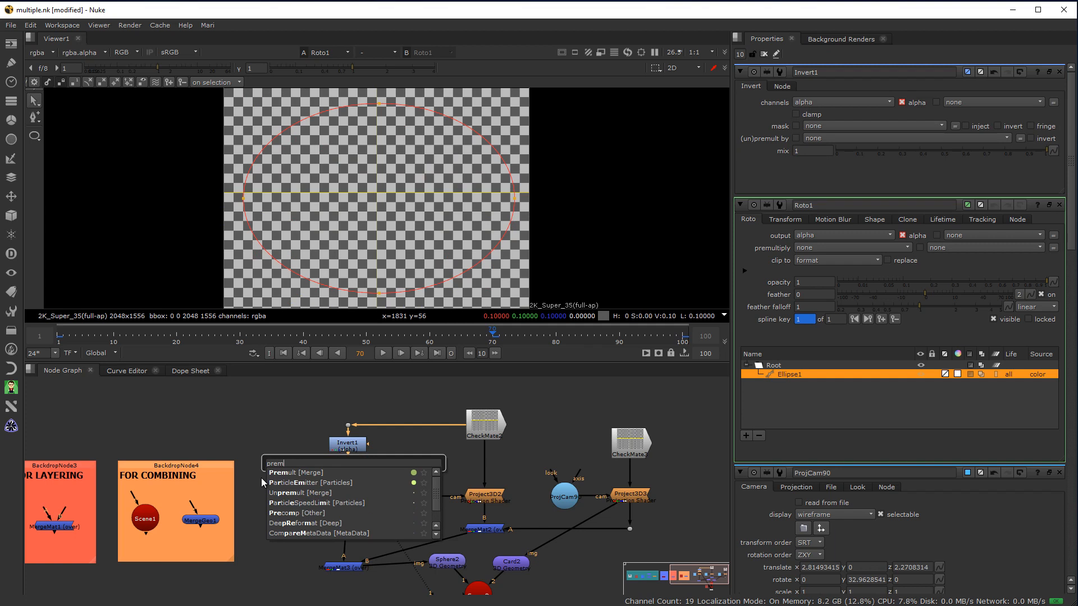
{"action": "left_click", "coordinate": [292, 473]}
{"action": "left_click_drag", "start_coordinate": [346, 508], "coordinate": [346, 498]}
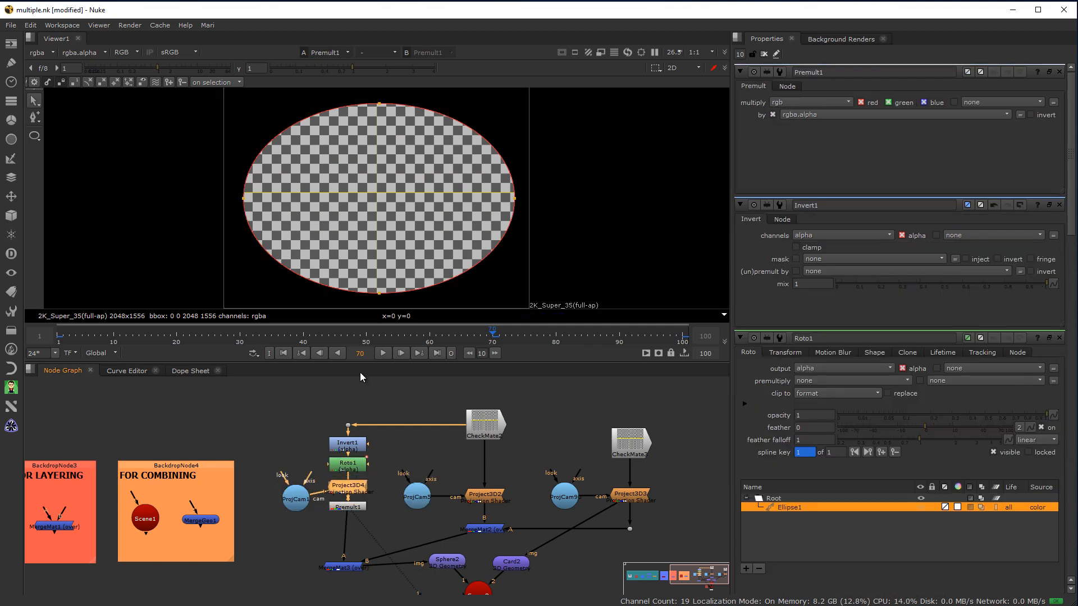
Step: View Project3D4's output, deselect the ellipse, and toggle the alpha channel on and off to inspect the matte
{"action": "key", "text": "1"}
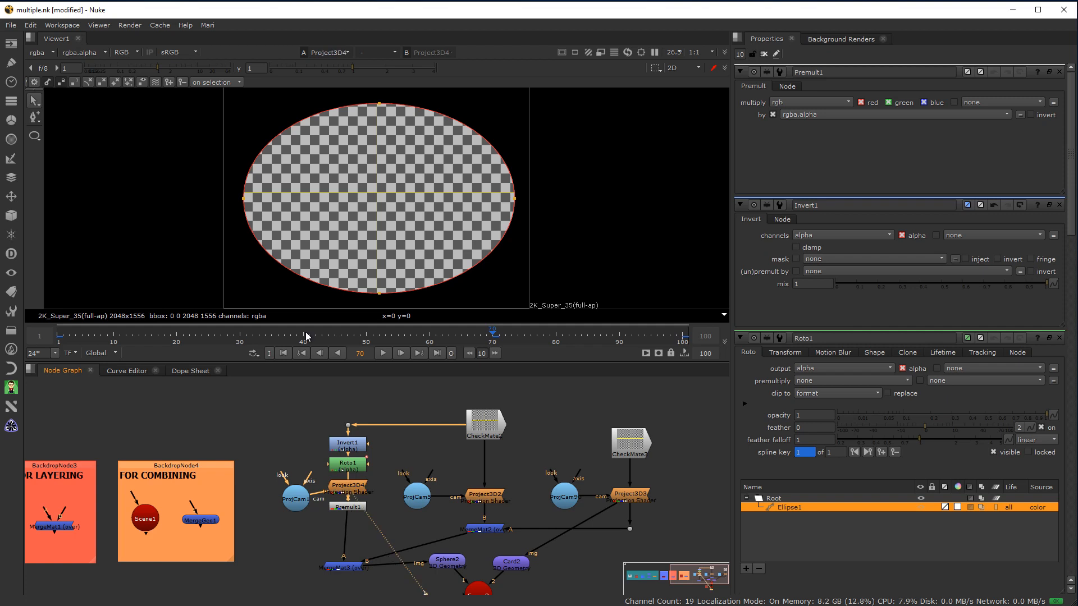
{"action": "left_click", "coordinate": [223, 148]}
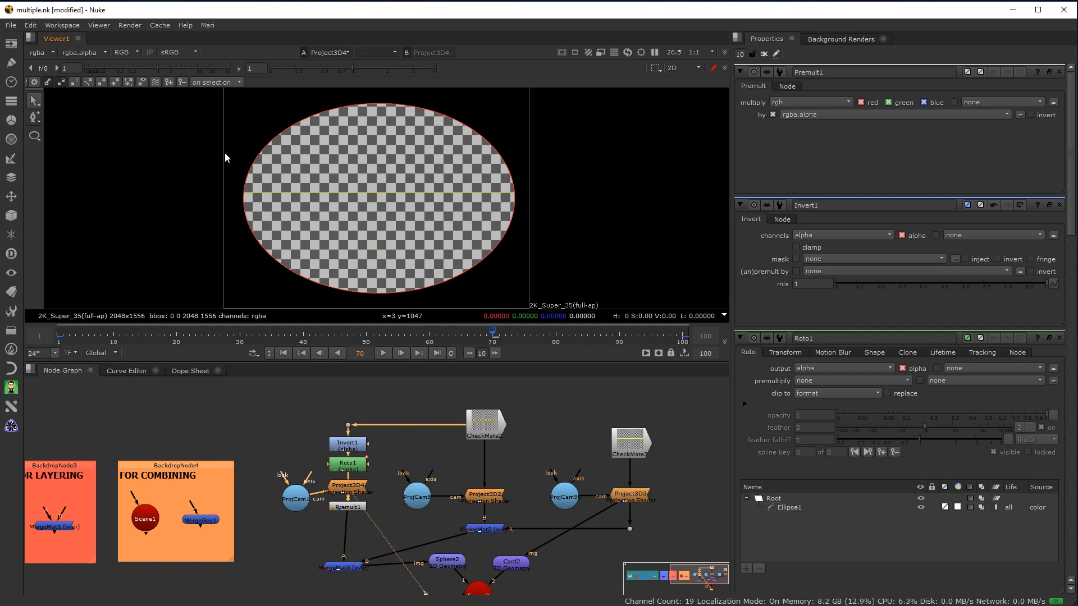
{"action": "key", "text": "a"}
{"action": "key", "text": "a"}
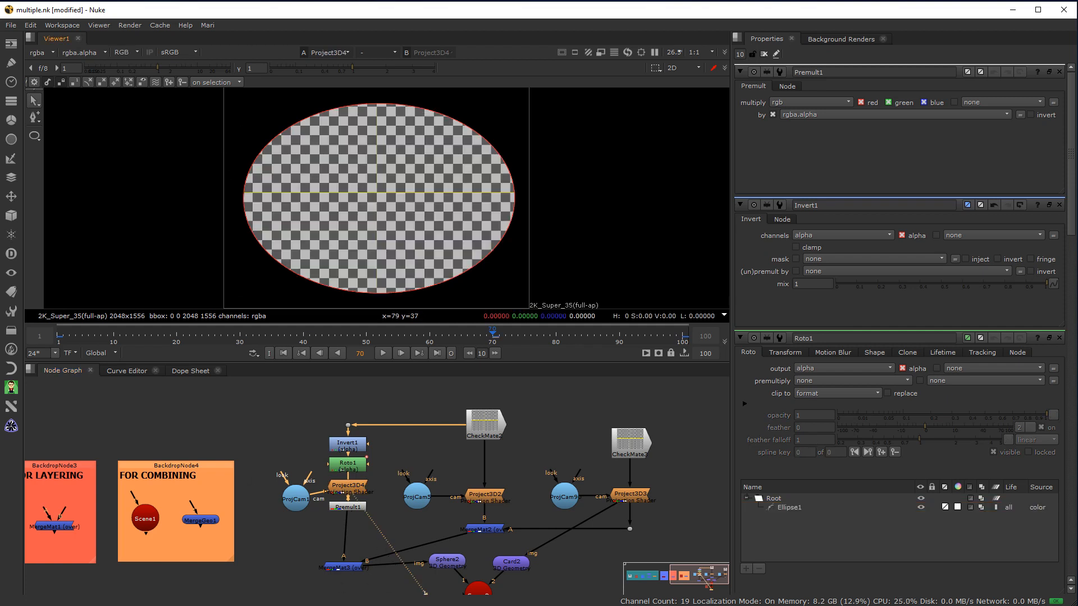
Step: Align MergeMat3 vertically beneath Project3D4 and view the ScanlineRender2 output
{"action": "left_click_drag", "start_coordinate": [339, 568], "coordinate": [346, 568]}
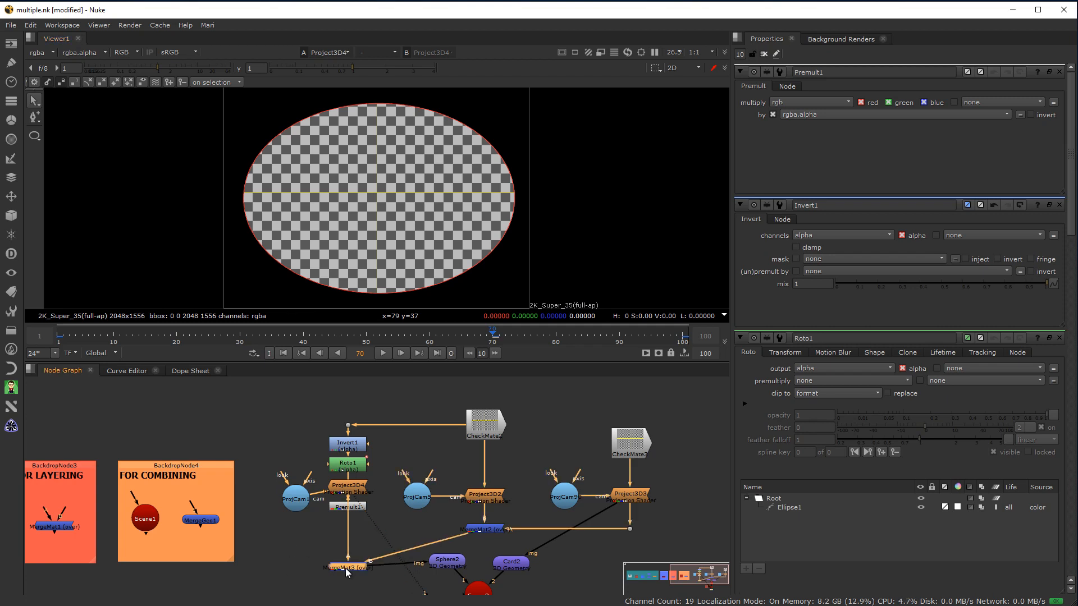
{"action": "middle_click_drag", "start_coordinate": [296, 572], "coordinate": [298, 477]}
{"action": "left_click_drag", "start_coordinate": [471, 565], "coordinate": [479, 540]}
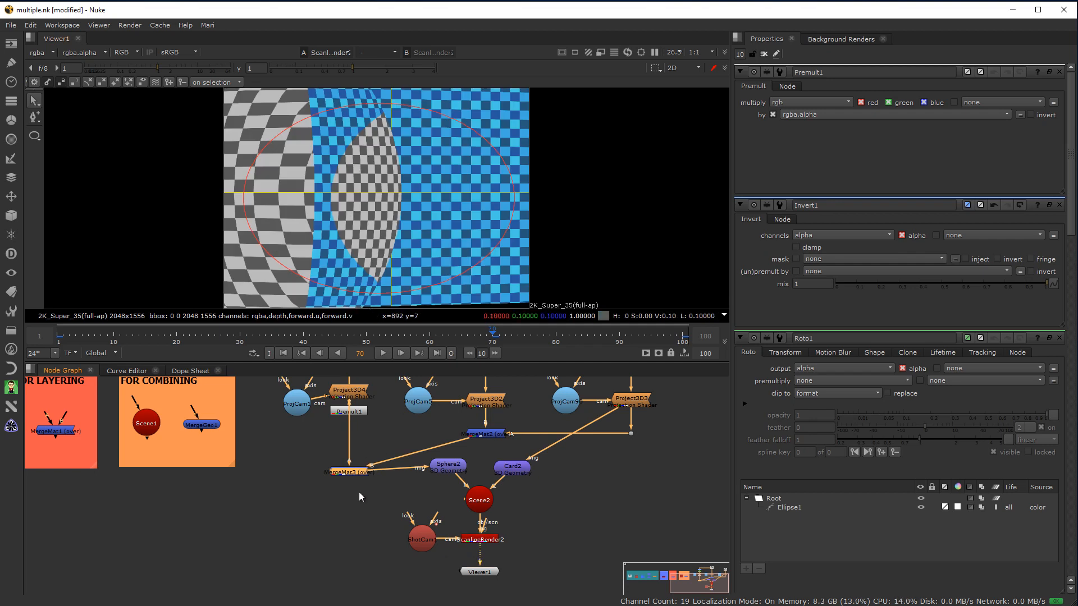
{"action": "middle_click_drag", "start_coordinate": [358, 490], "coordinate": [355, 517]}
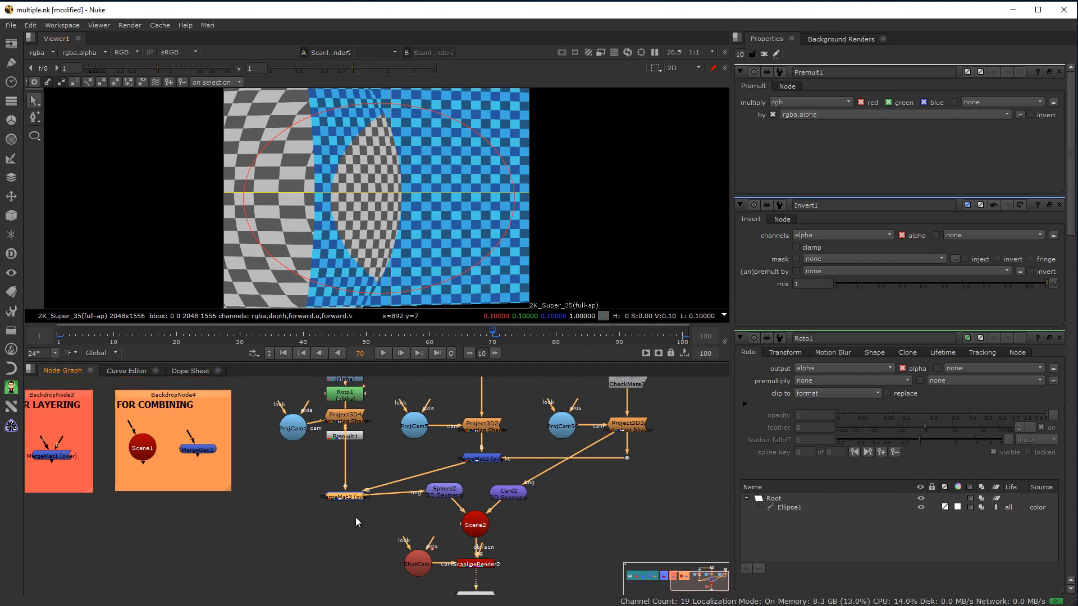
Step: Rearrange the graph so MergeMat3 sits directly below MergeMat2, with Sphere2 moved down and aside
{"action": "left_click", "coordinate": [438, 494]}
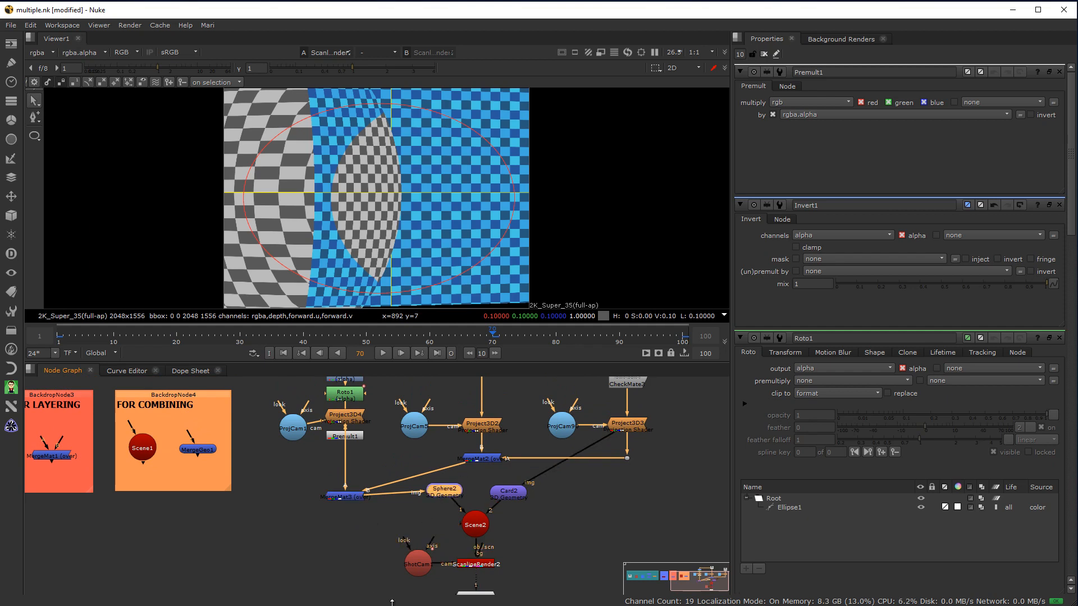
{"action": "left_click_drag", "start_coordinate": [355, 496], "coordinate": [437, 465]}
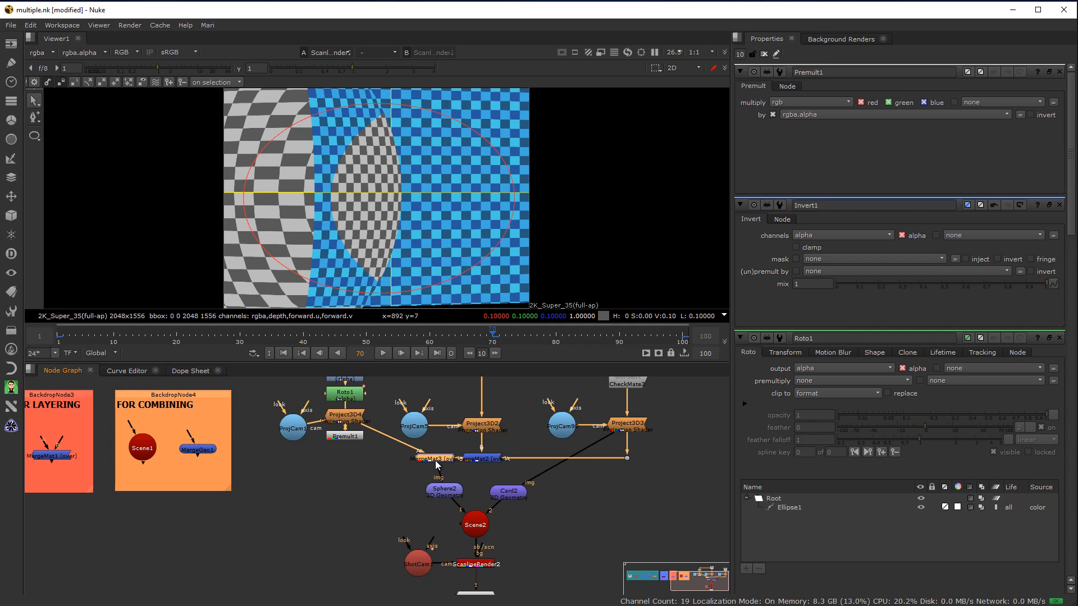
{"action": "double_click", "coordinate": [440, 491]}
{"action": "left_click_drag", "start_coordinate": [440, 491], "coordinate": [430, 511]}
{"action": "left_click_drag", "start_coordinate": [432, 459], "coordinate": [481, 482]}
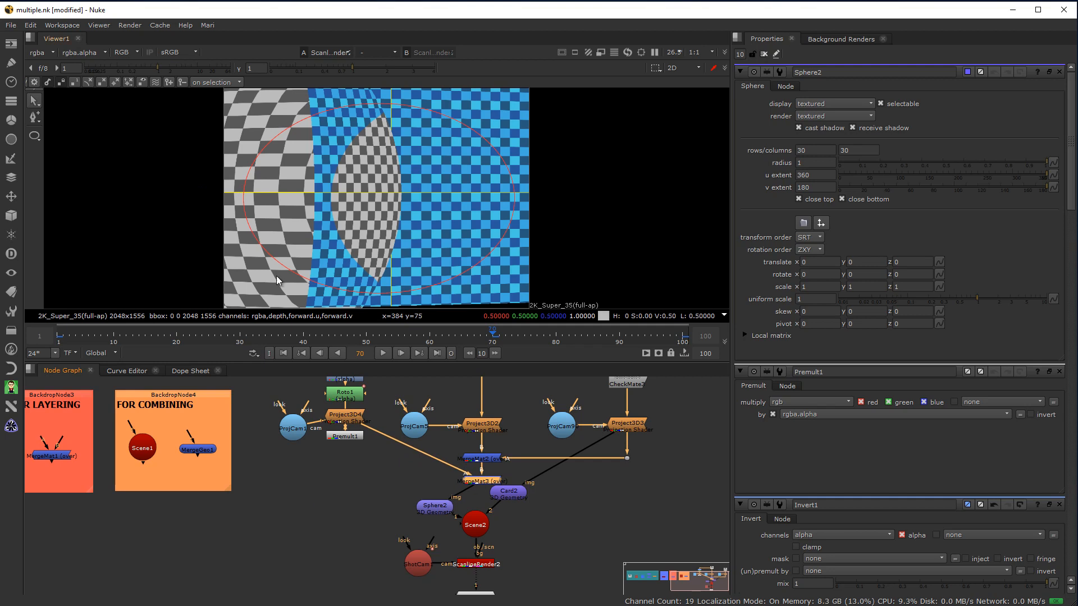
Step: Extend the Roto ellipse outward at its left and top points, and pull out a feather at the left point
{"action": "left_click_drag", "start_coordinate": [243, 199], "coordinate": [215, 201]}
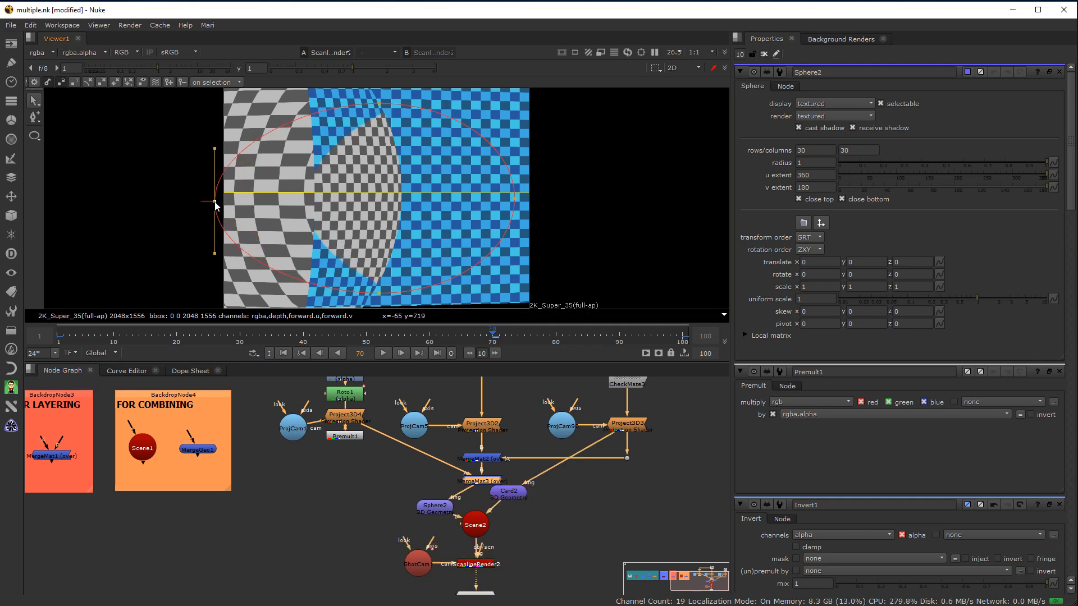
{"action": "left_click_drag", "start_coordinate": [379, 105], "coordinate": [380, 79]}
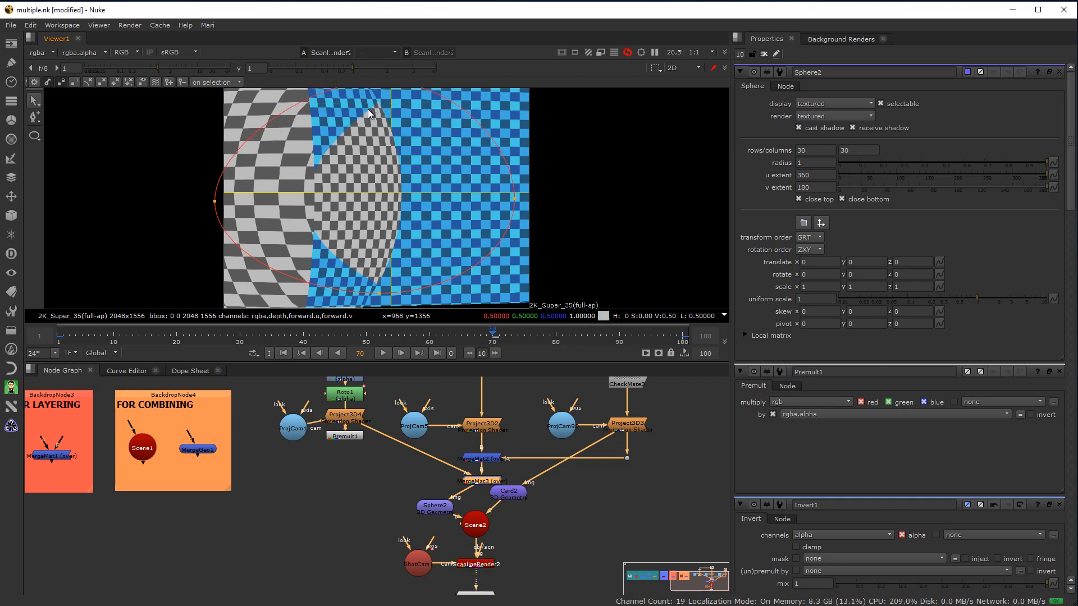
{"action": "left_click", "coordinate": [213, 200]}
{"action": "left_click_drag", "start_coordinate": [210, 199], "coordinate": [174, 203]}
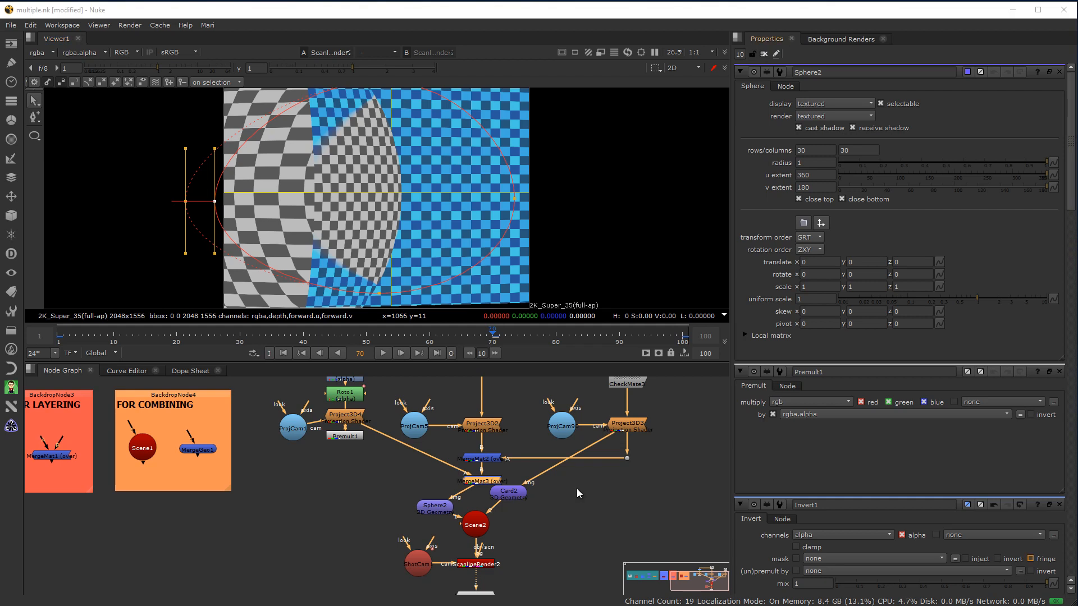
Step: Delete the Project3D4 branch with its camera, Invert1, Roto1 and Premult1, and delete MergeMat3
{"action": "middle_click_drag", "start_coordinate": [405, 482], "coordinate": [403, 548]}
{"action": "left_click_drag", "start_coordinate": [382, 524], "coordinate": [274, 401]}
{"action": "key", "text": "Delete"}
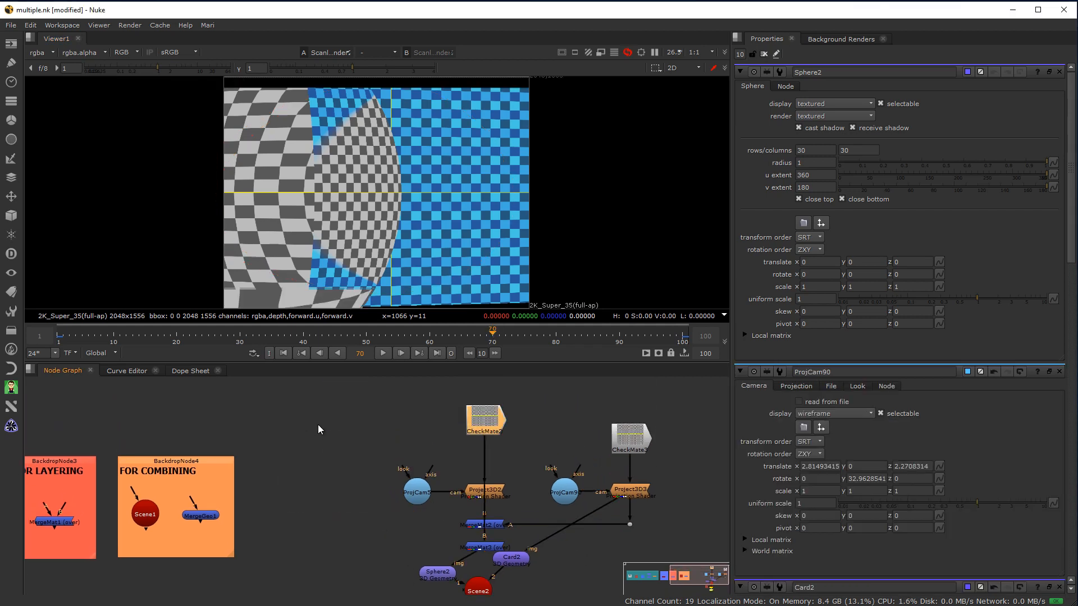
{"action": "left_click_drag", "start_coordinate": [476, 548], "coordinate": [337, 540]}
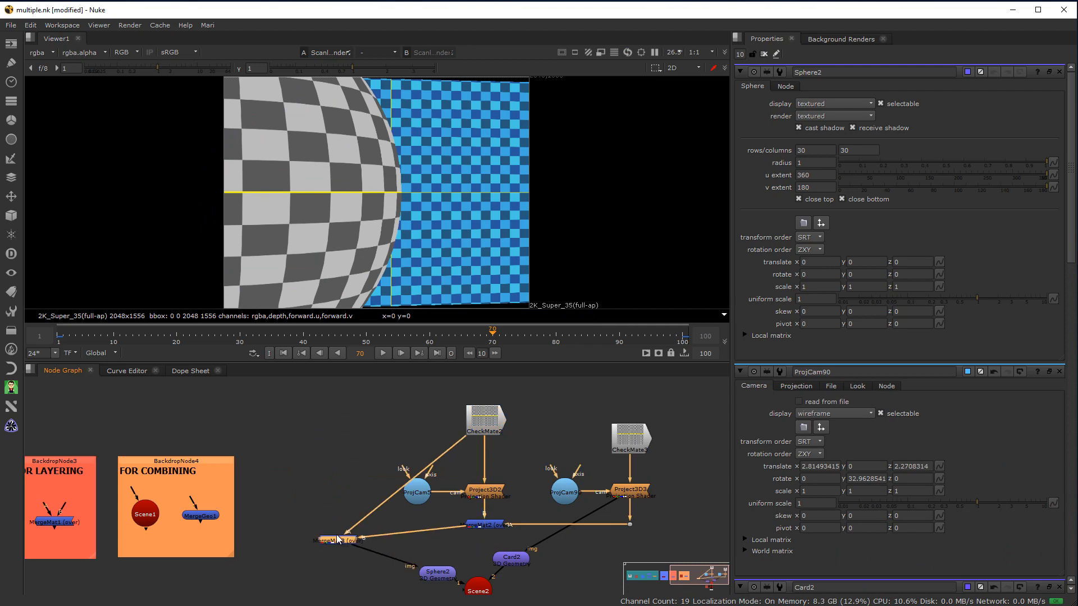
{"action": "key", "text": "Delete"}
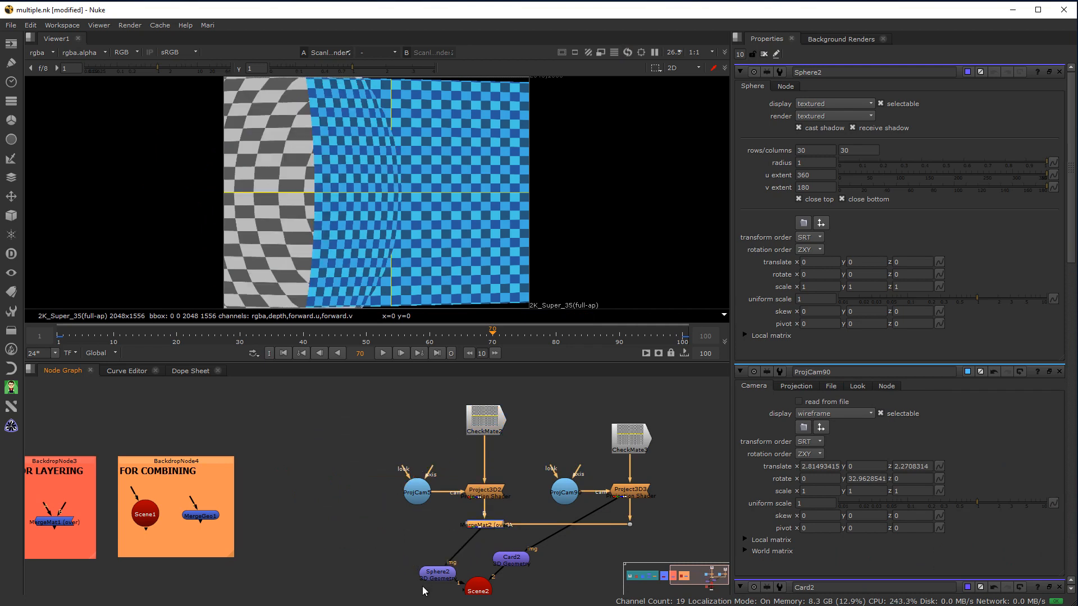
Step: Try Sphere2's img input on Project3D2, then reposition Sphere2 and connect the img inputs of Sphere2 and Card2 to MergeMat2
{"action": "left_click_drag", "start_coordinate": [449, 561], "coordinate": [481, 499]}
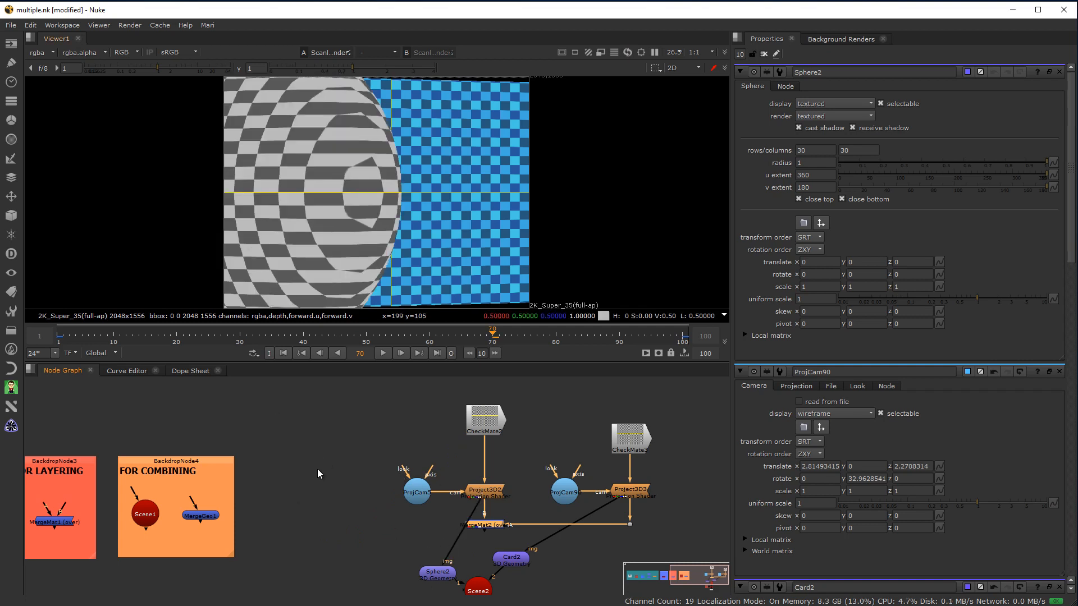
{"action": "left_click_drag", "start_coordinate": [440, 579], "coordinate": [446, 560]}
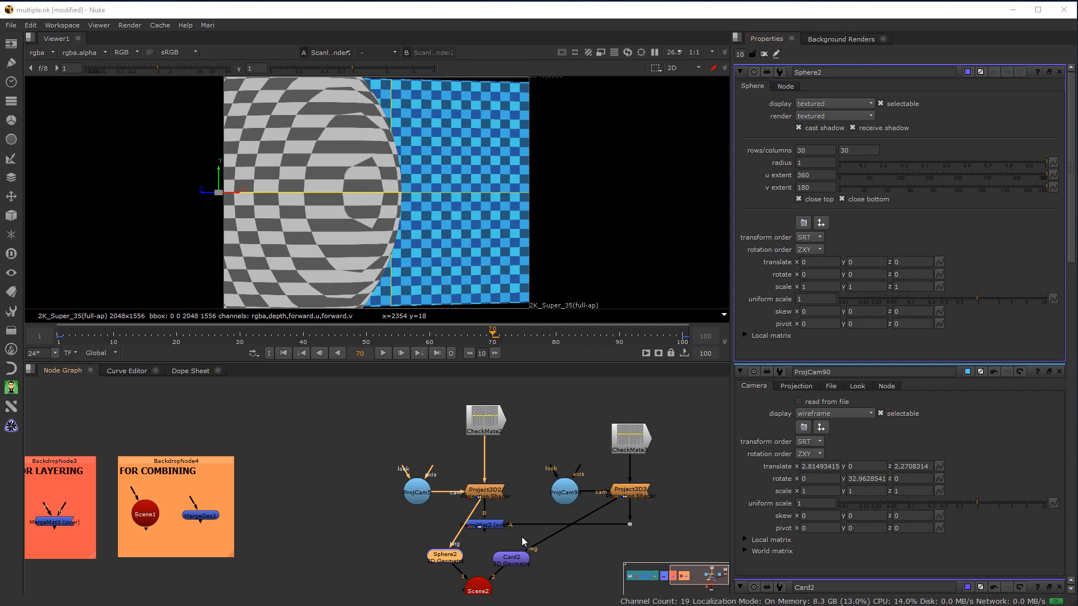
{"action": "left_click_drag", "start_coordinate": [531, 545], "coordinate": [480, 527]}
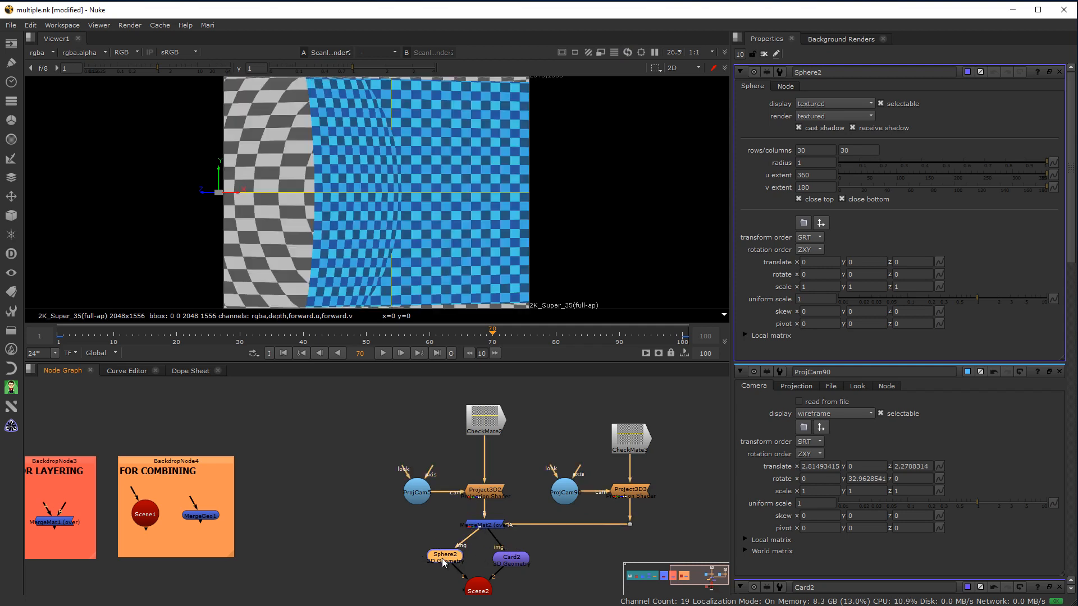
Step: Play the sequence to review the layered projection on the sphere and card, and go to frame 54
{"action": "middle_click_drag", "start_coordinate": [534, 543], "coordinate": [517, 461]}
{"action": "left_click", "coordinate": [461, 581]}
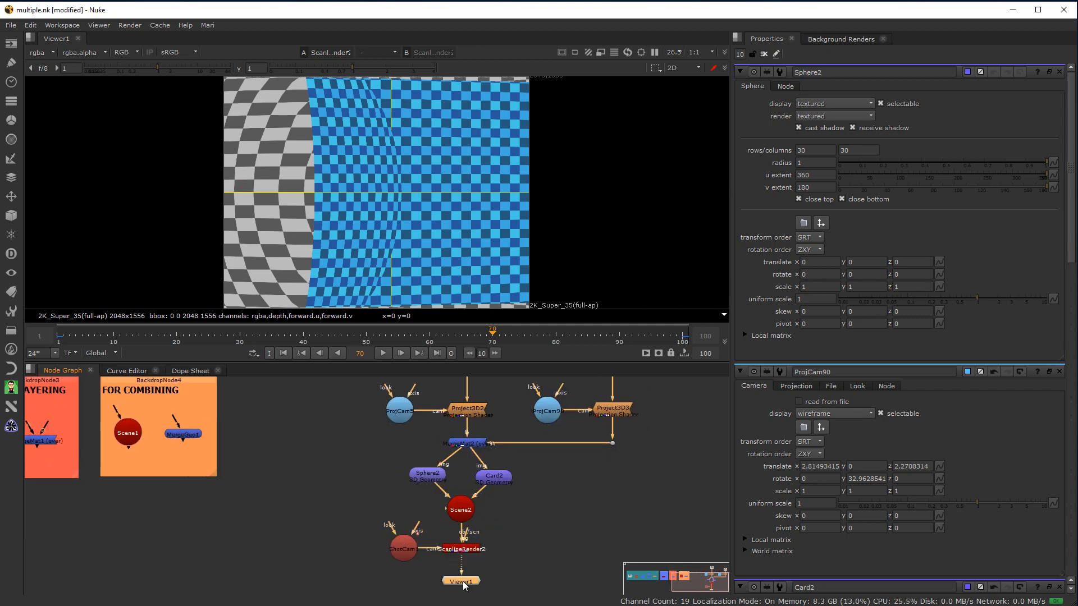
{"action": "key", "text": "l"}
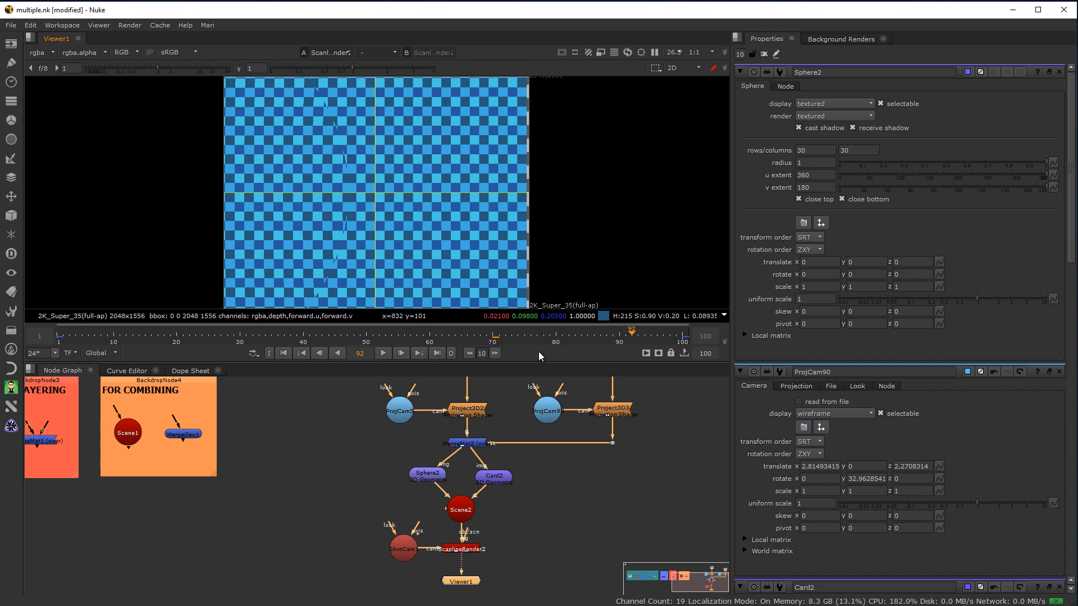
{"action": "left_click", "coordinate": [392, 340]}
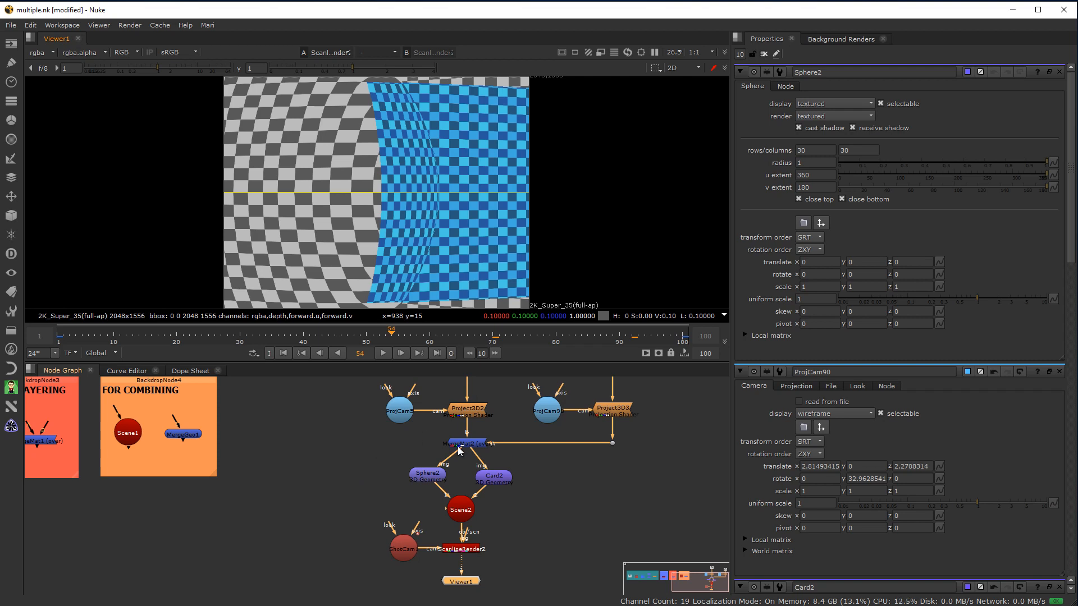
{"action": "middle_click_drag", "start_coordinate": [554, 511], "coordinate": [556, 543]}
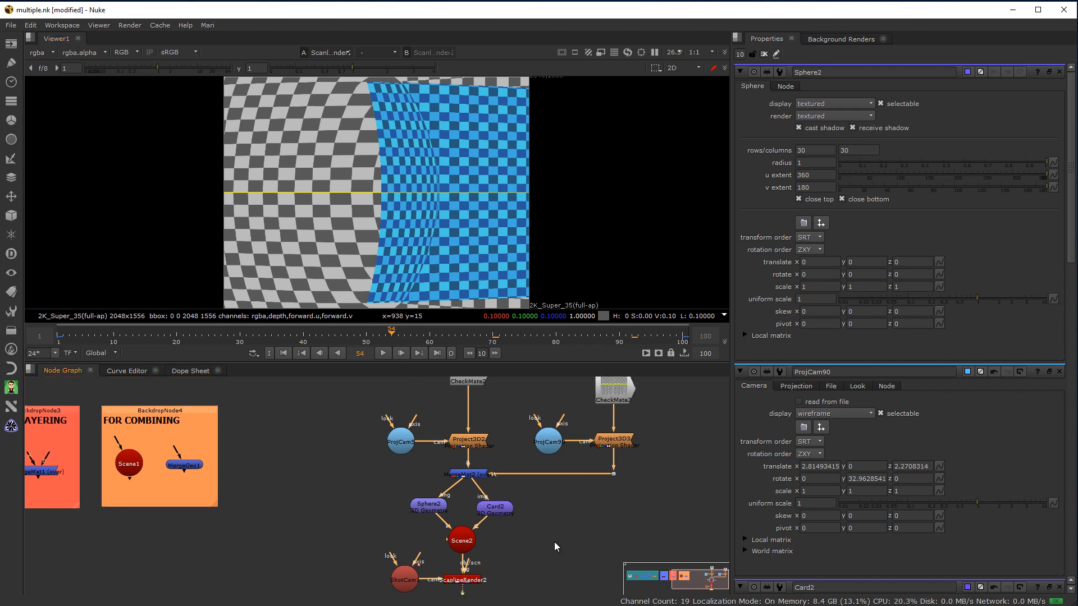